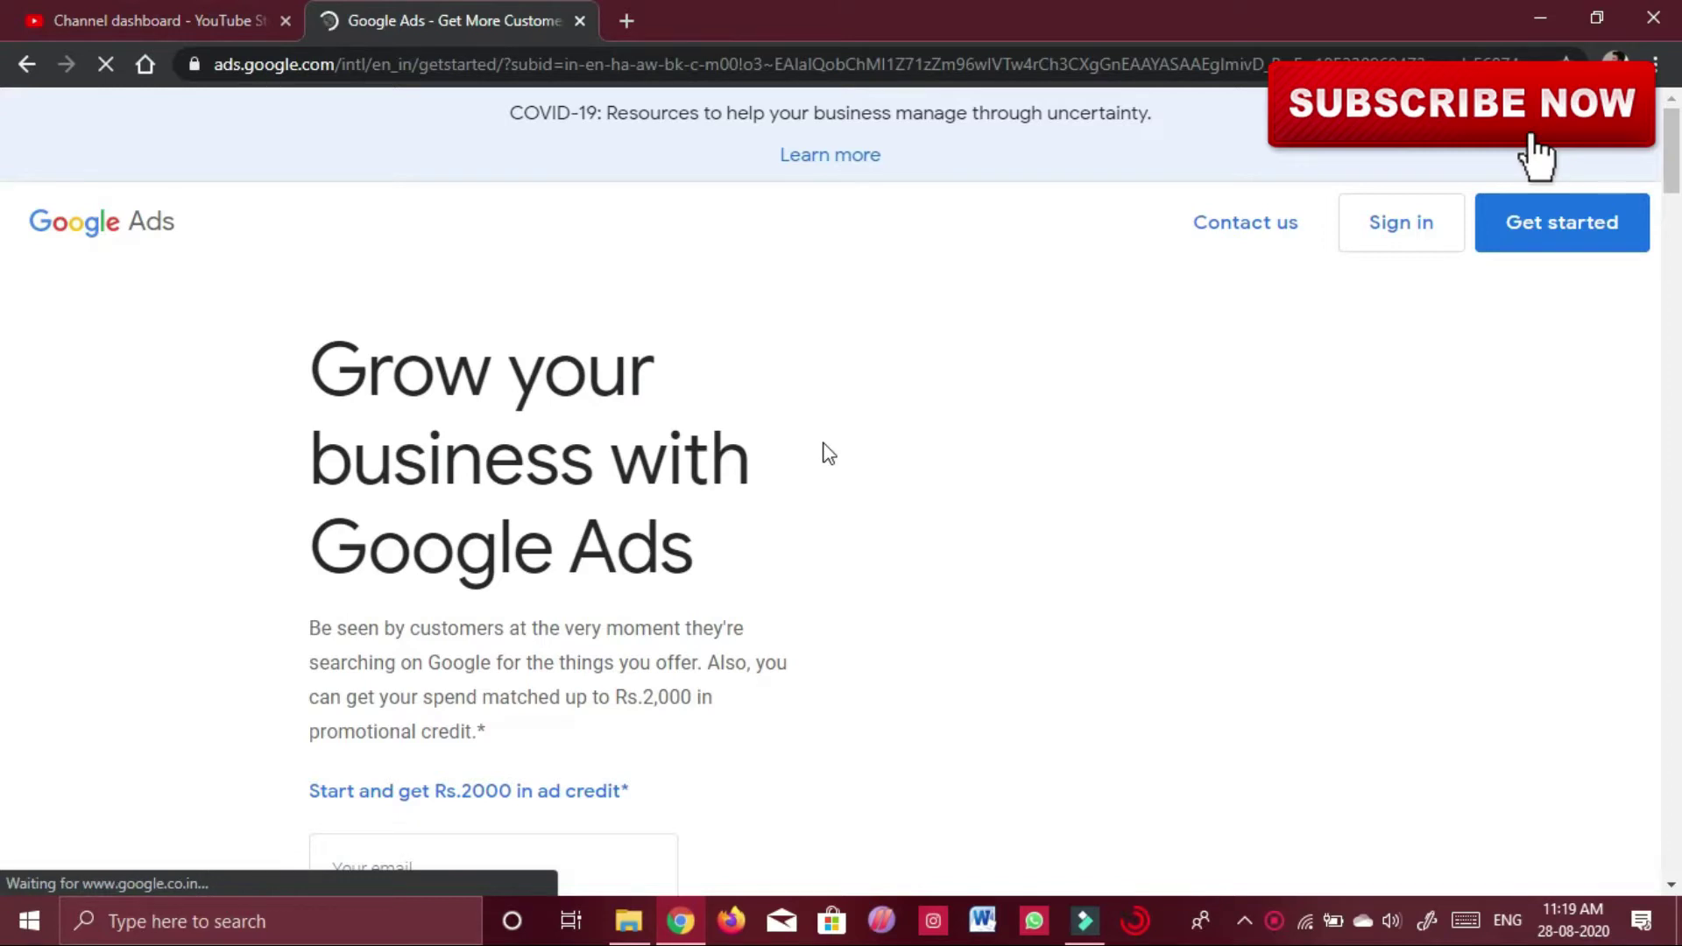
- Pass the reCAPTCHA check on the Rs.2000 ad credit offer form and look through the rest of the page
scroll(823, 454, "down", 5)
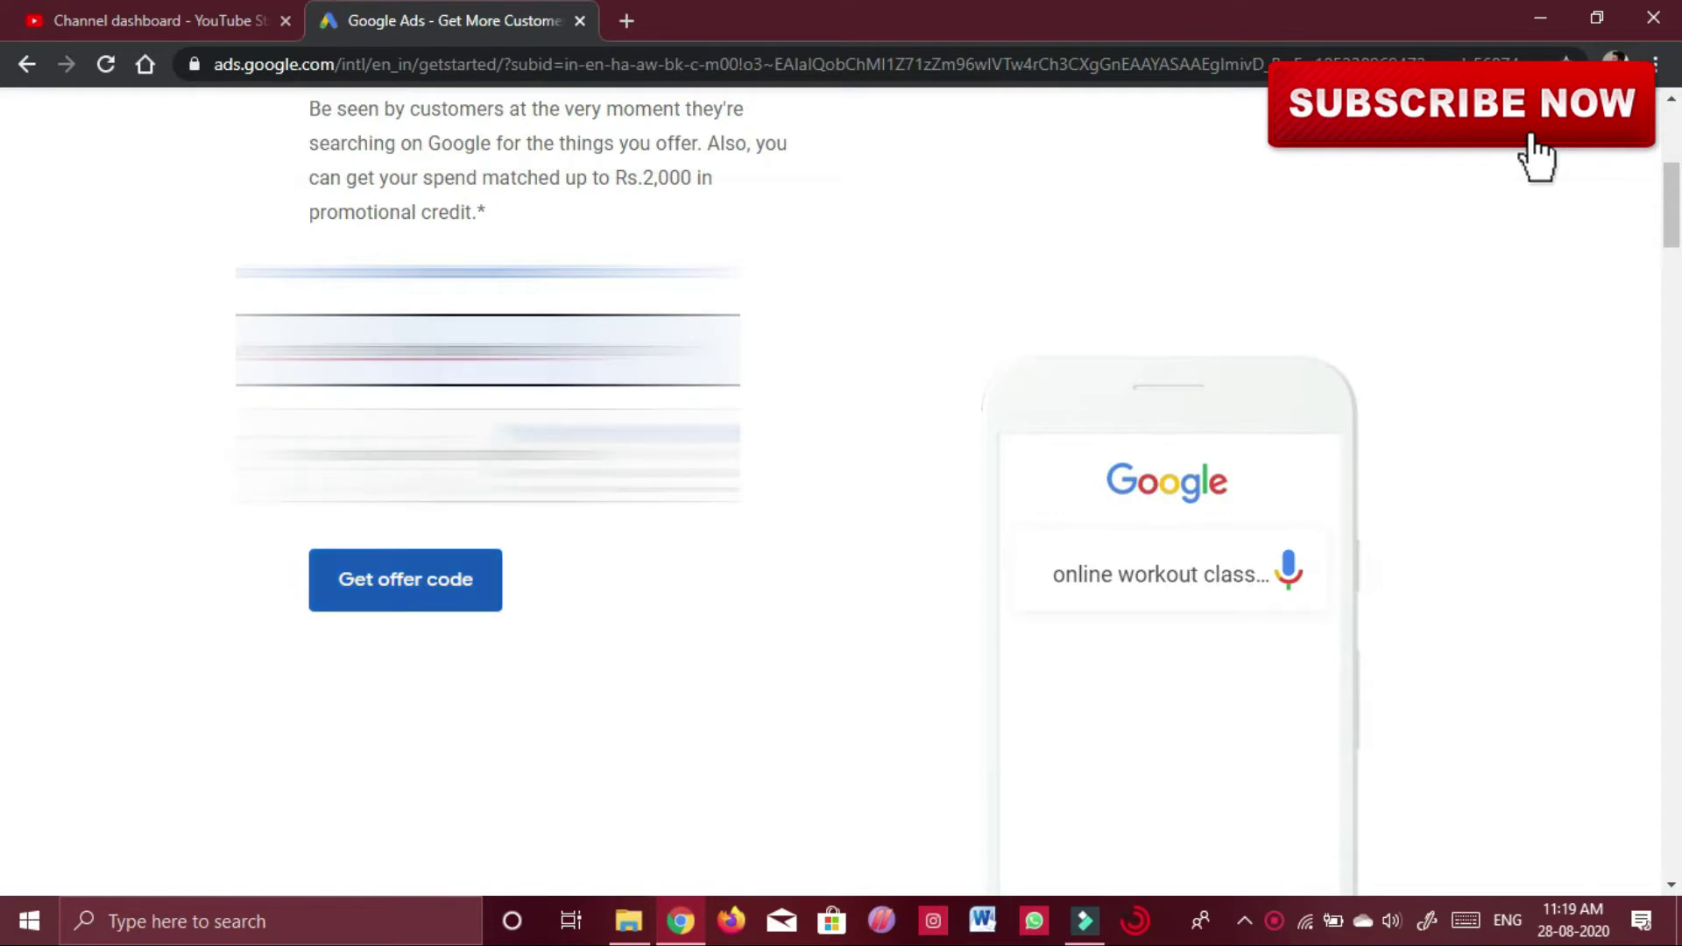
left_click(339, 464)
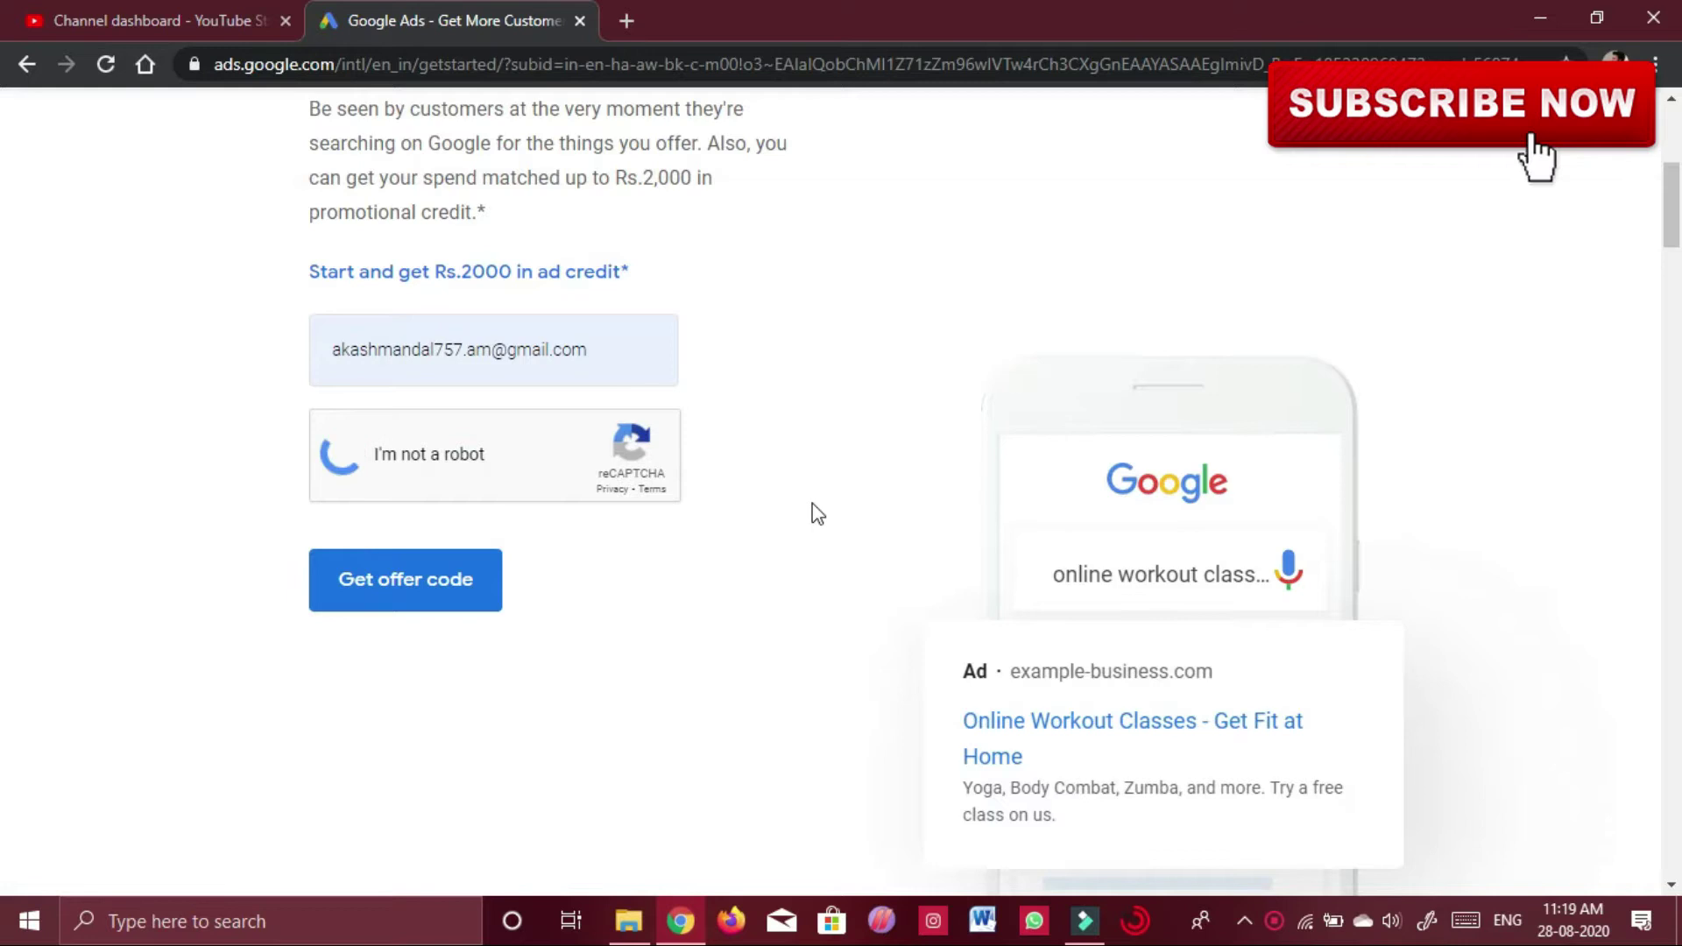
scroll(1094, 374, "down", 5)
scroll(1094, 374, "up", 5)
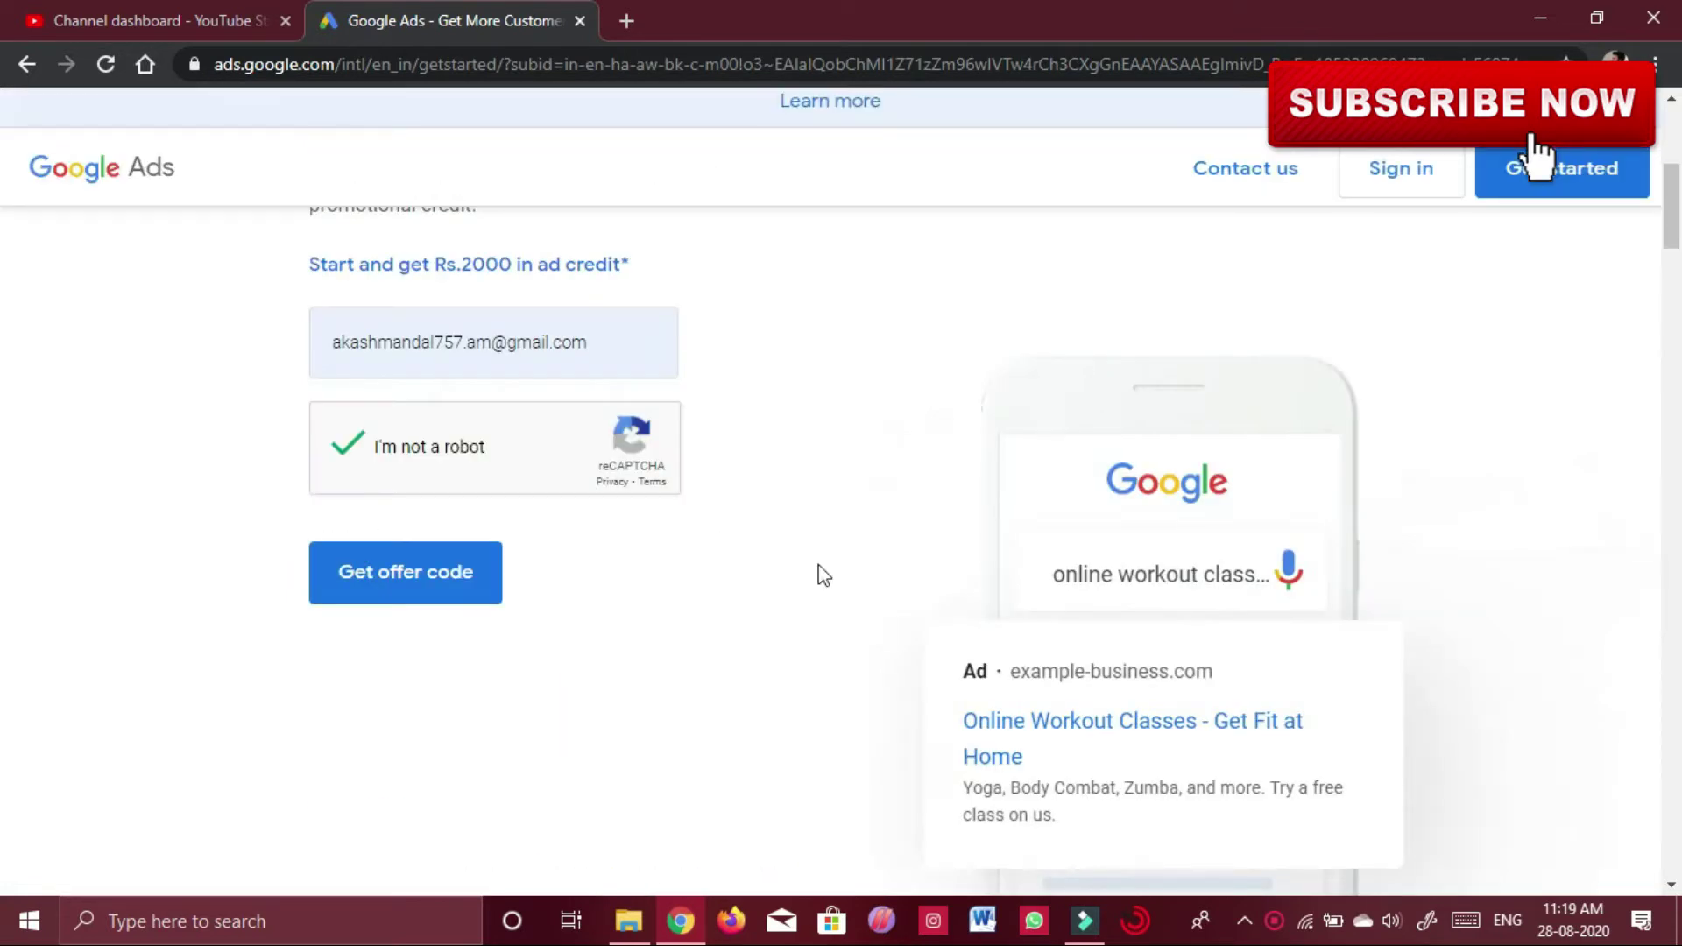
scroll(736, 604, "down", 4)
scroll(738, 607, "up", 5)
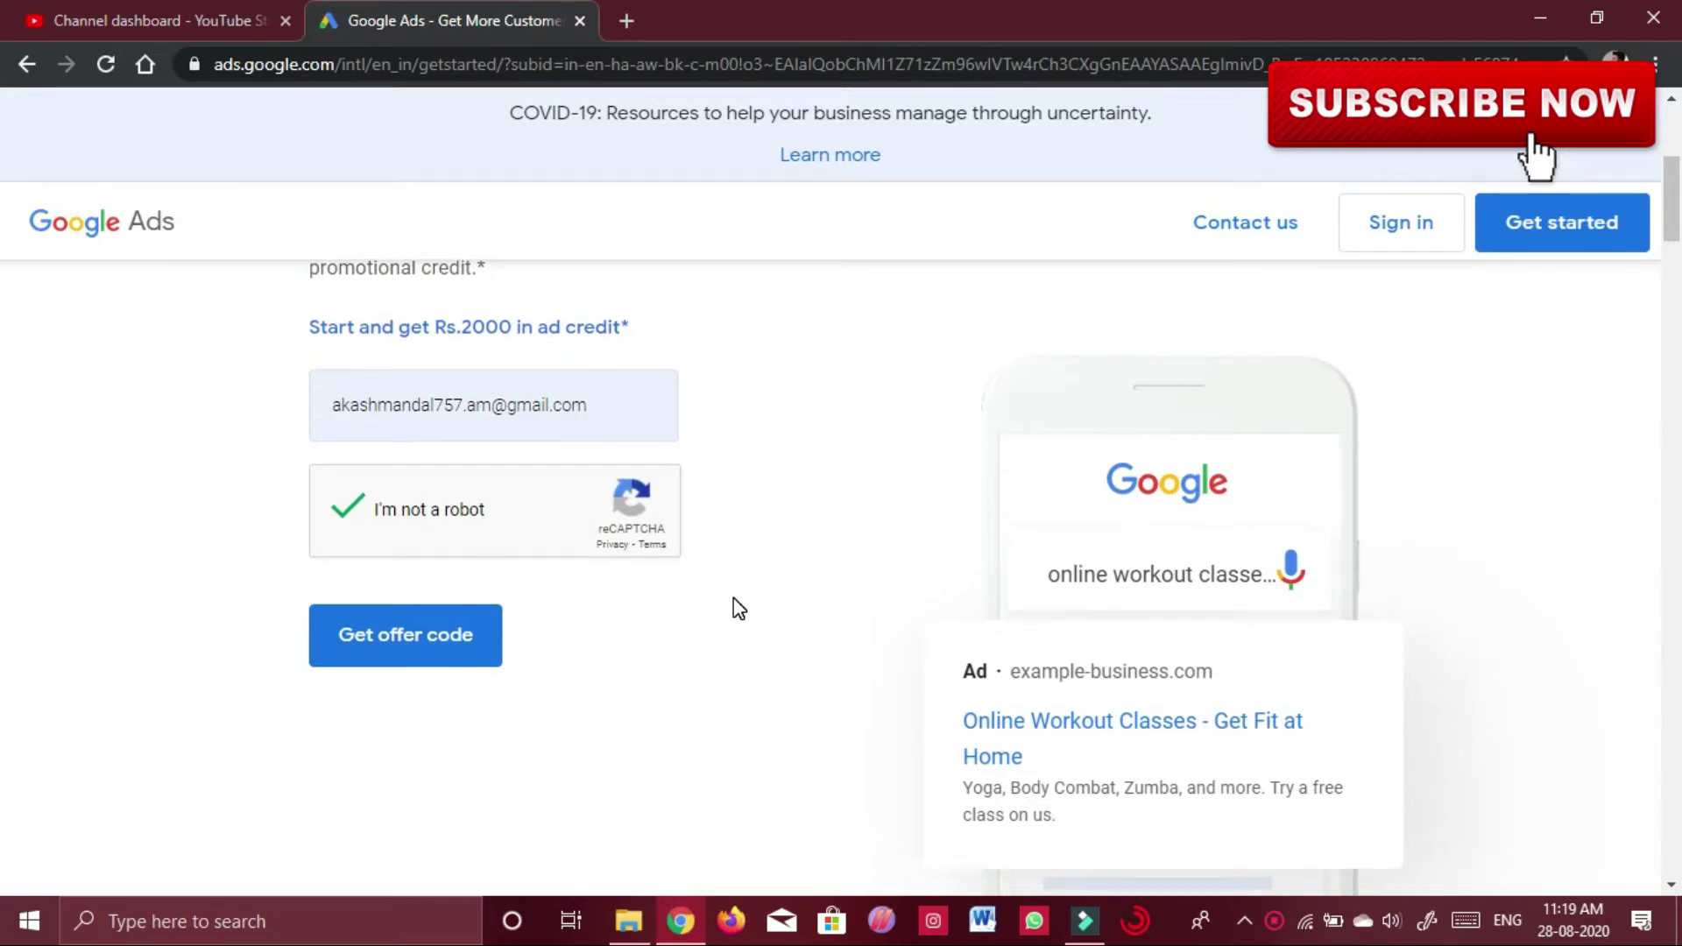
scroll(890, 537, "down", 15)
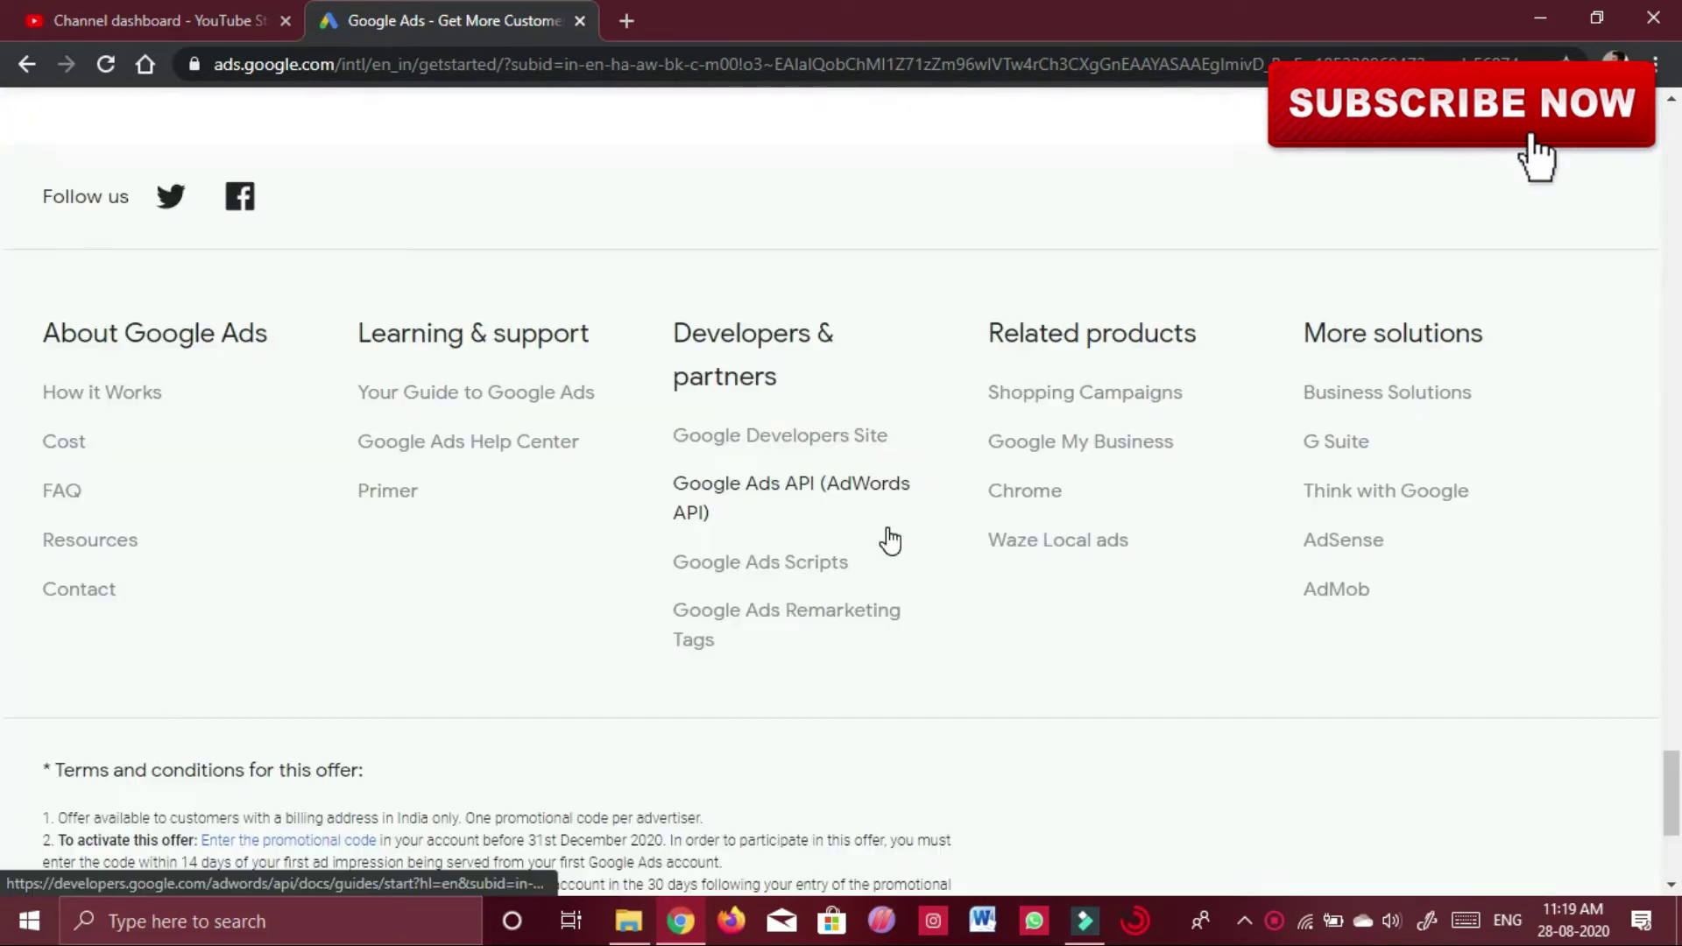
scroll(888, 529, "up", 8)
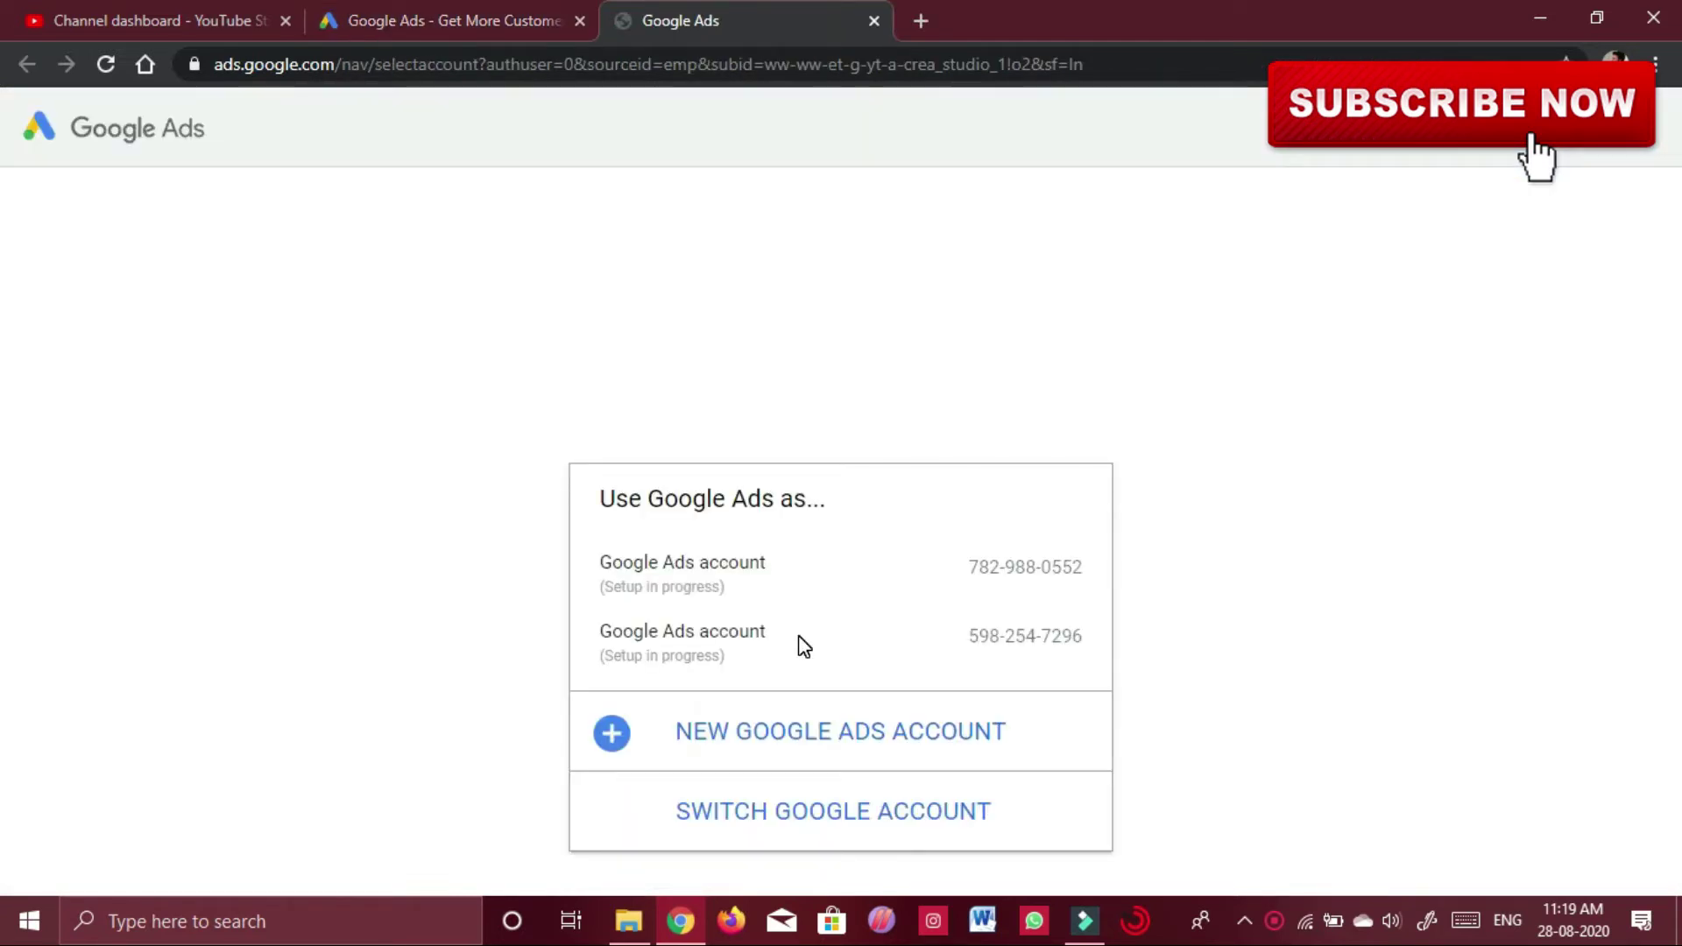
- Start a new Google Ads account and bring up its new campaign page
left_click(789, 740)
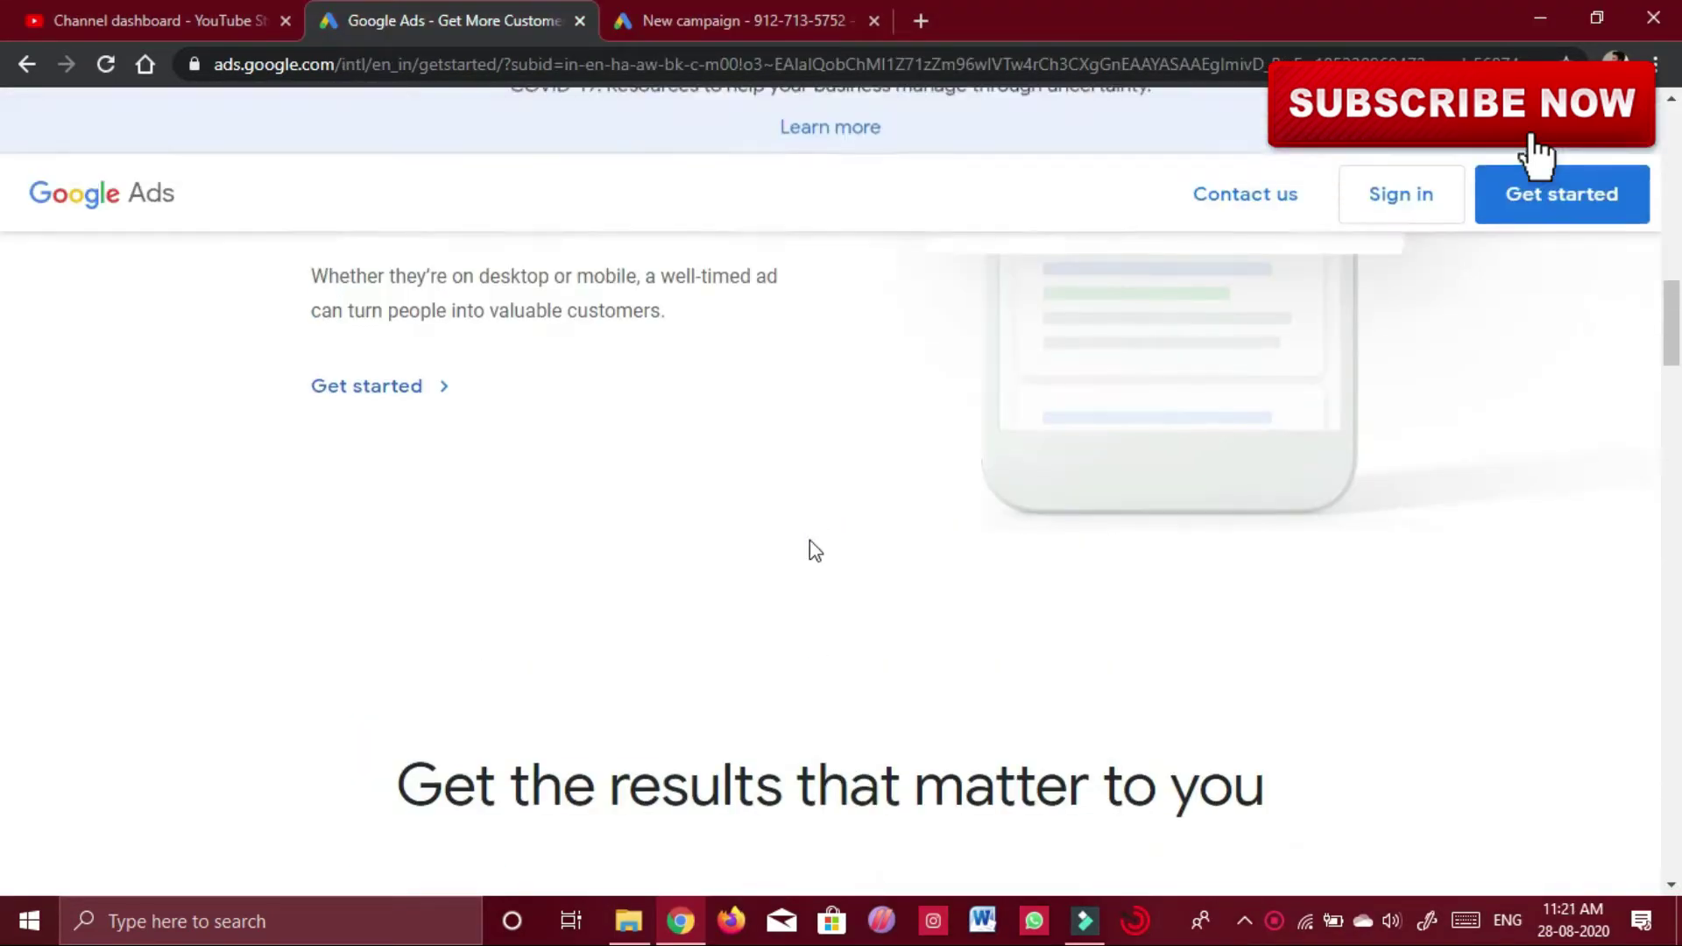
scroll(652, 485, "up", 3)
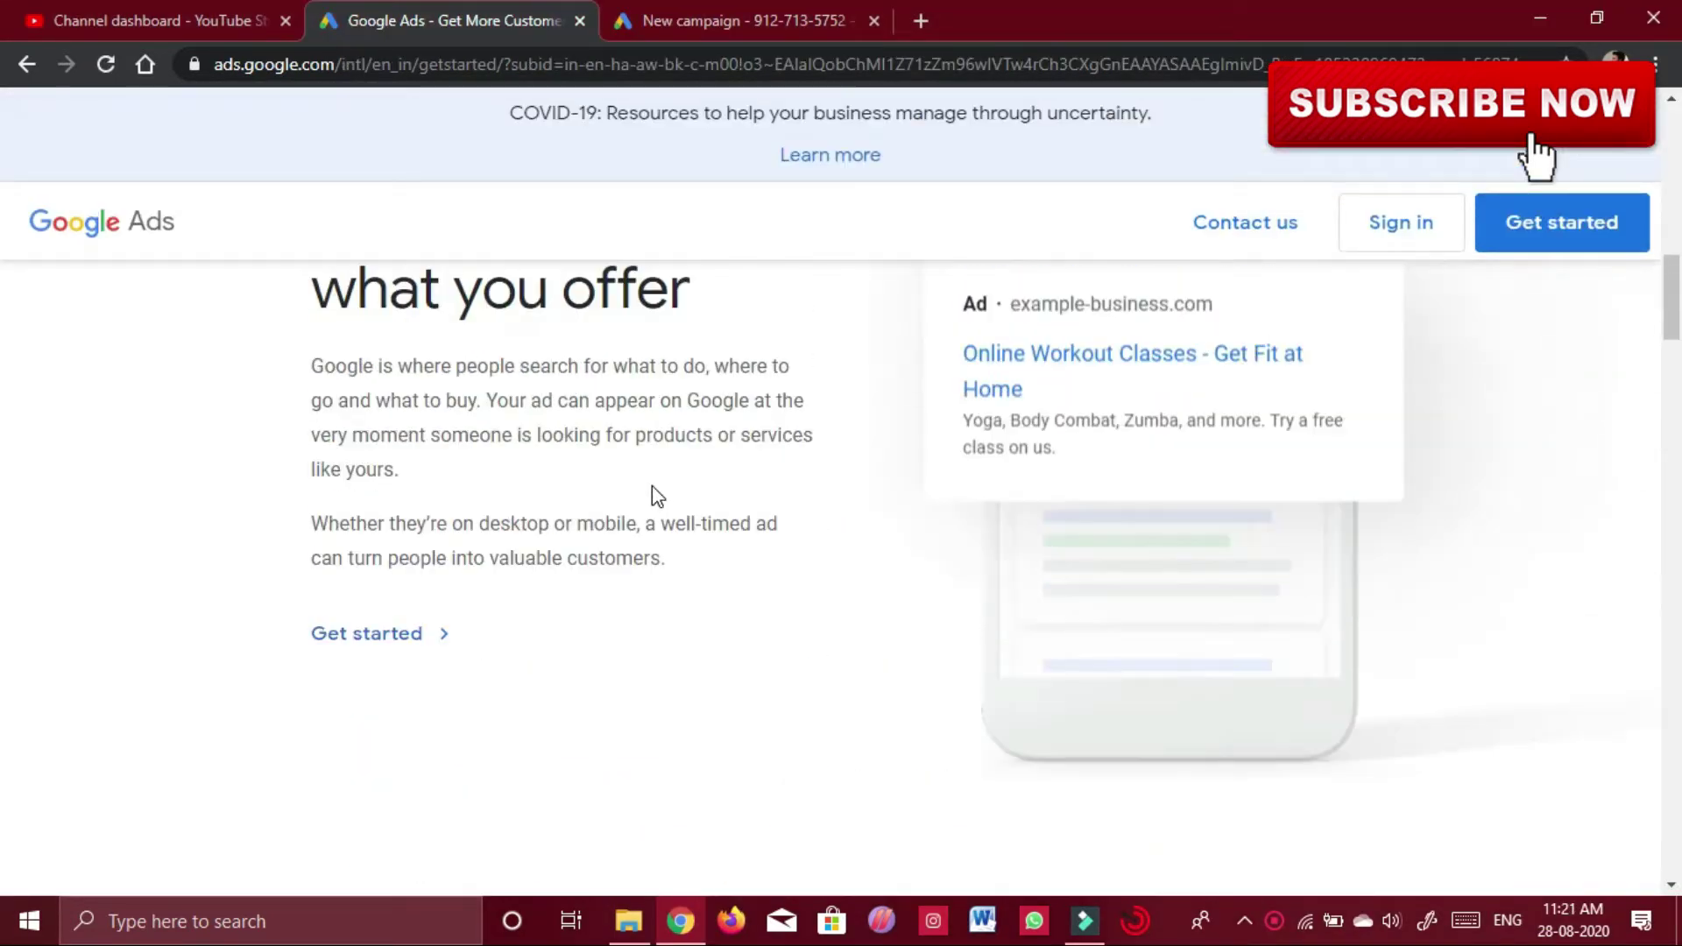
scroll(652, 488, "down", 2)
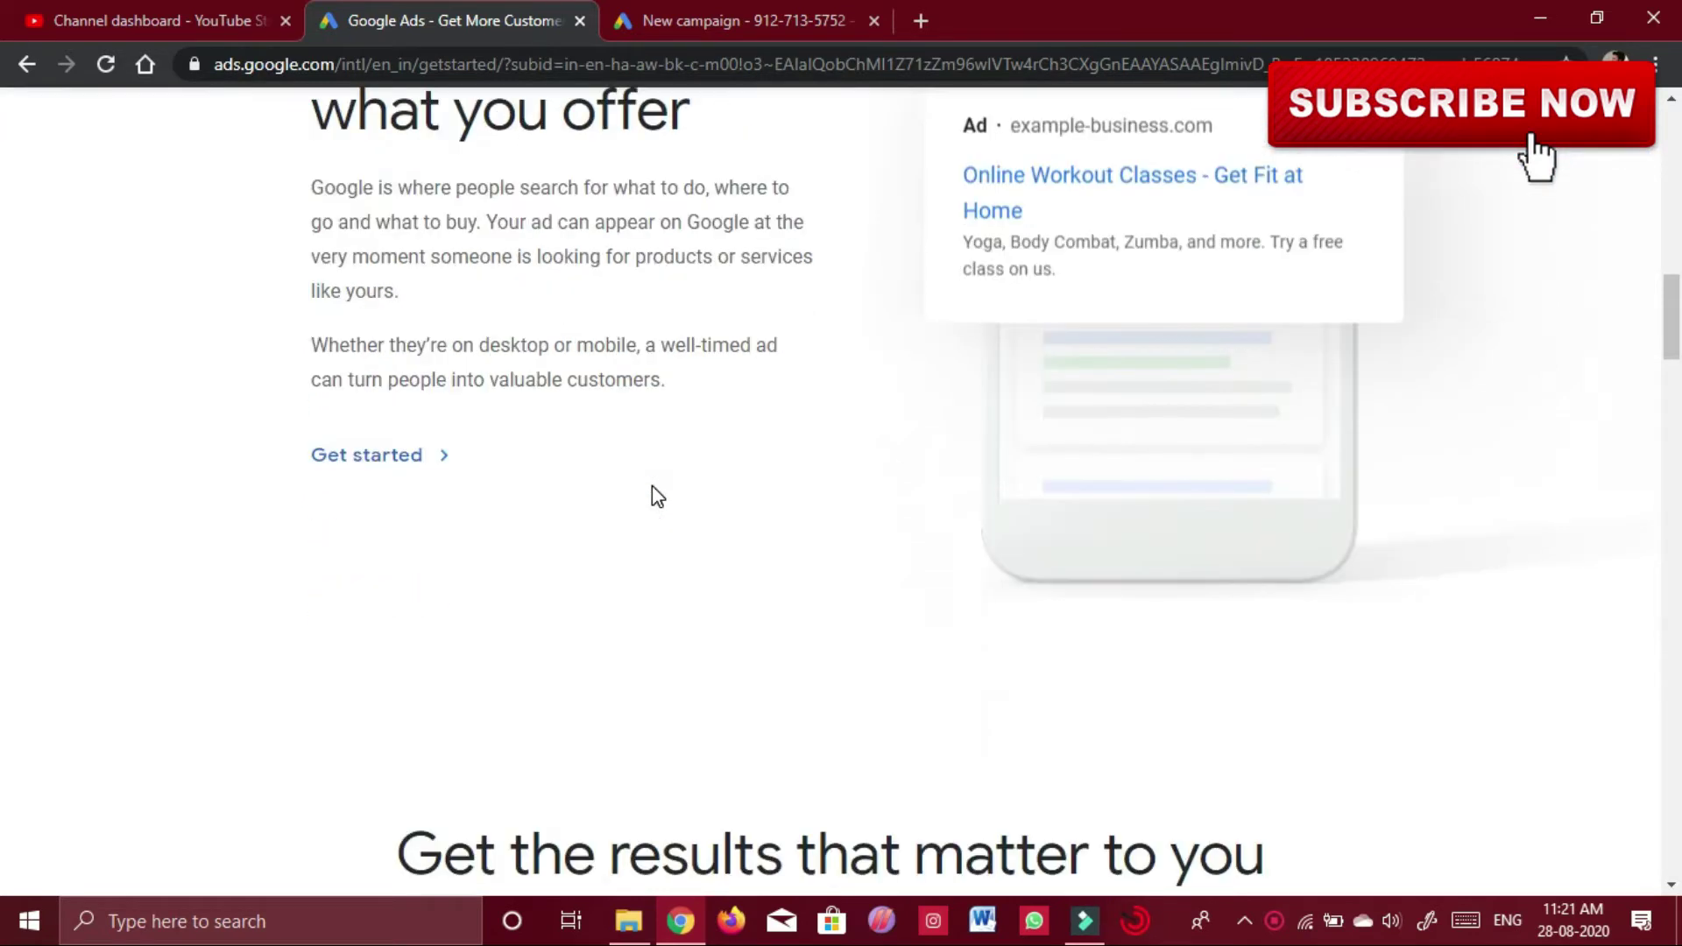
scroll(651, 485, "up", 3)
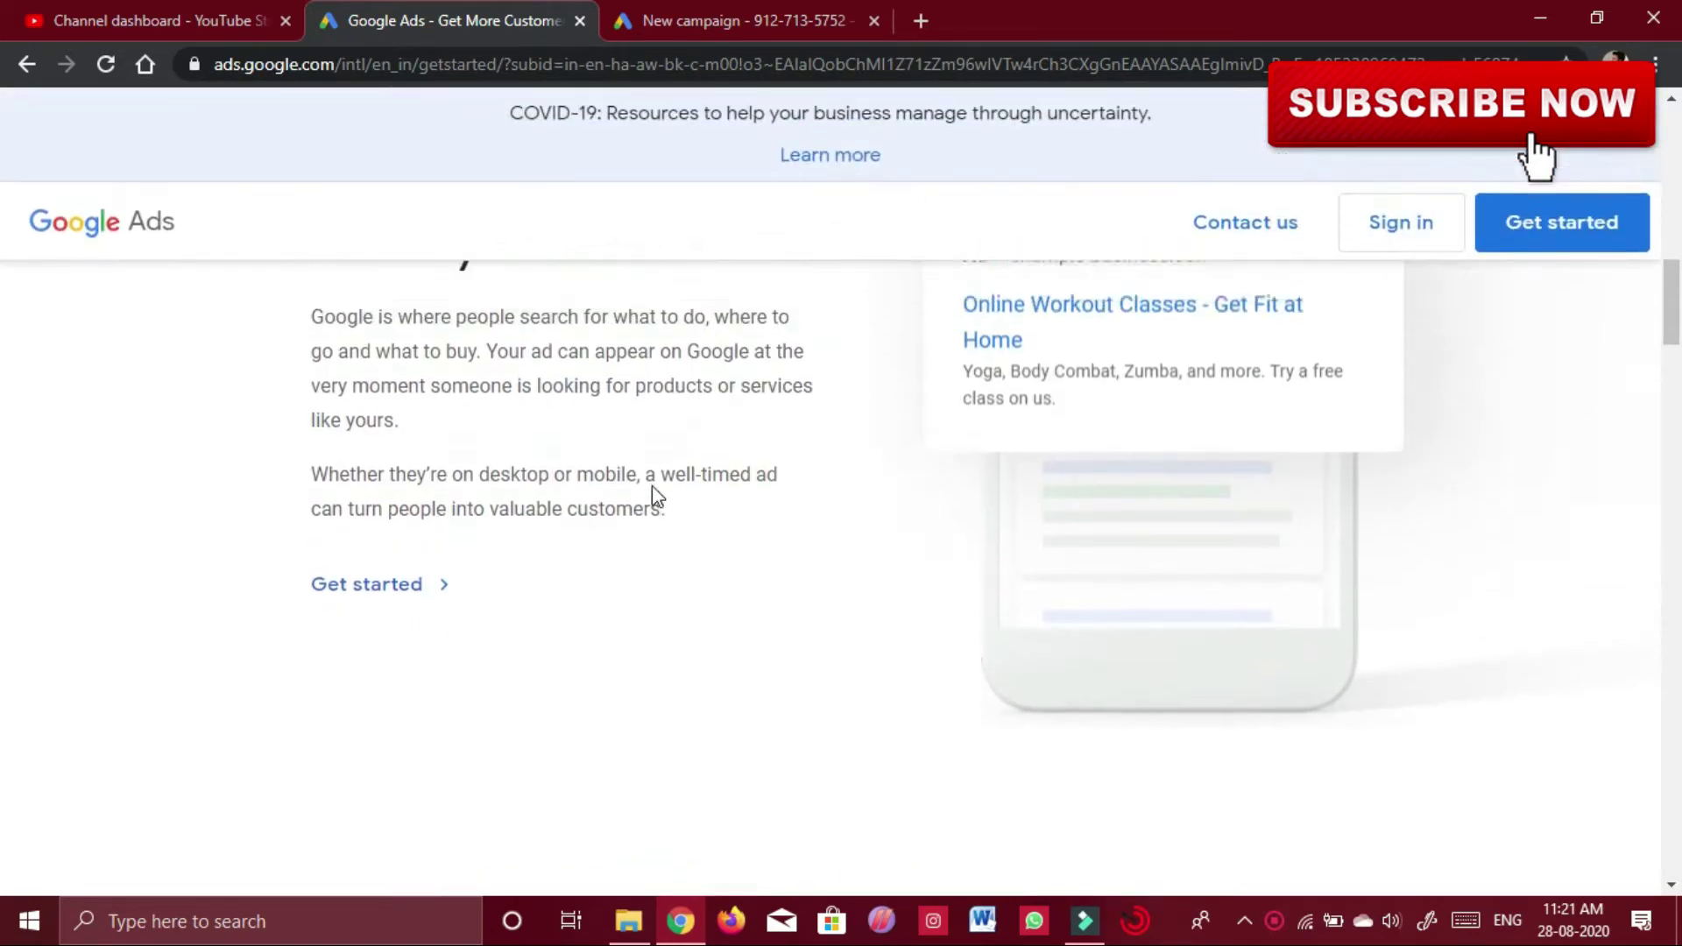
left_click(736, 20)
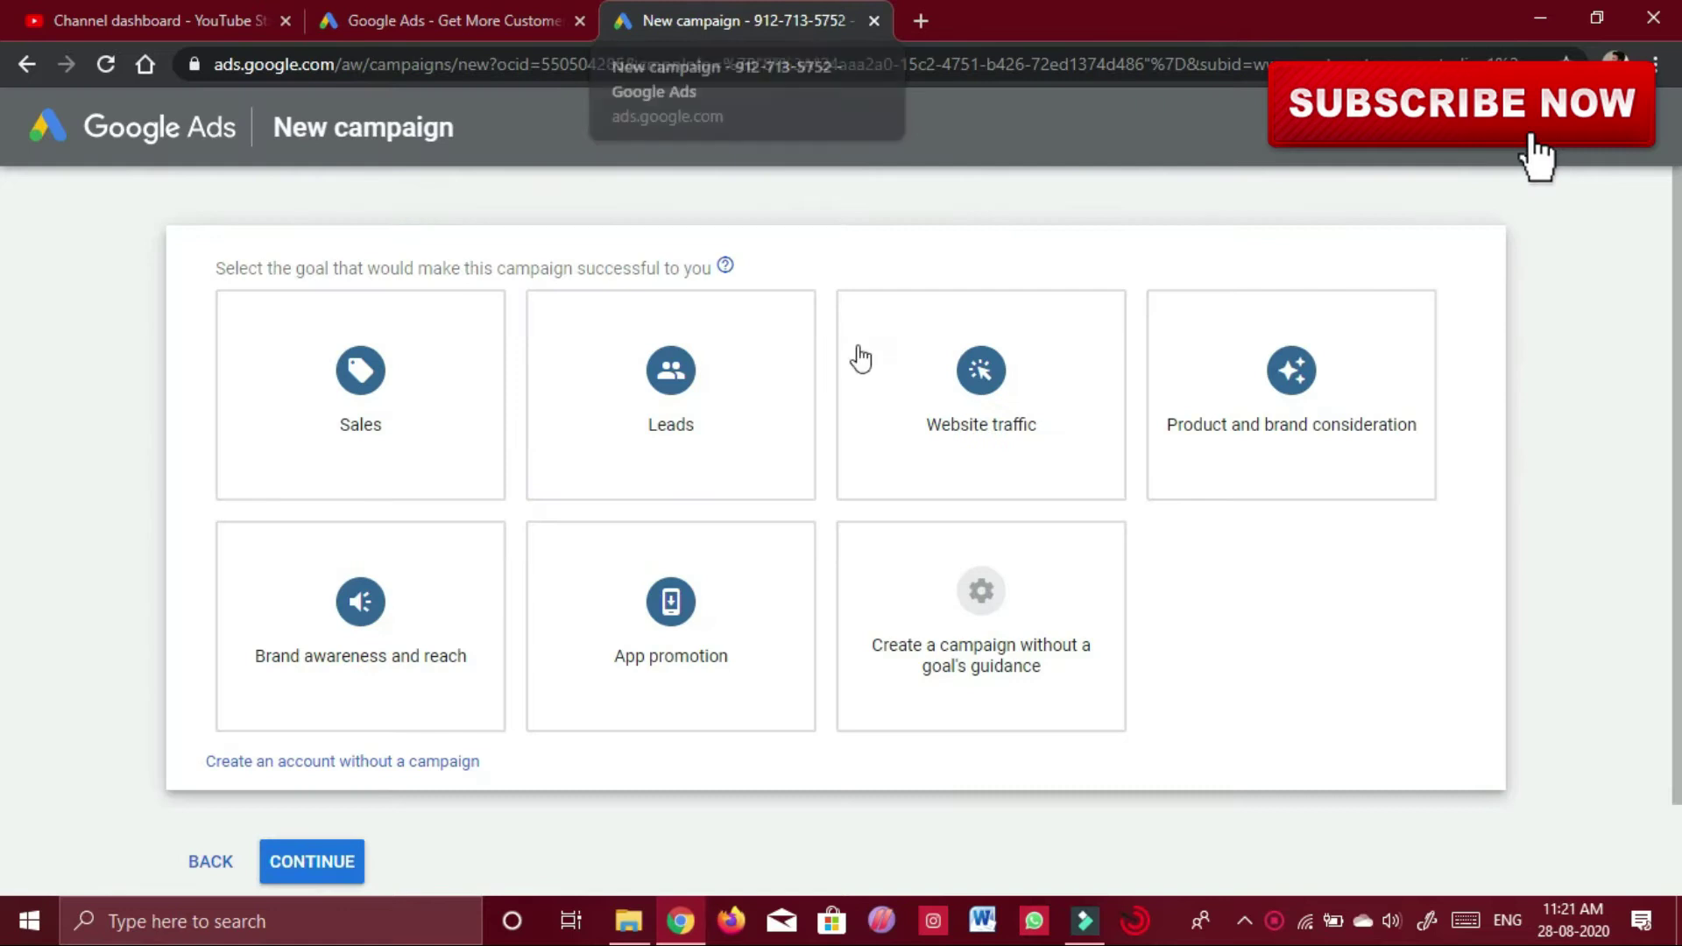
- Set up a Video campaign without a goal's guidance, using the Custom video campaign subtype, and continue to its settings
left_click(938, 639)
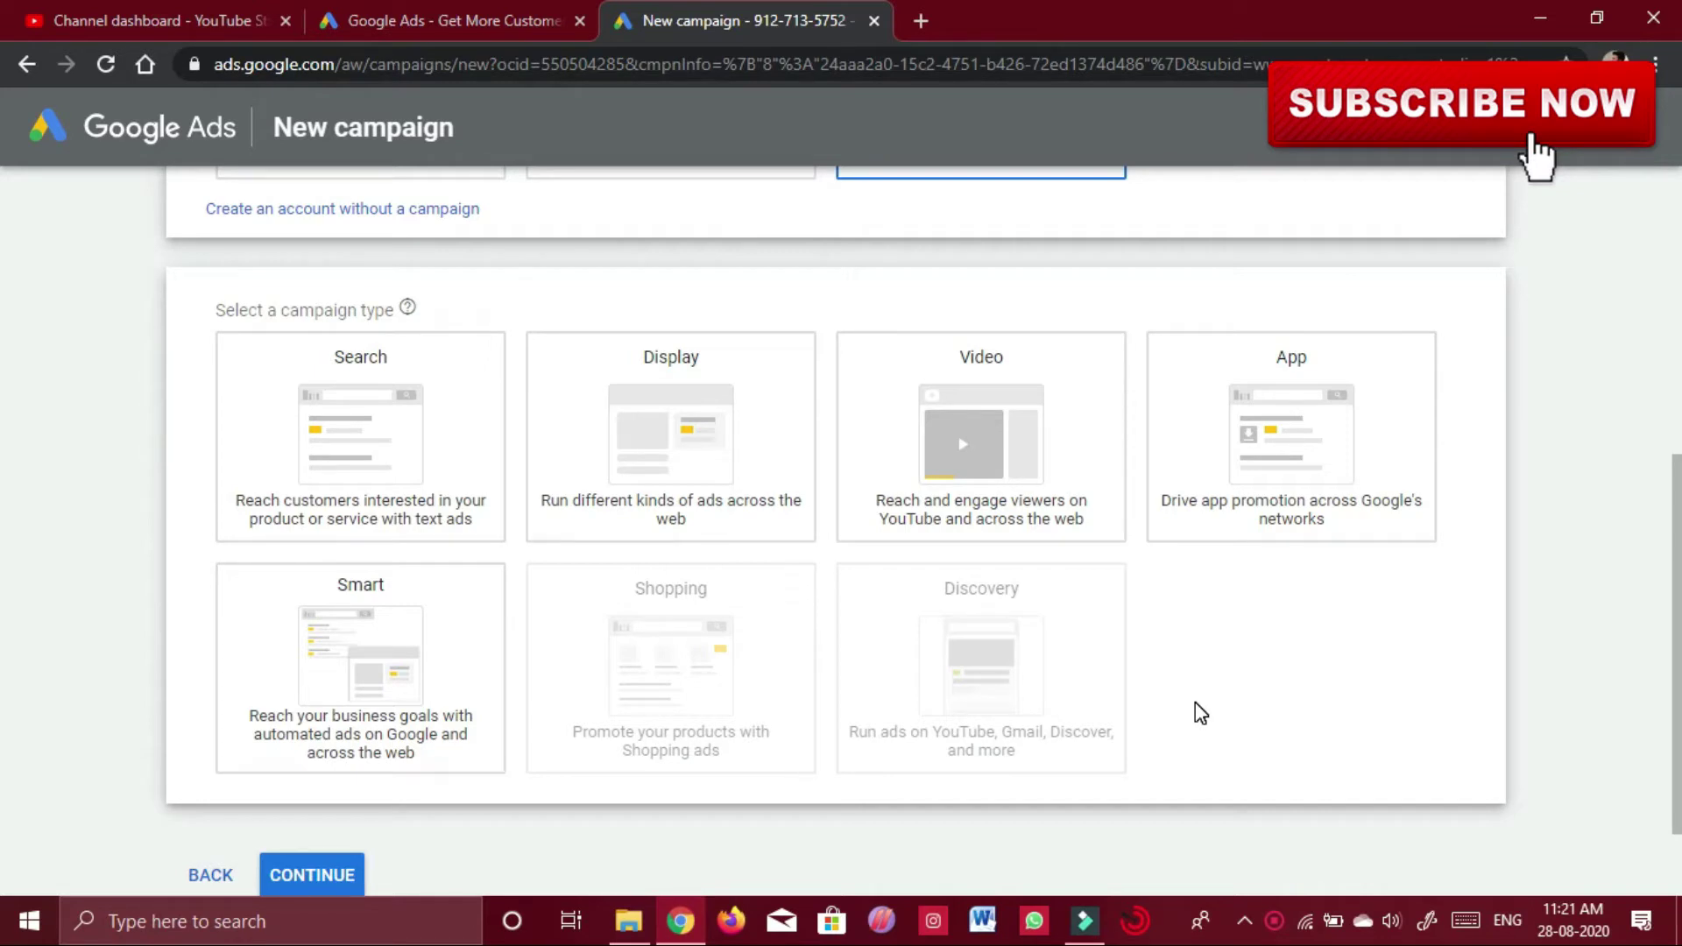
left_click(1030, 492)
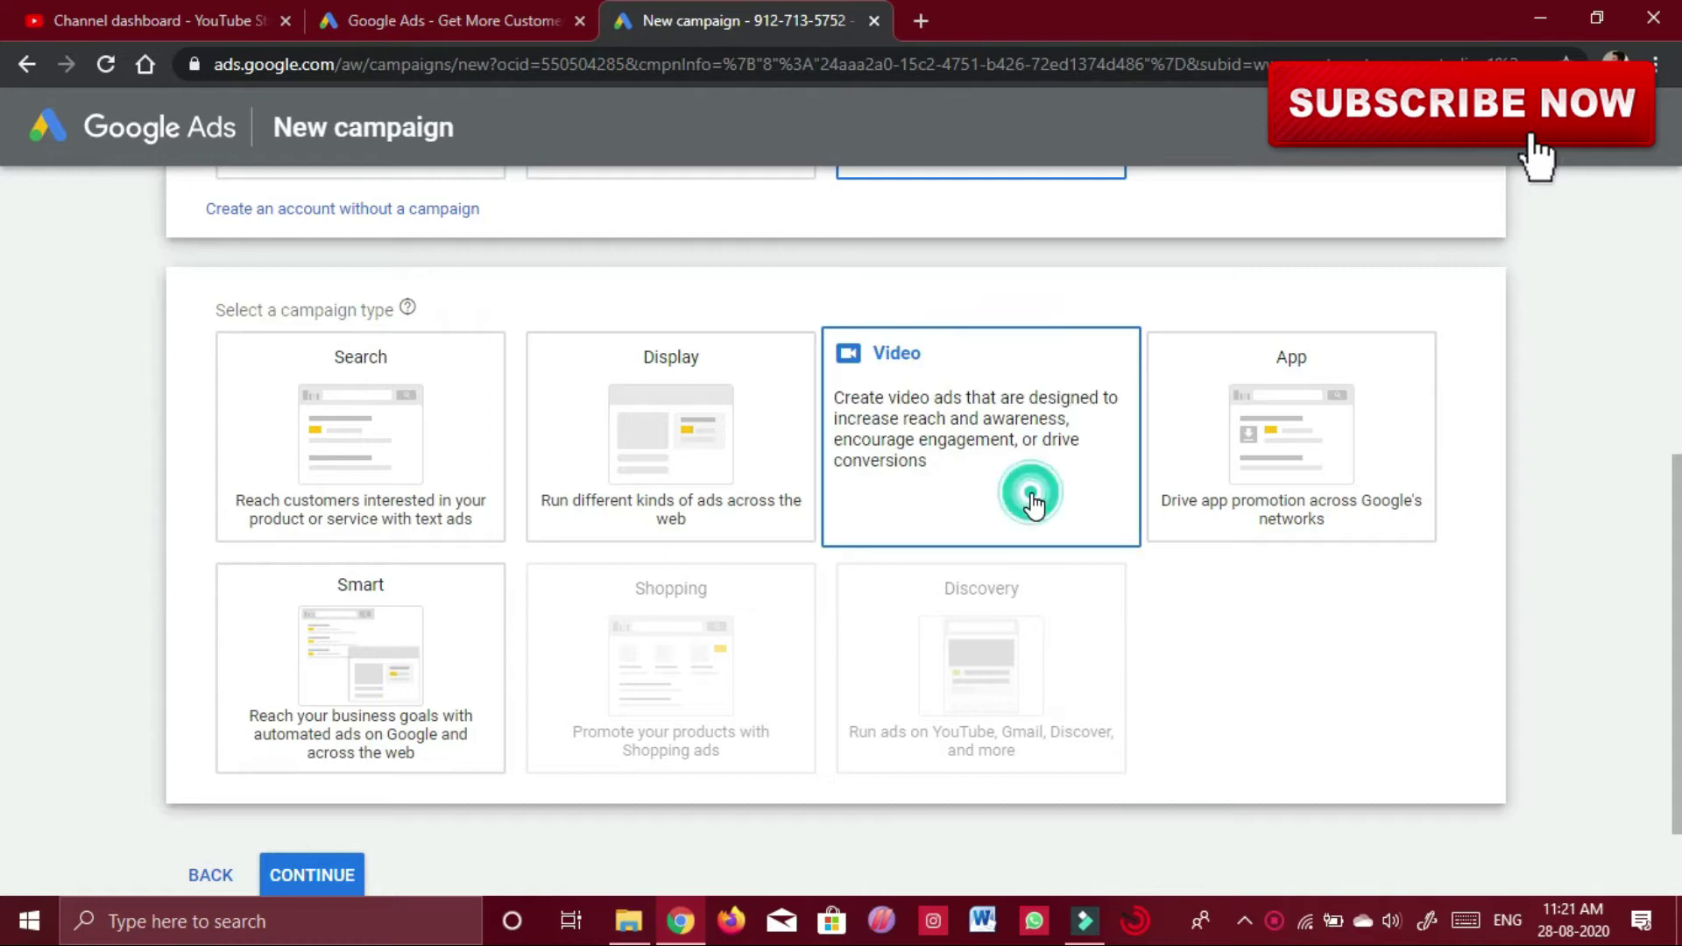
scroll(1032, 493, "down", 10)
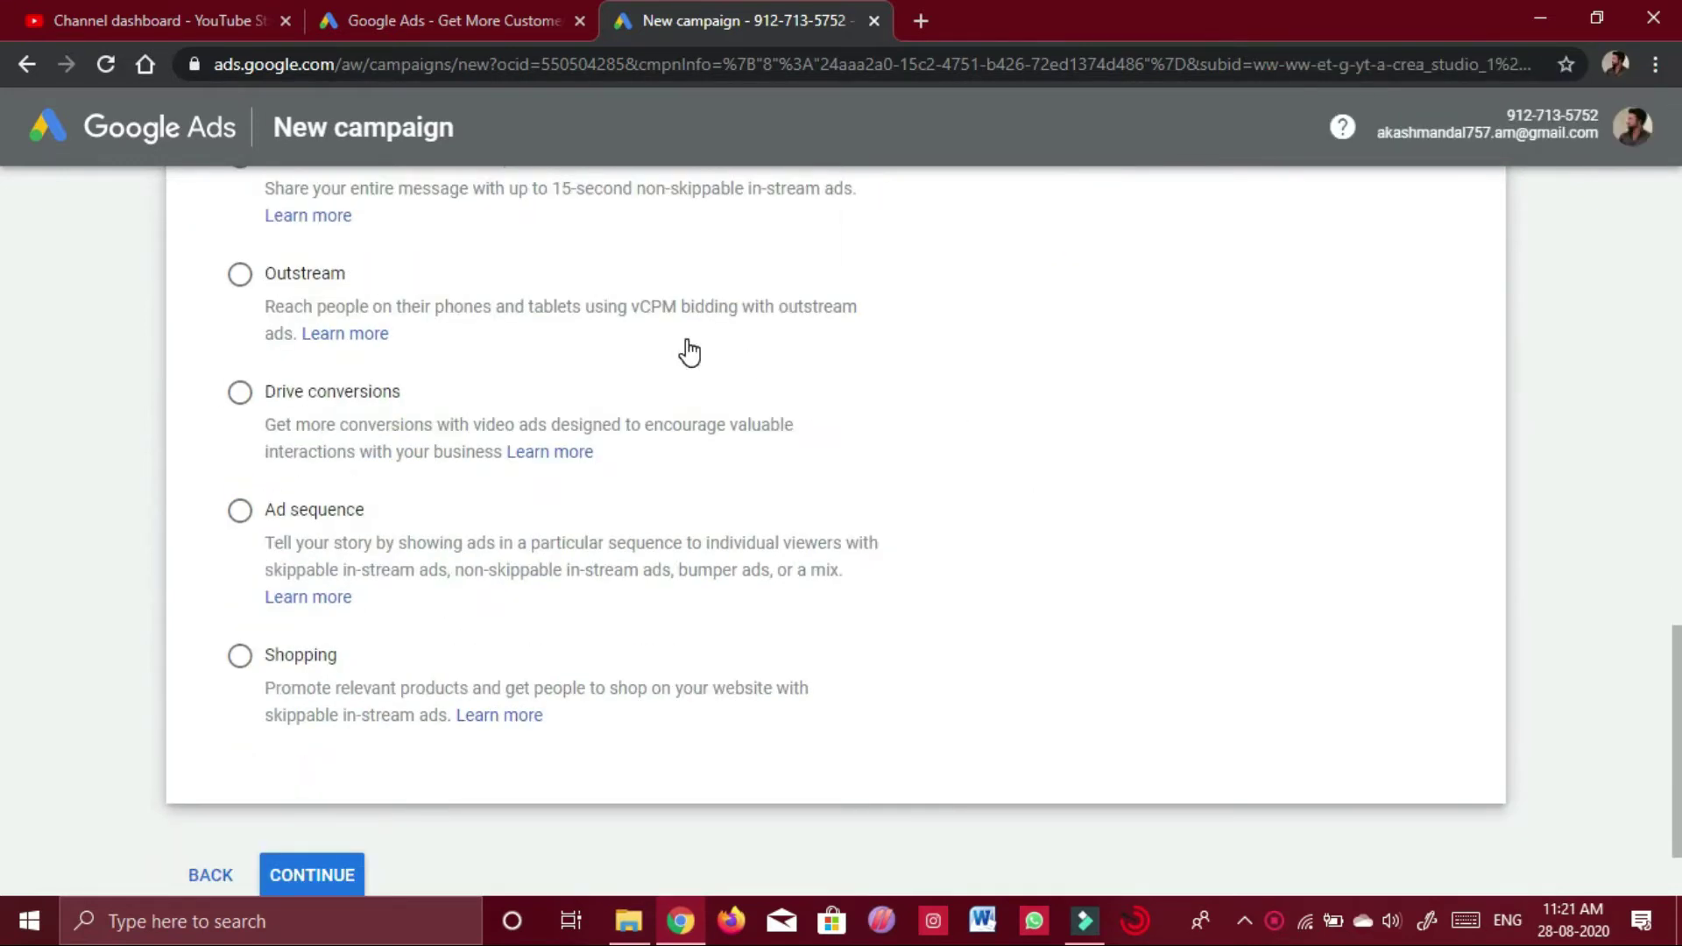
scroll(687, 349, "up", 4)
scroll(691, 349, "down", 1)
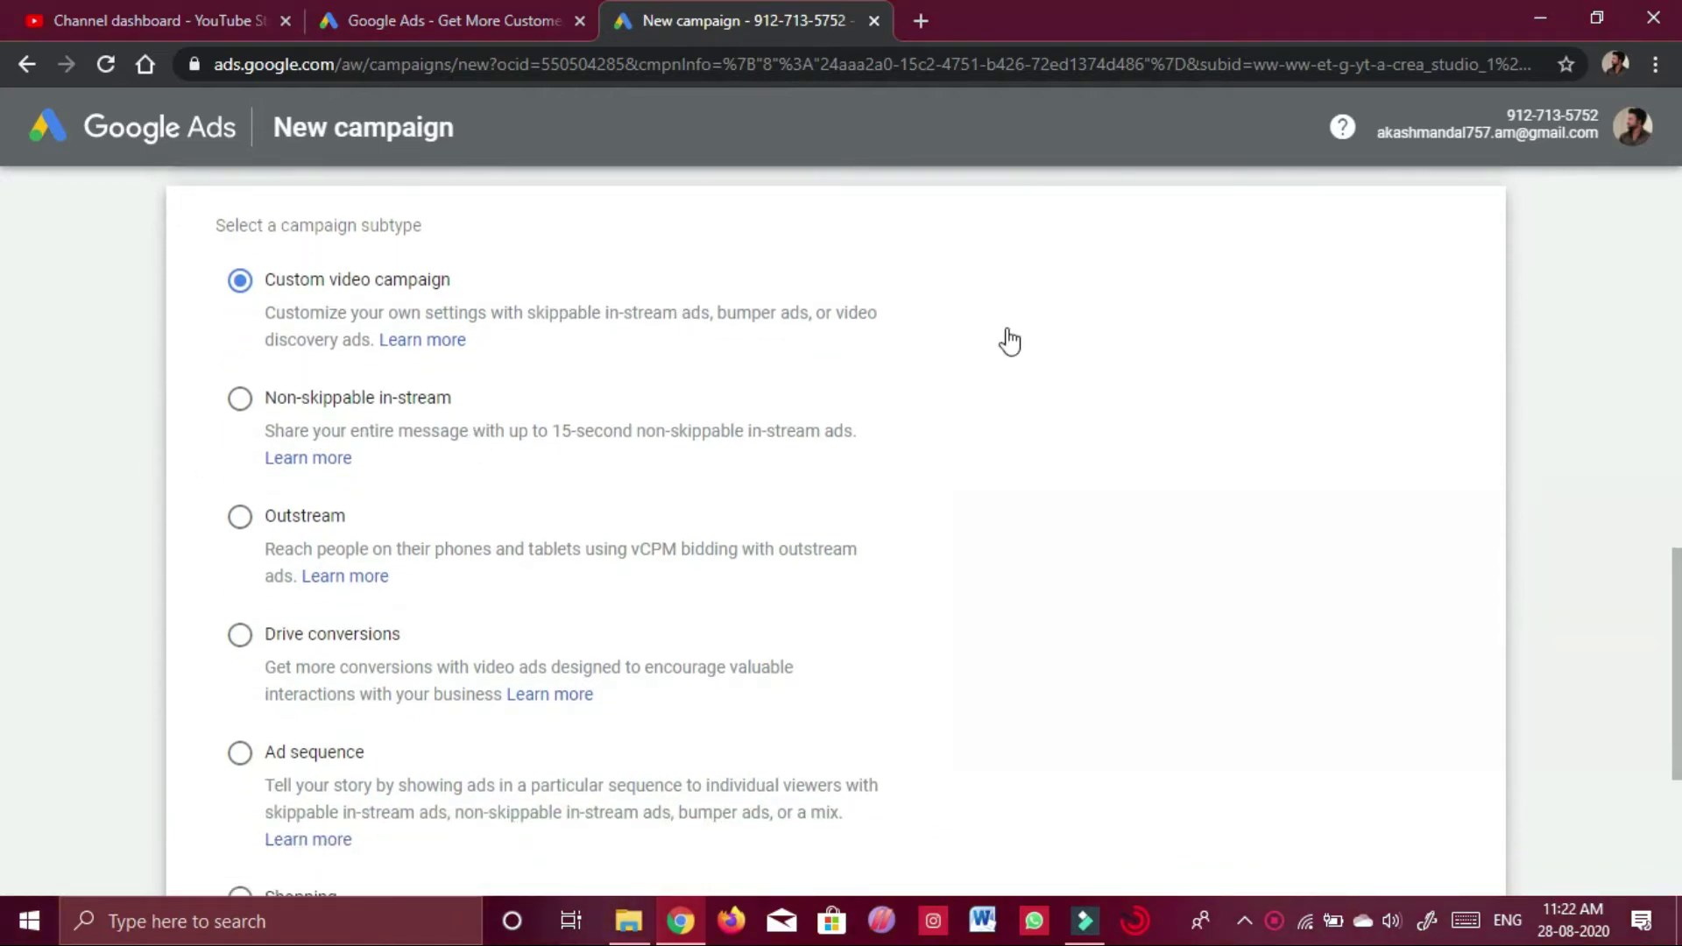
scroll(1007, 331, "down", 1)
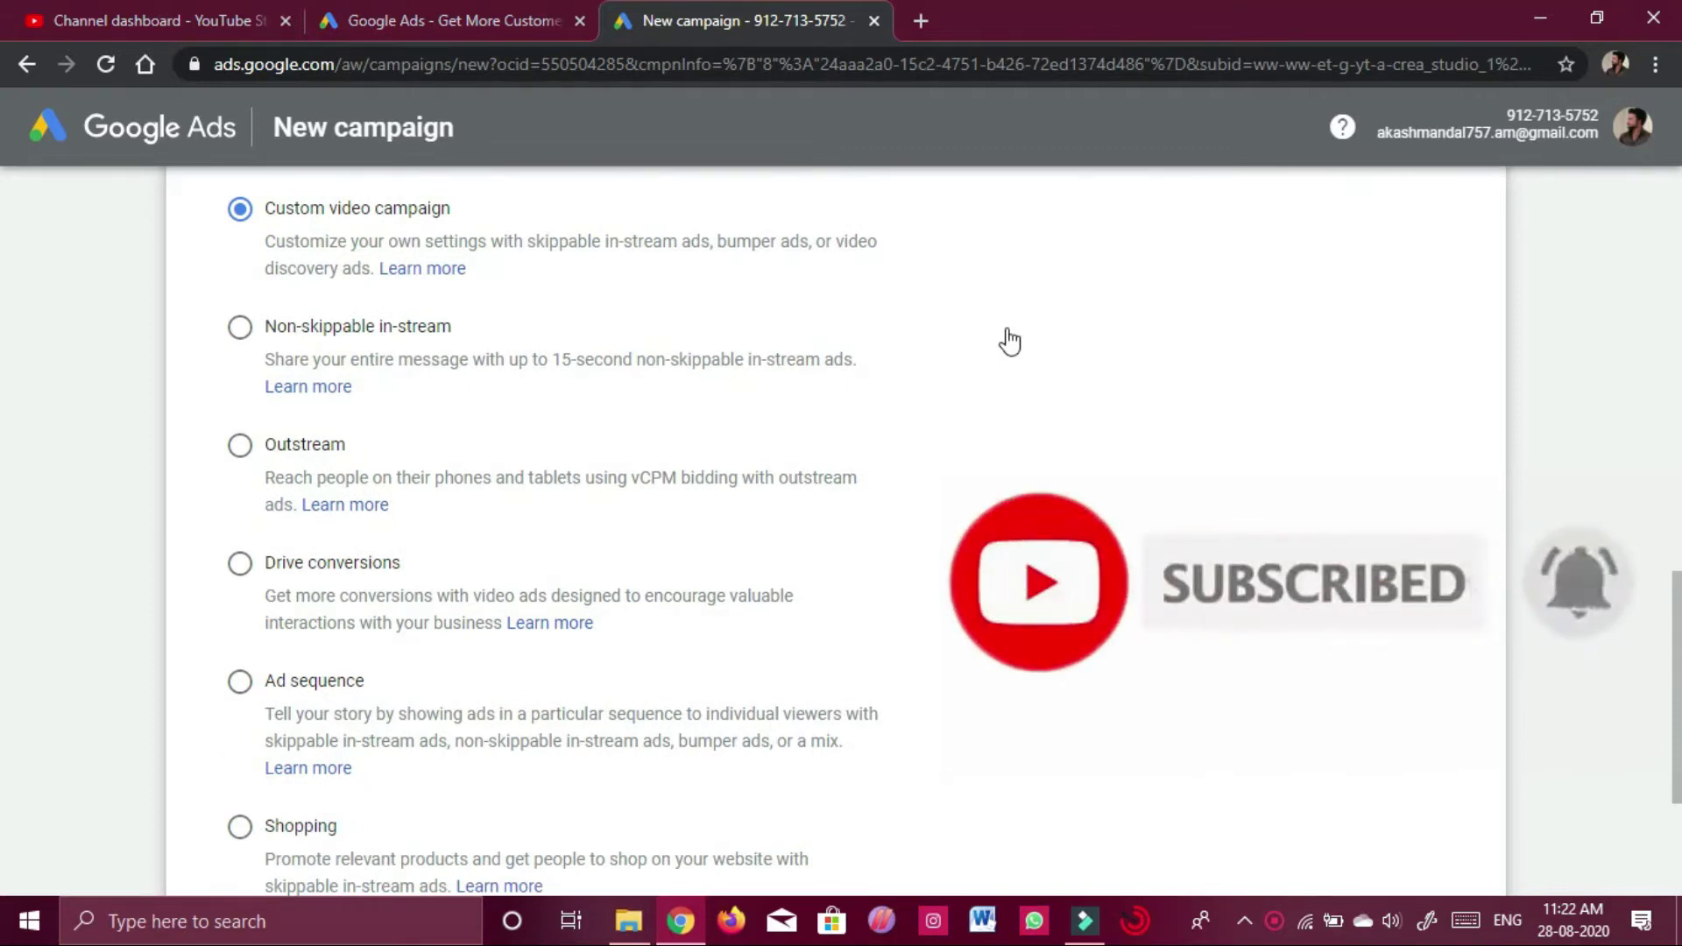
scroll(319, 631, "down", 3)
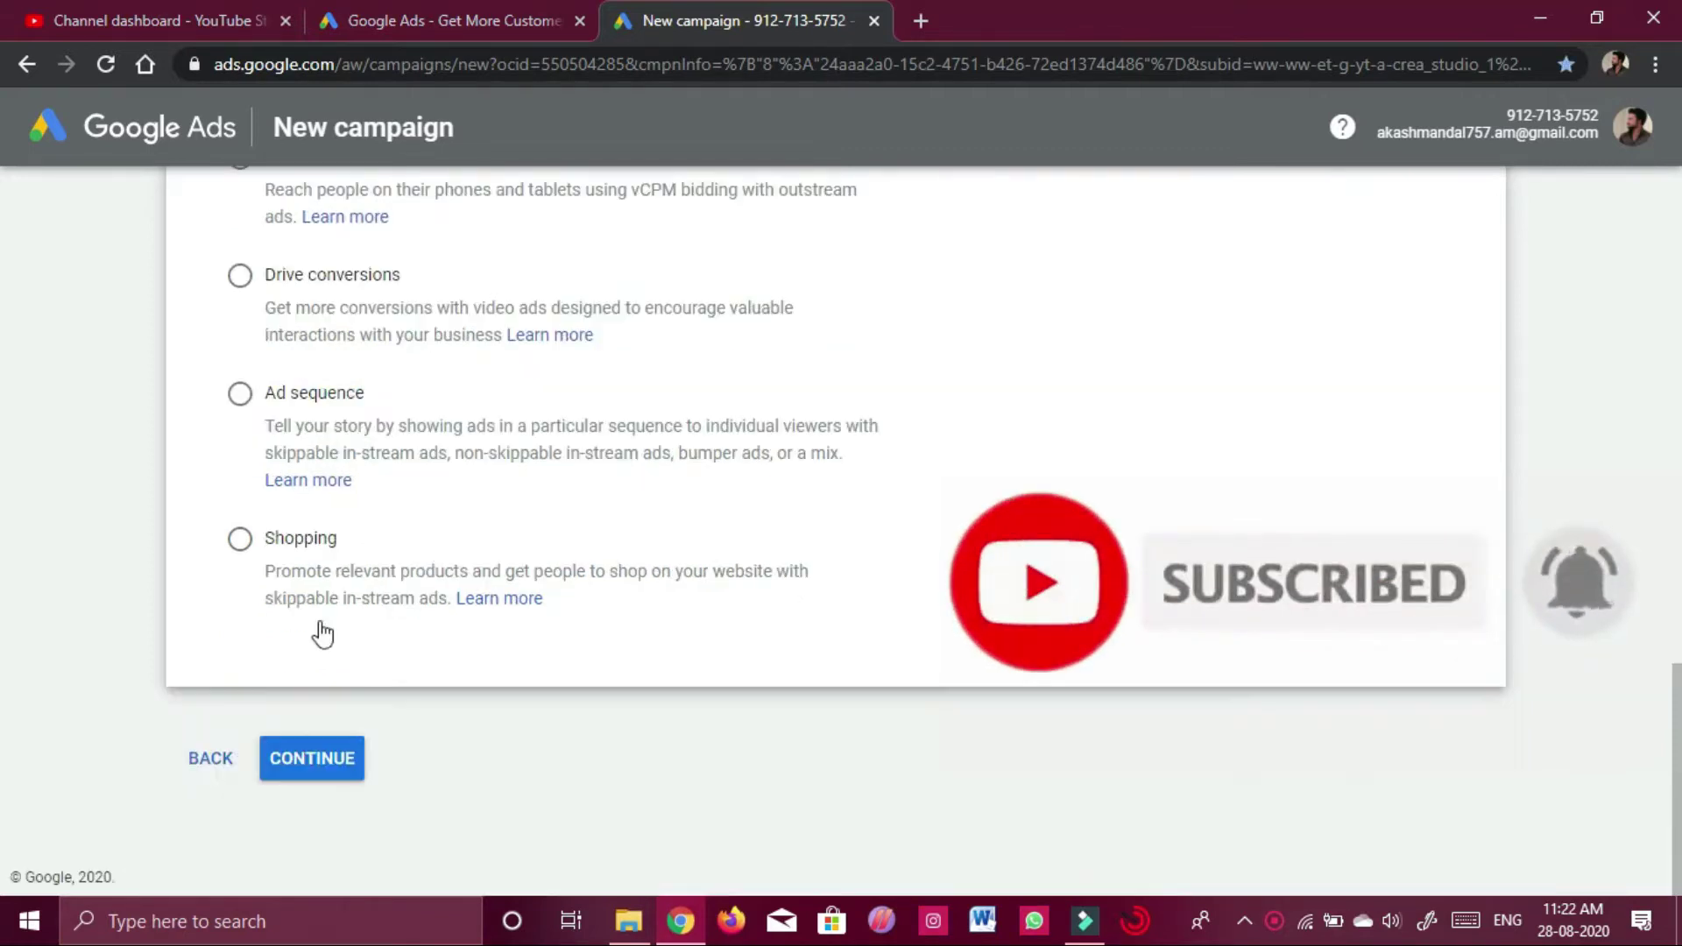
left_click(299, 775)
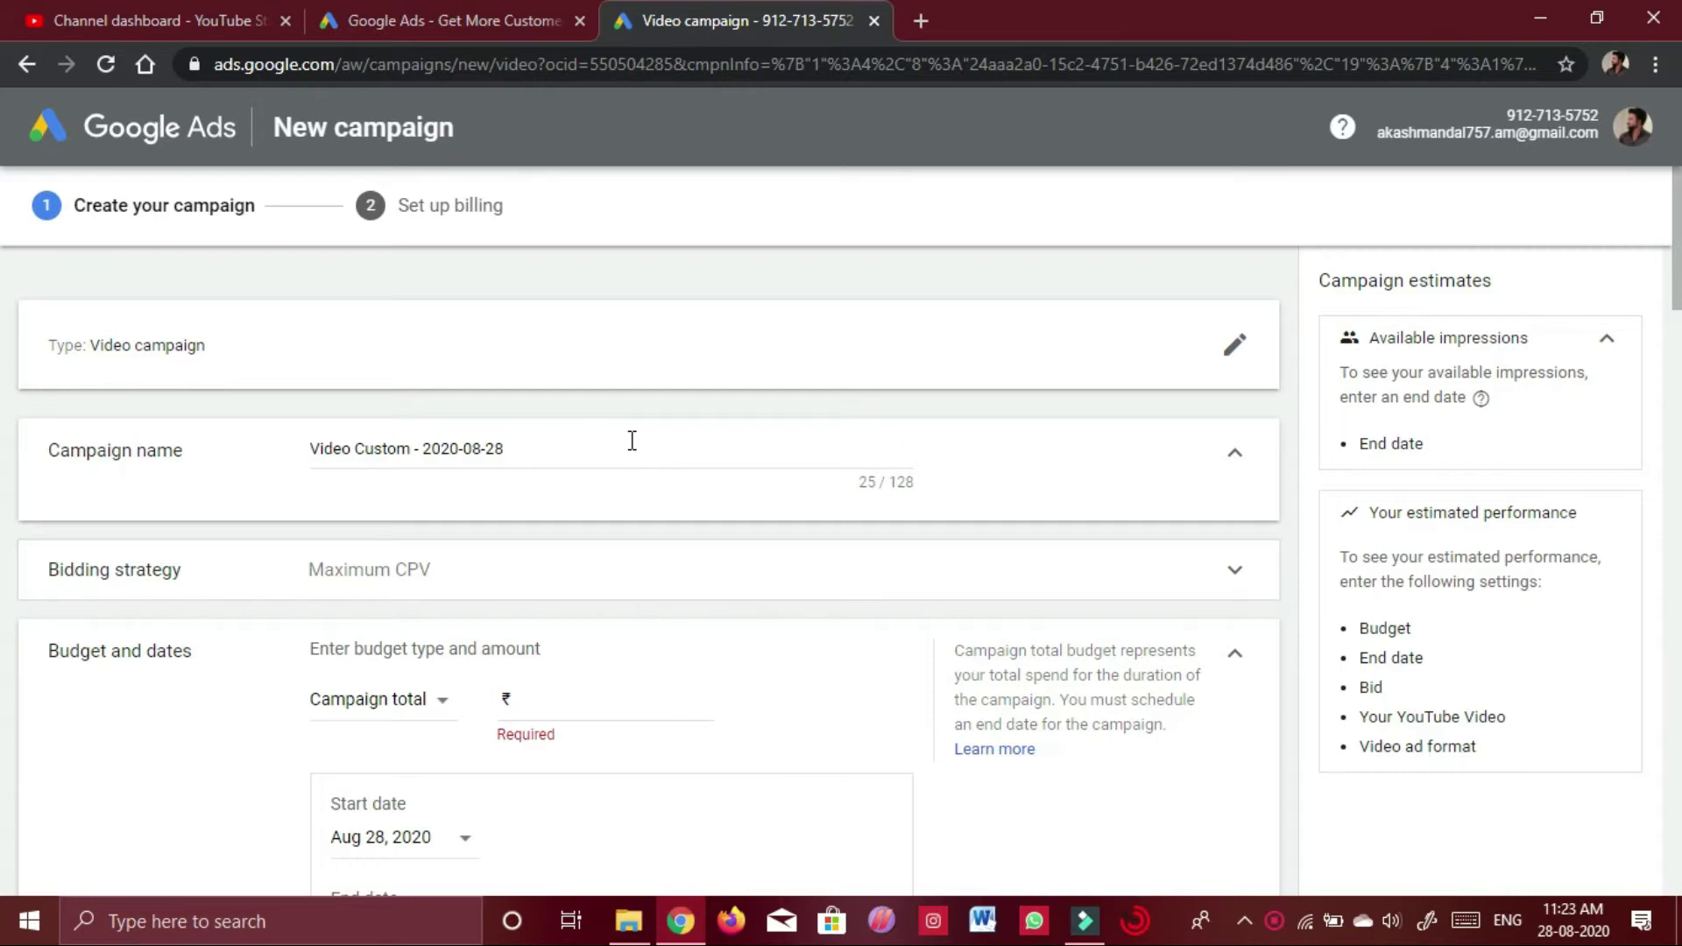
- Expand the campaign's bidding strategy settings and choose Maximum CPV as the bid strategy
left_click(1029, 590)
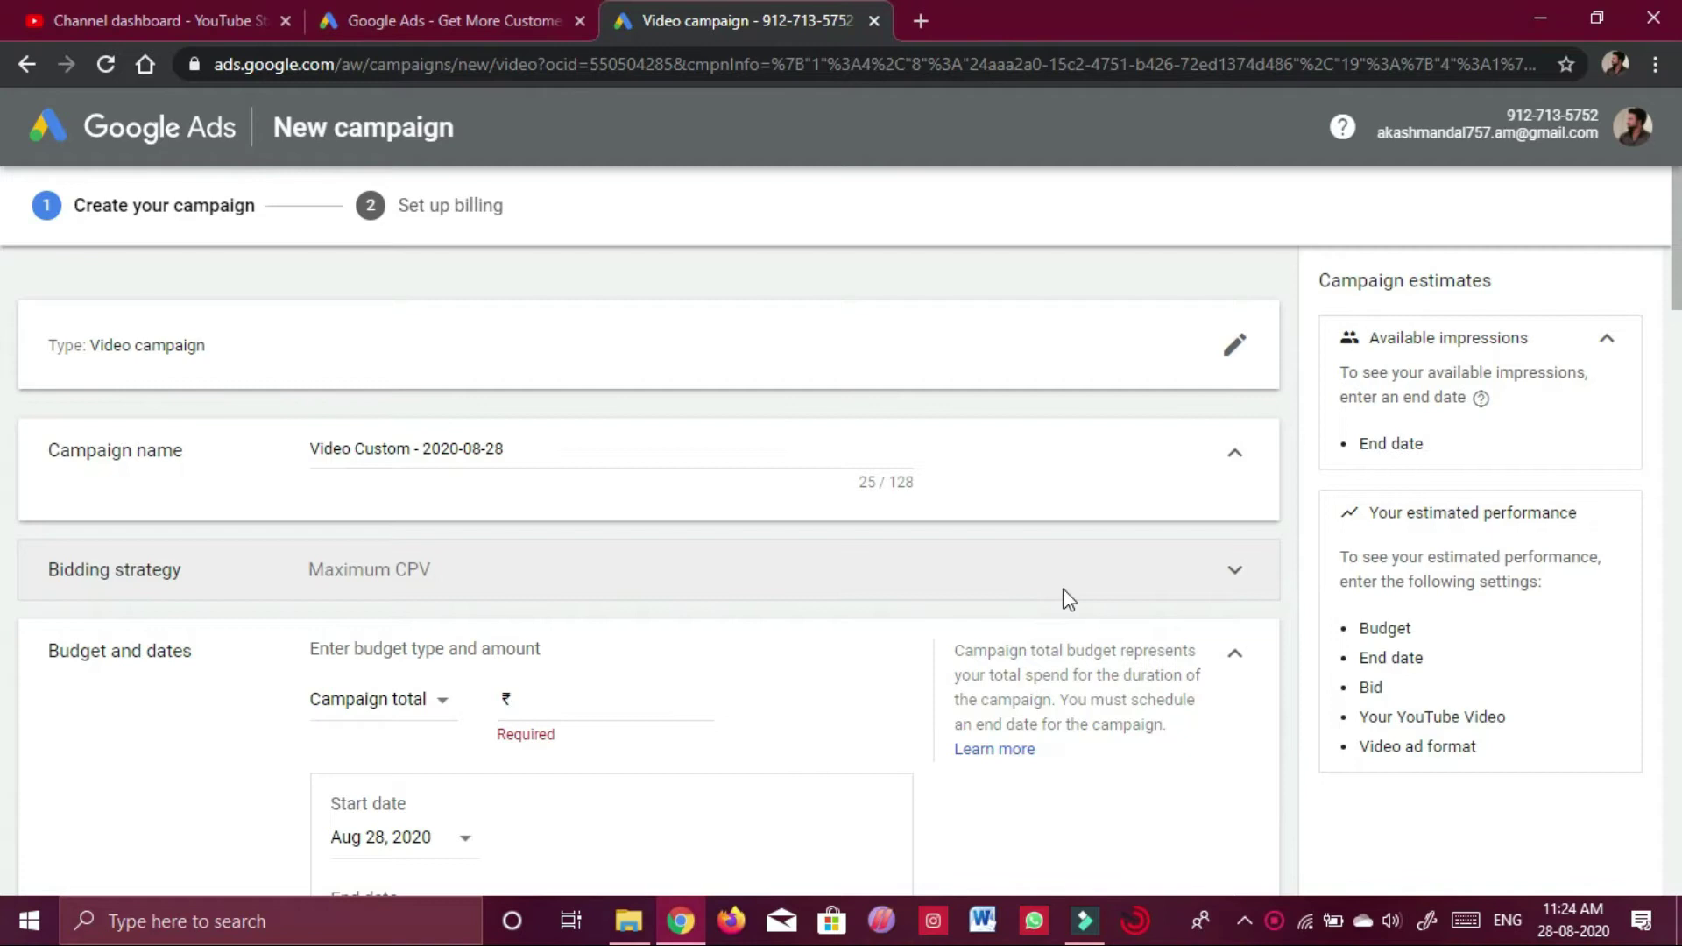
left_click(1064, 593)
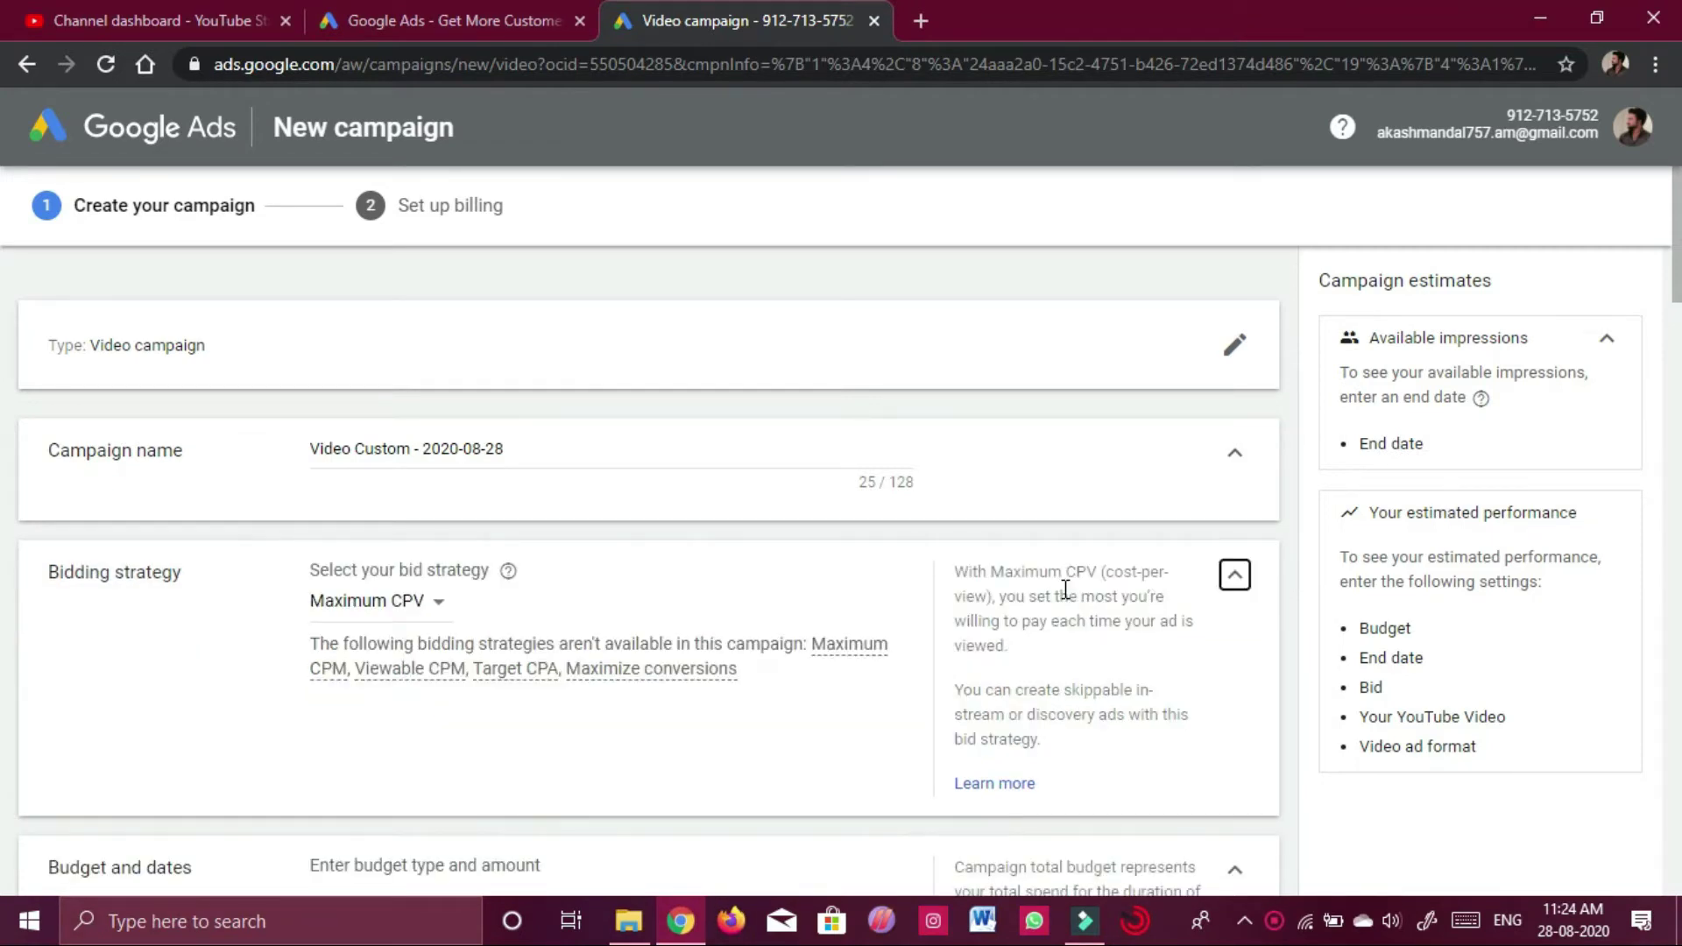
left_click(408, 601)
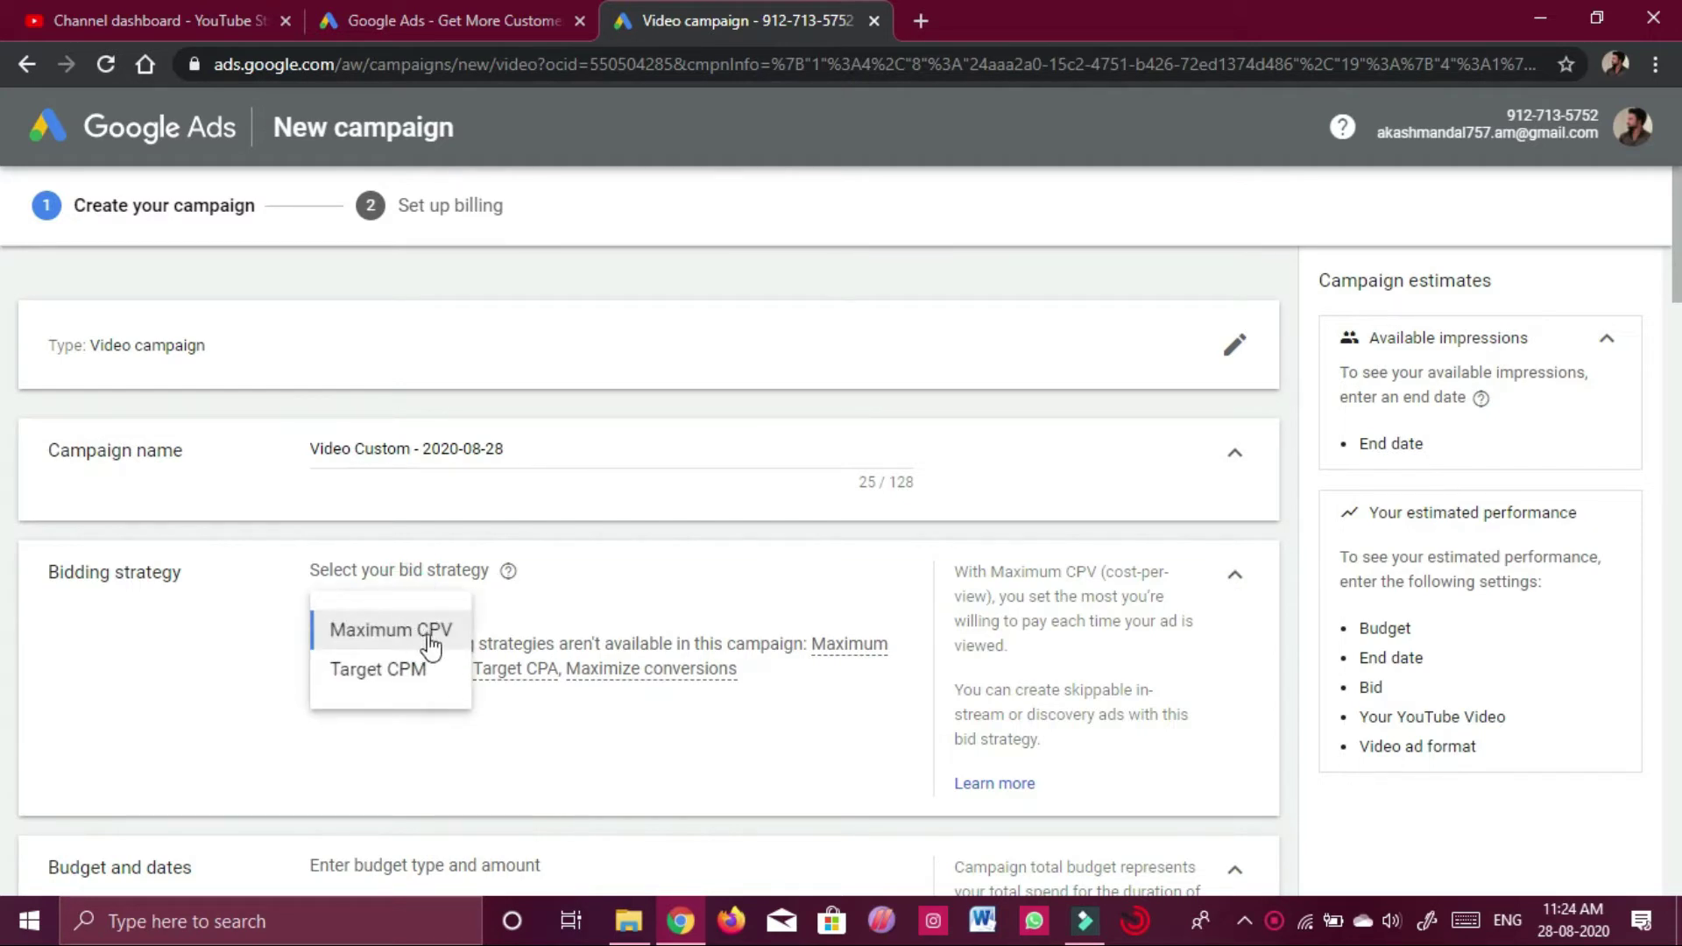
left_click(450, 634)
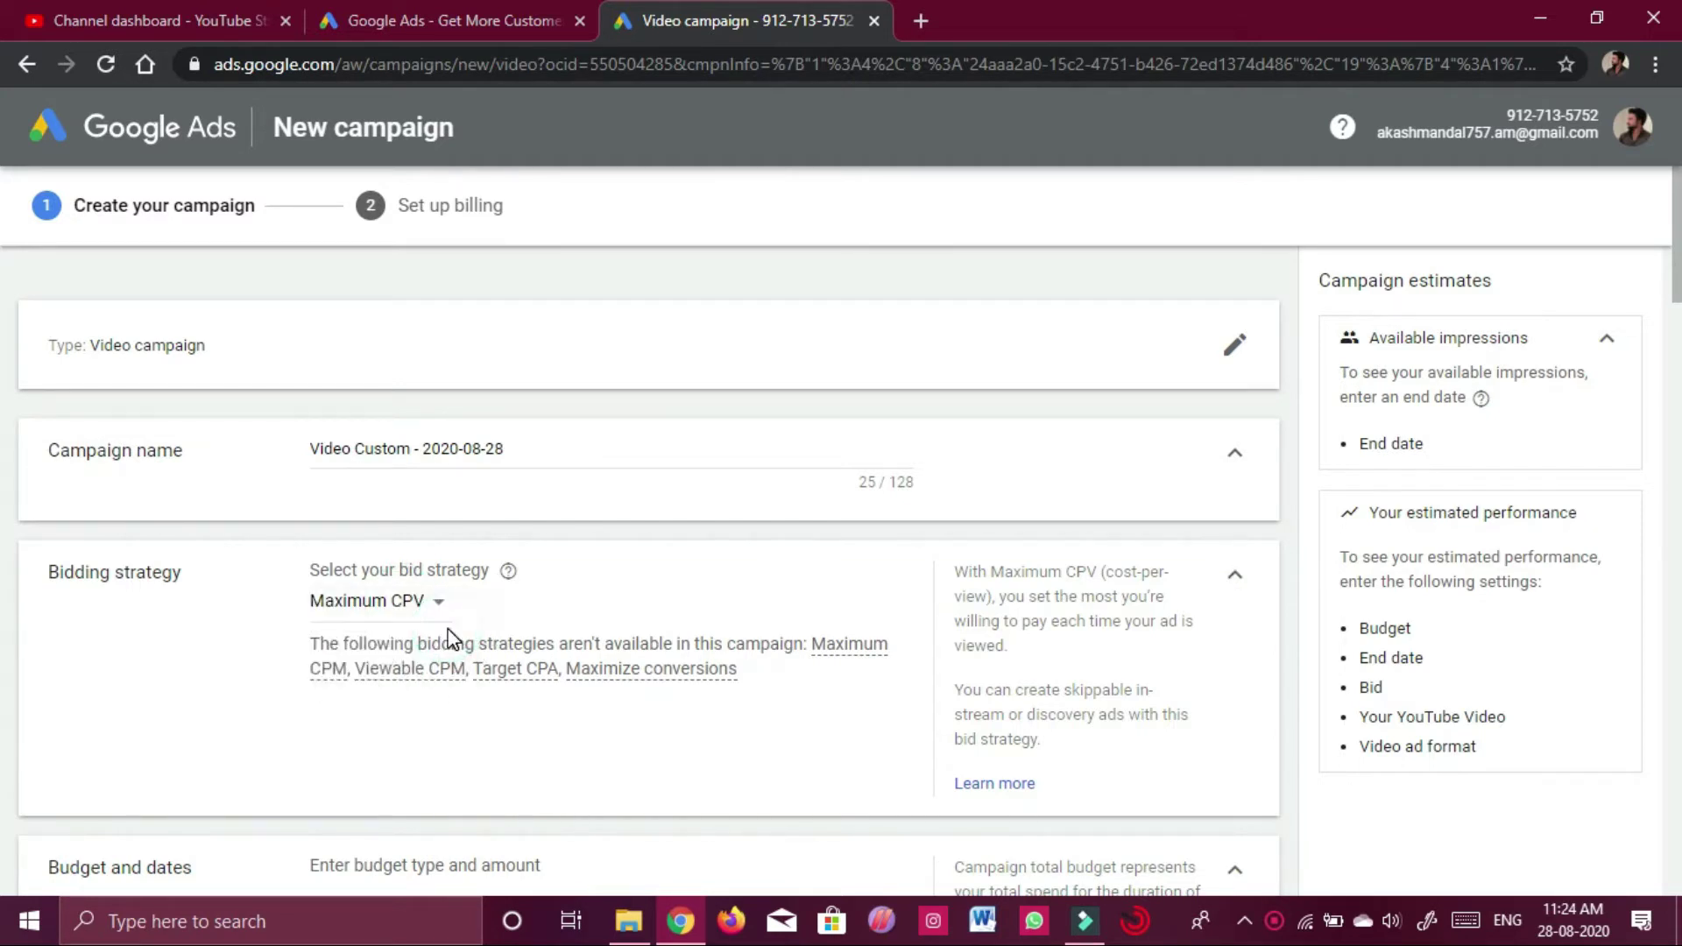
- Change the campaign's budget type to Daily and set the amount to ₹50
scroll(691, 579, "down", 4)
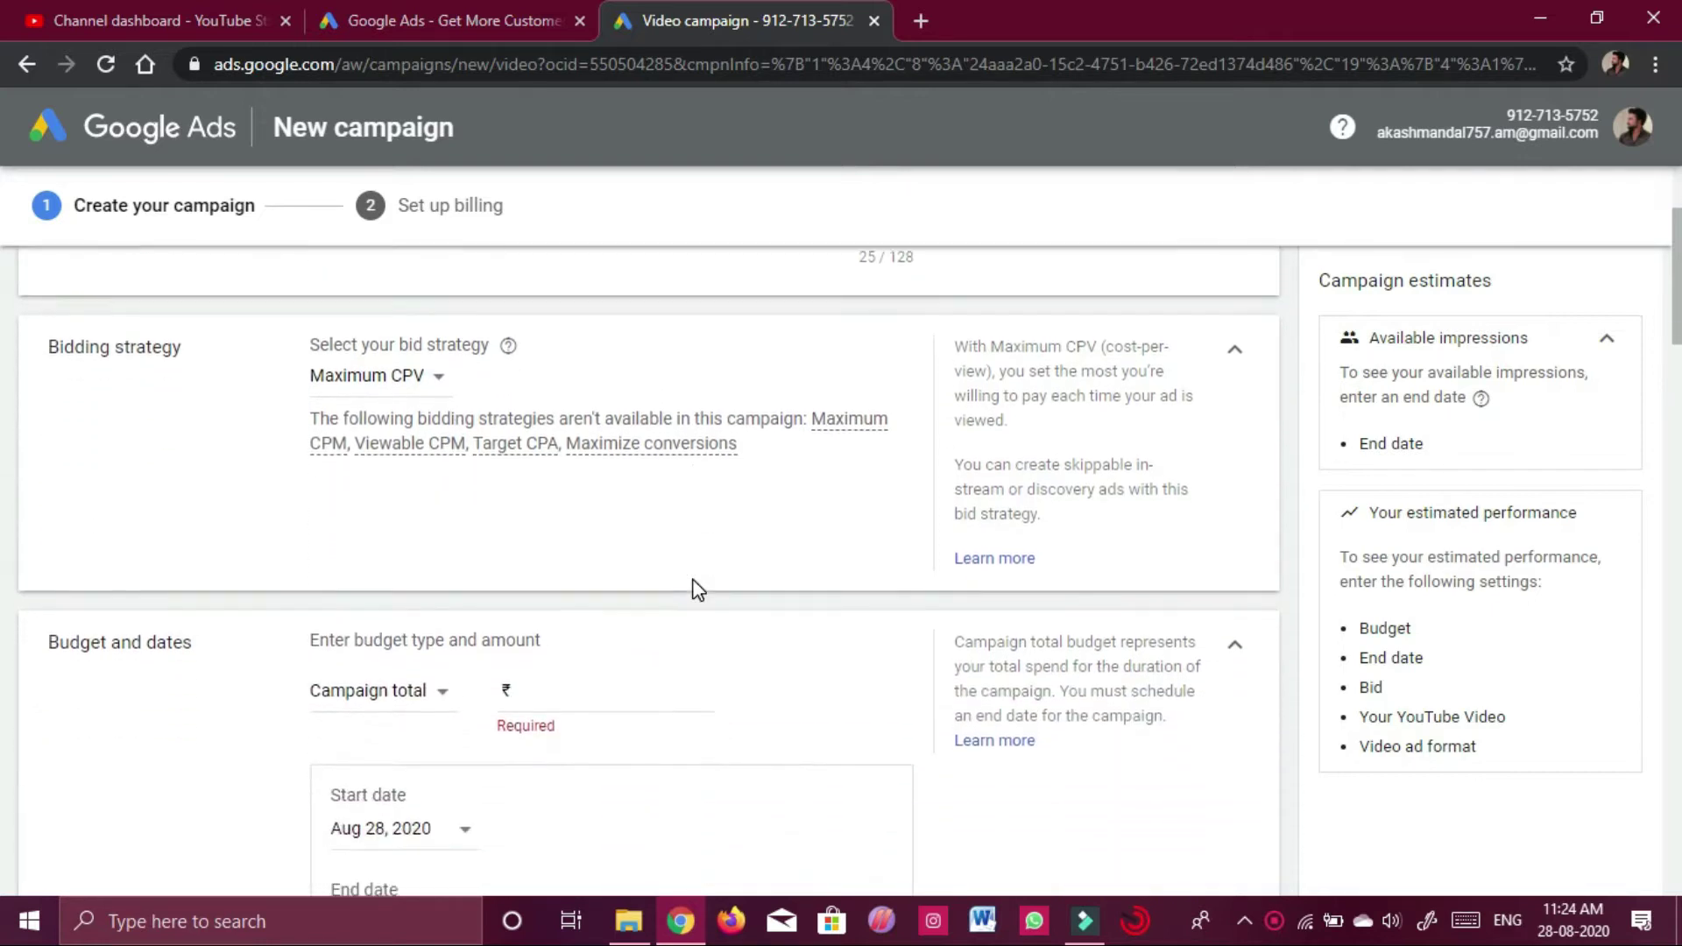
left_click(364, 538)
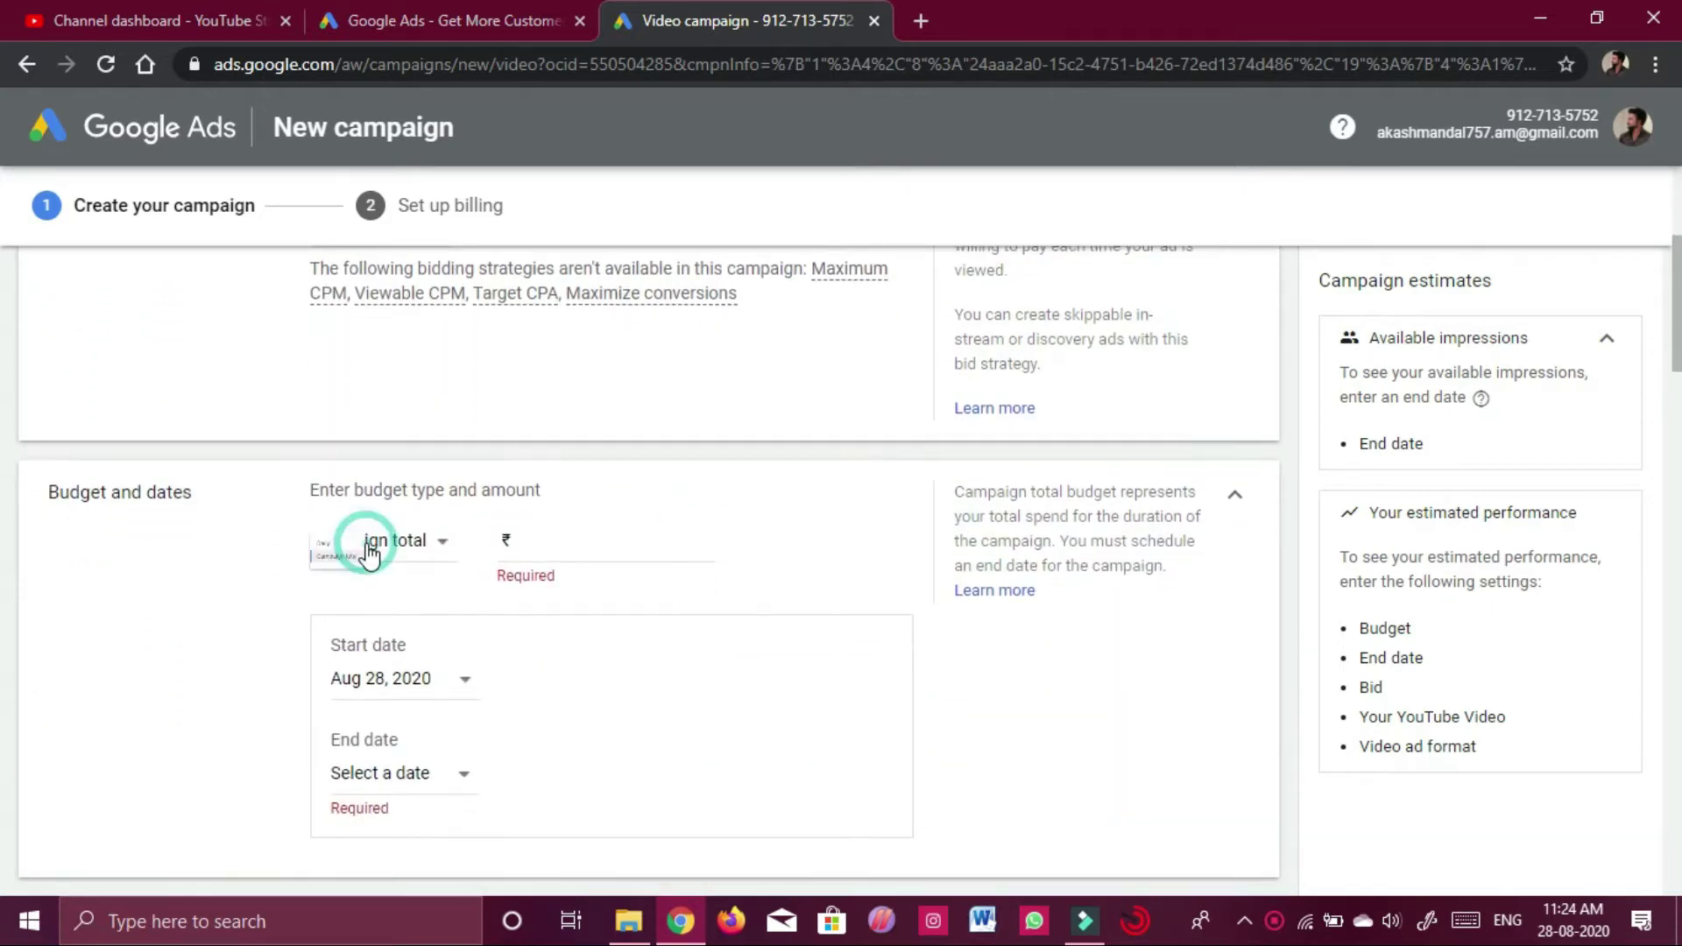
left_click(368, 570)
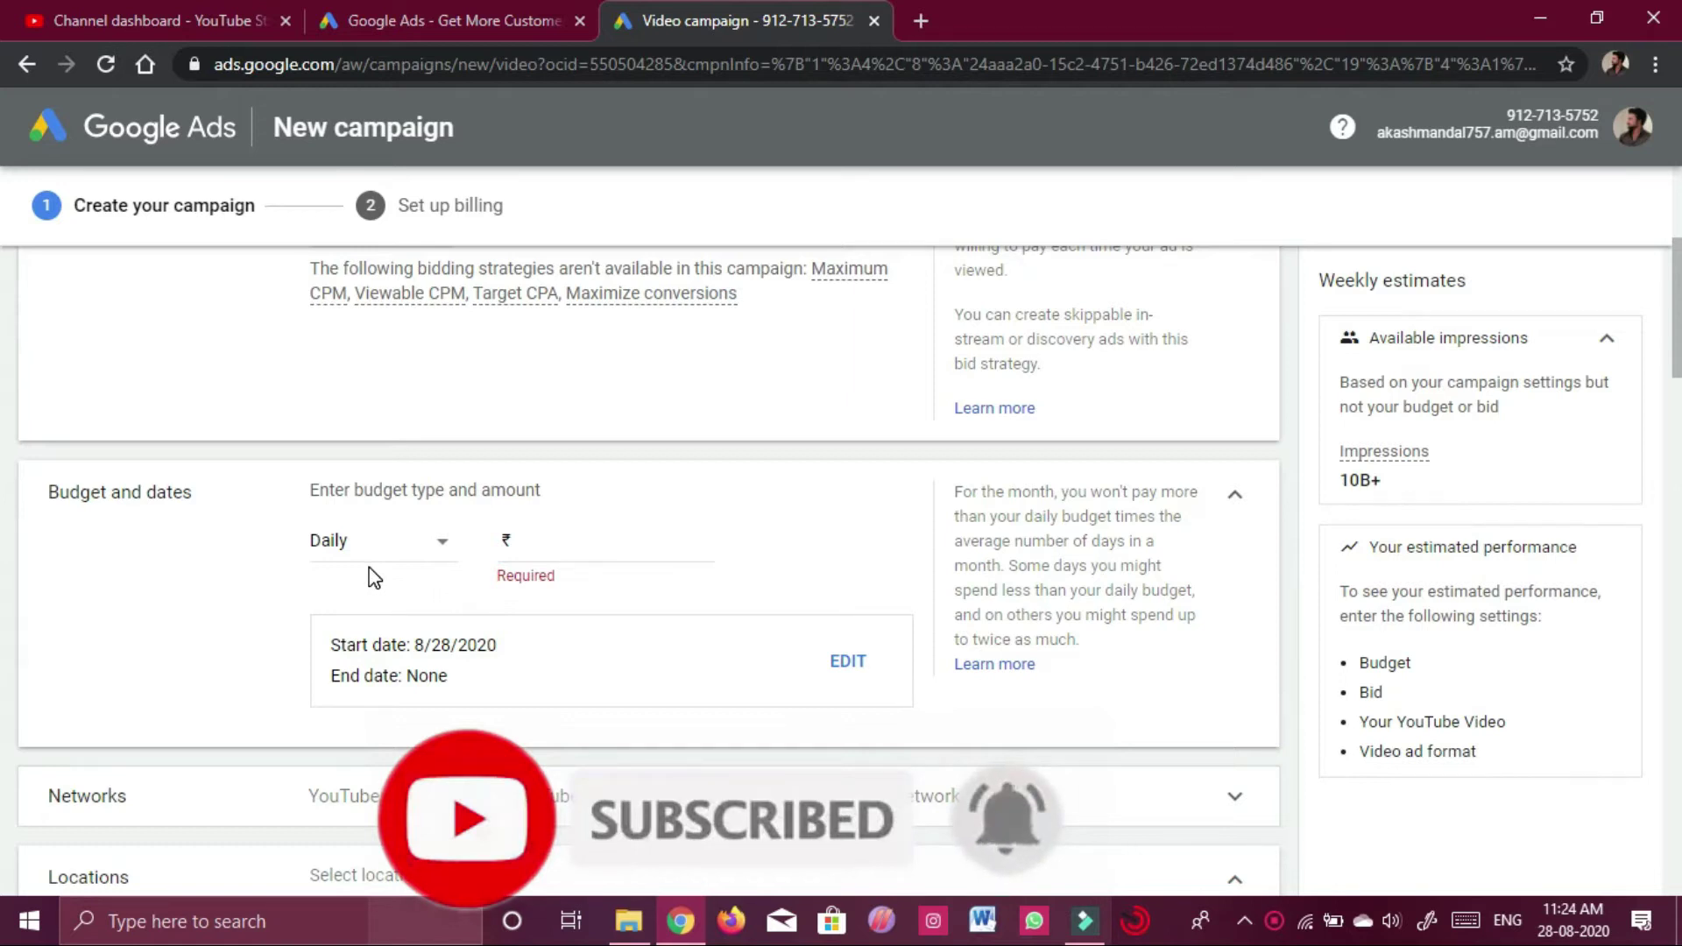
left_click(521, 544)
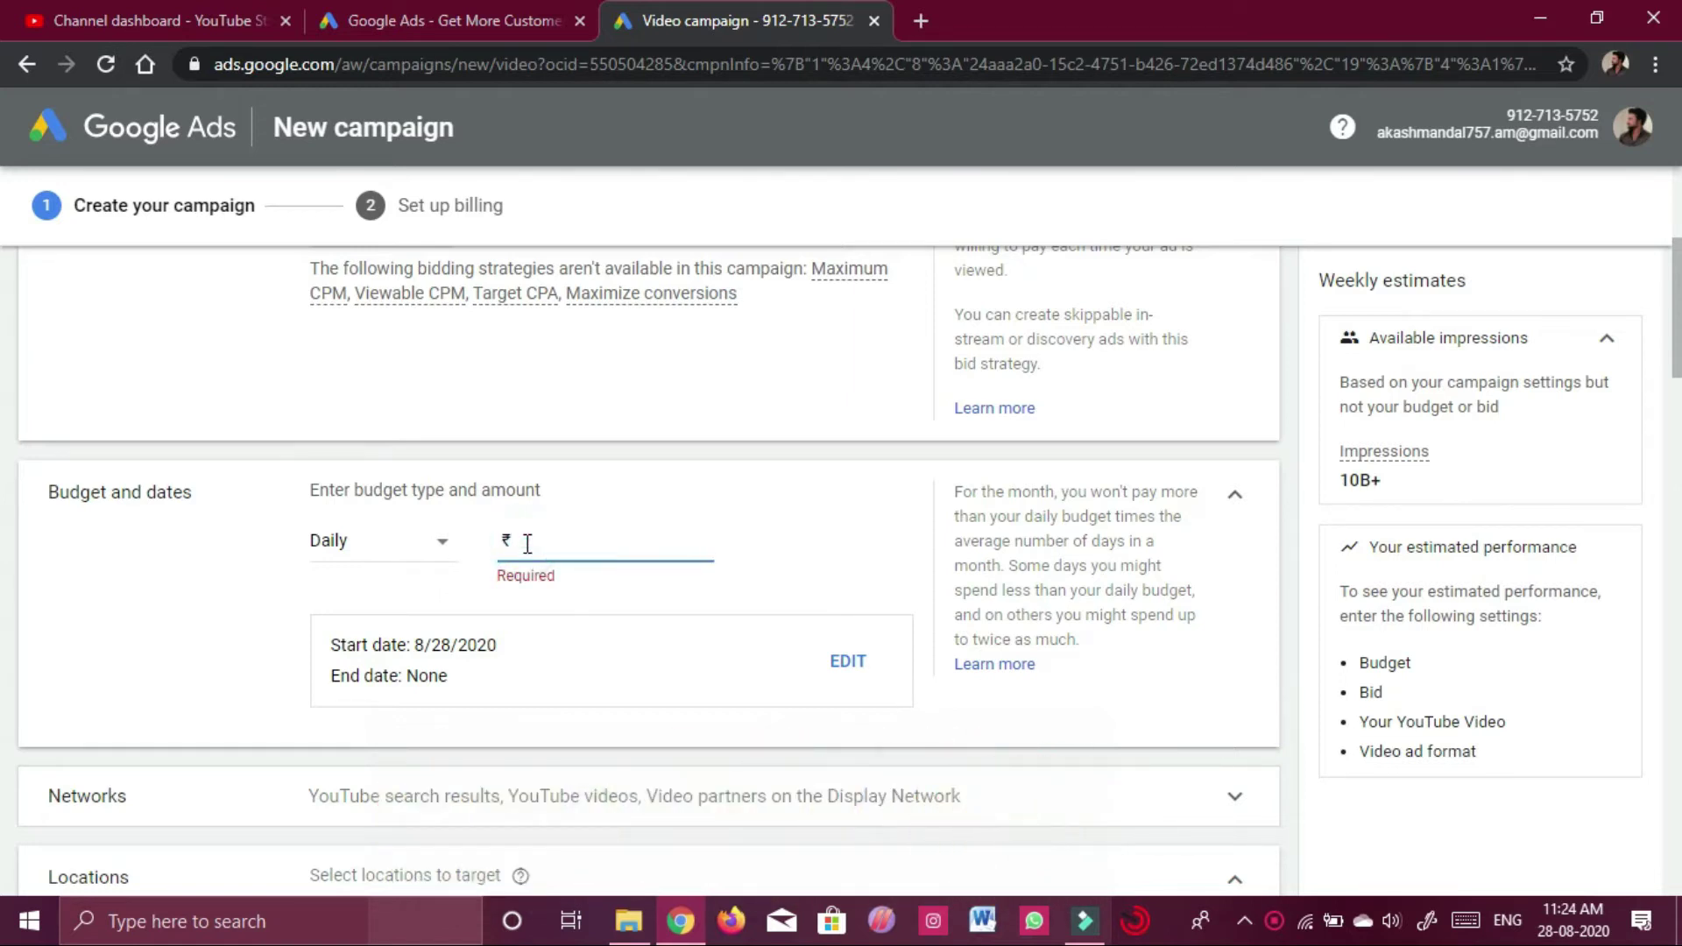
type("50")
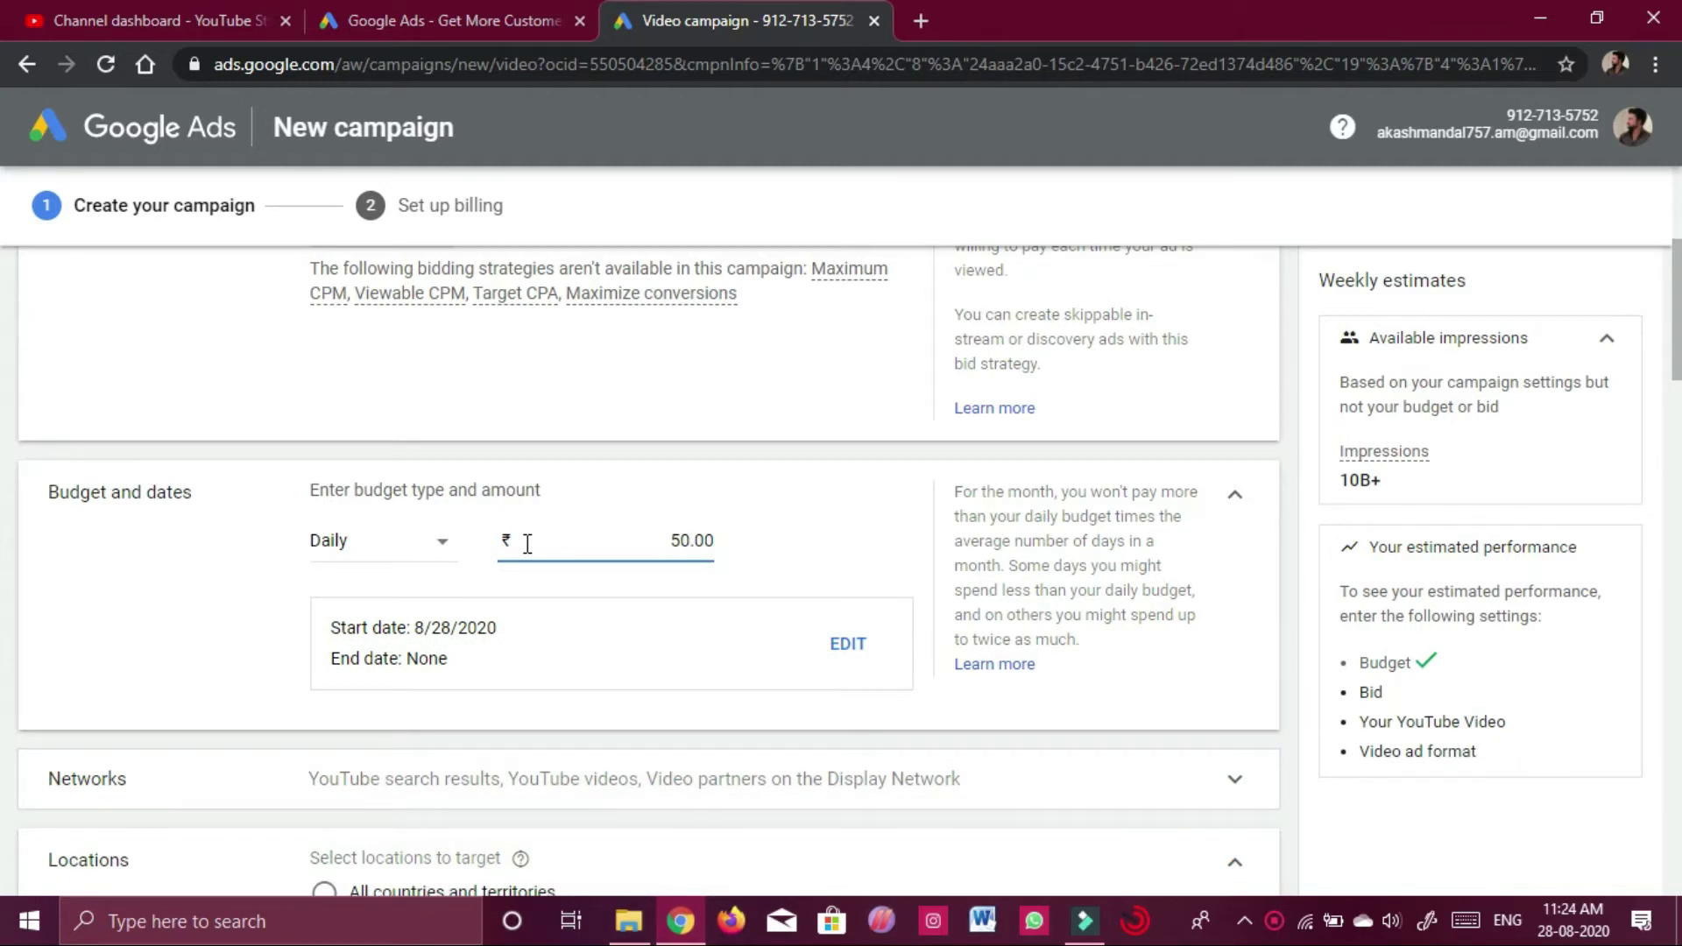
- Exclude video partners on the Display Network from the campaign's networks
scroll(527, 544, "down", 3)
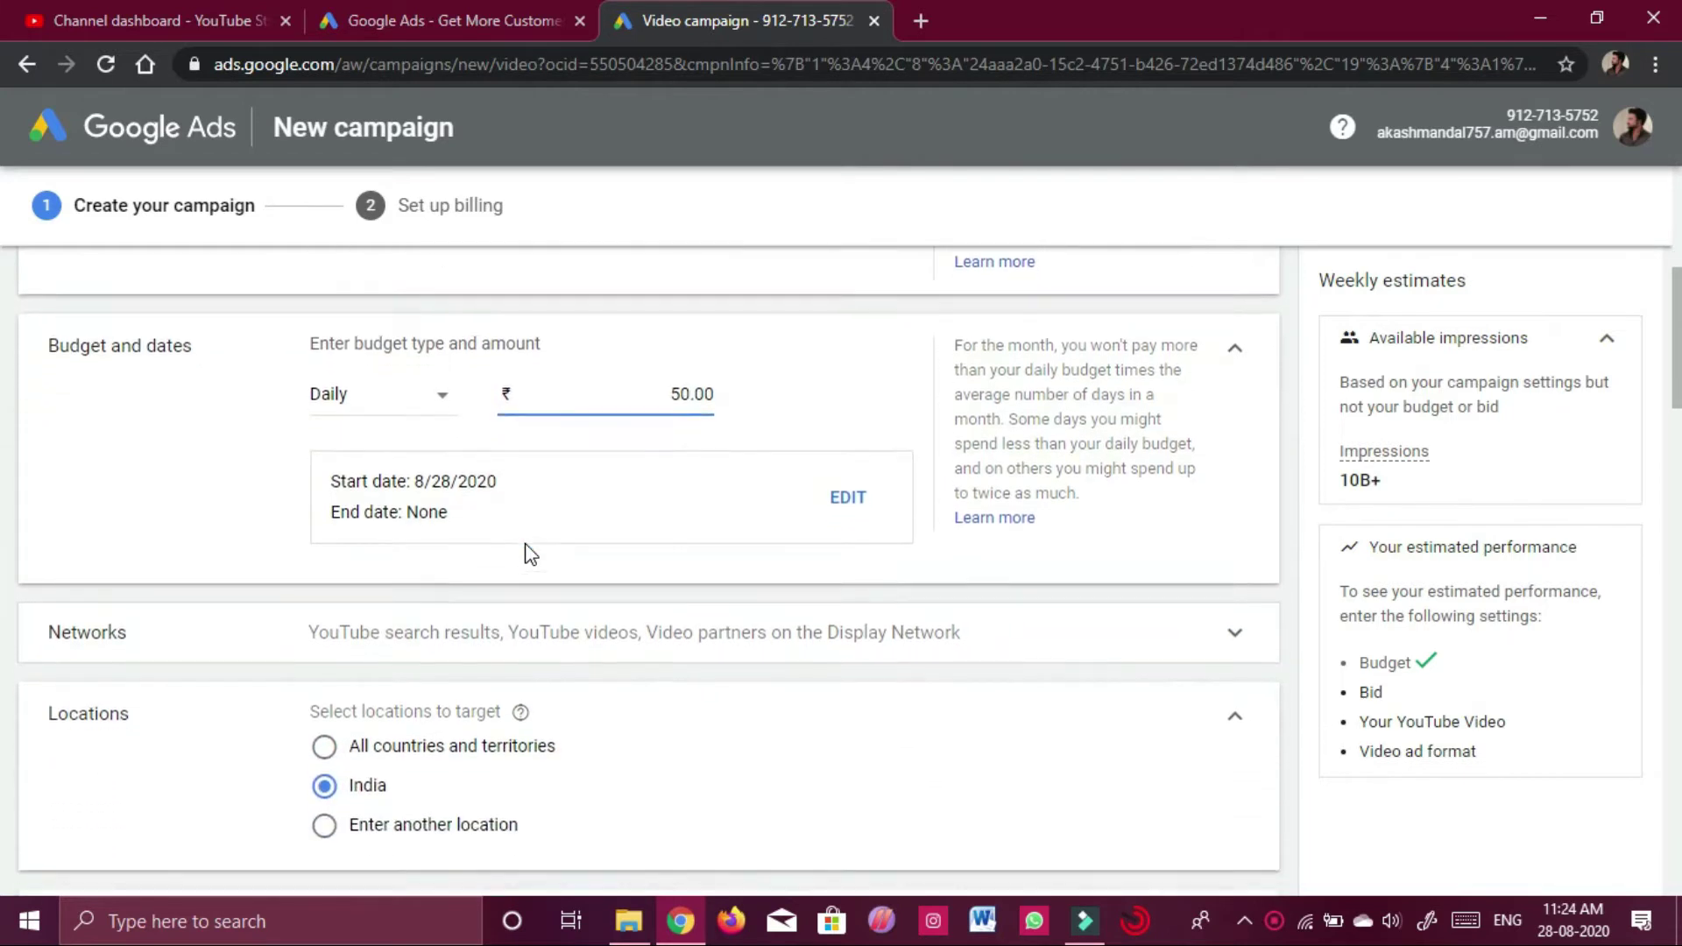
scroll(529, 535, "down", 1)
left_click(530, 470)
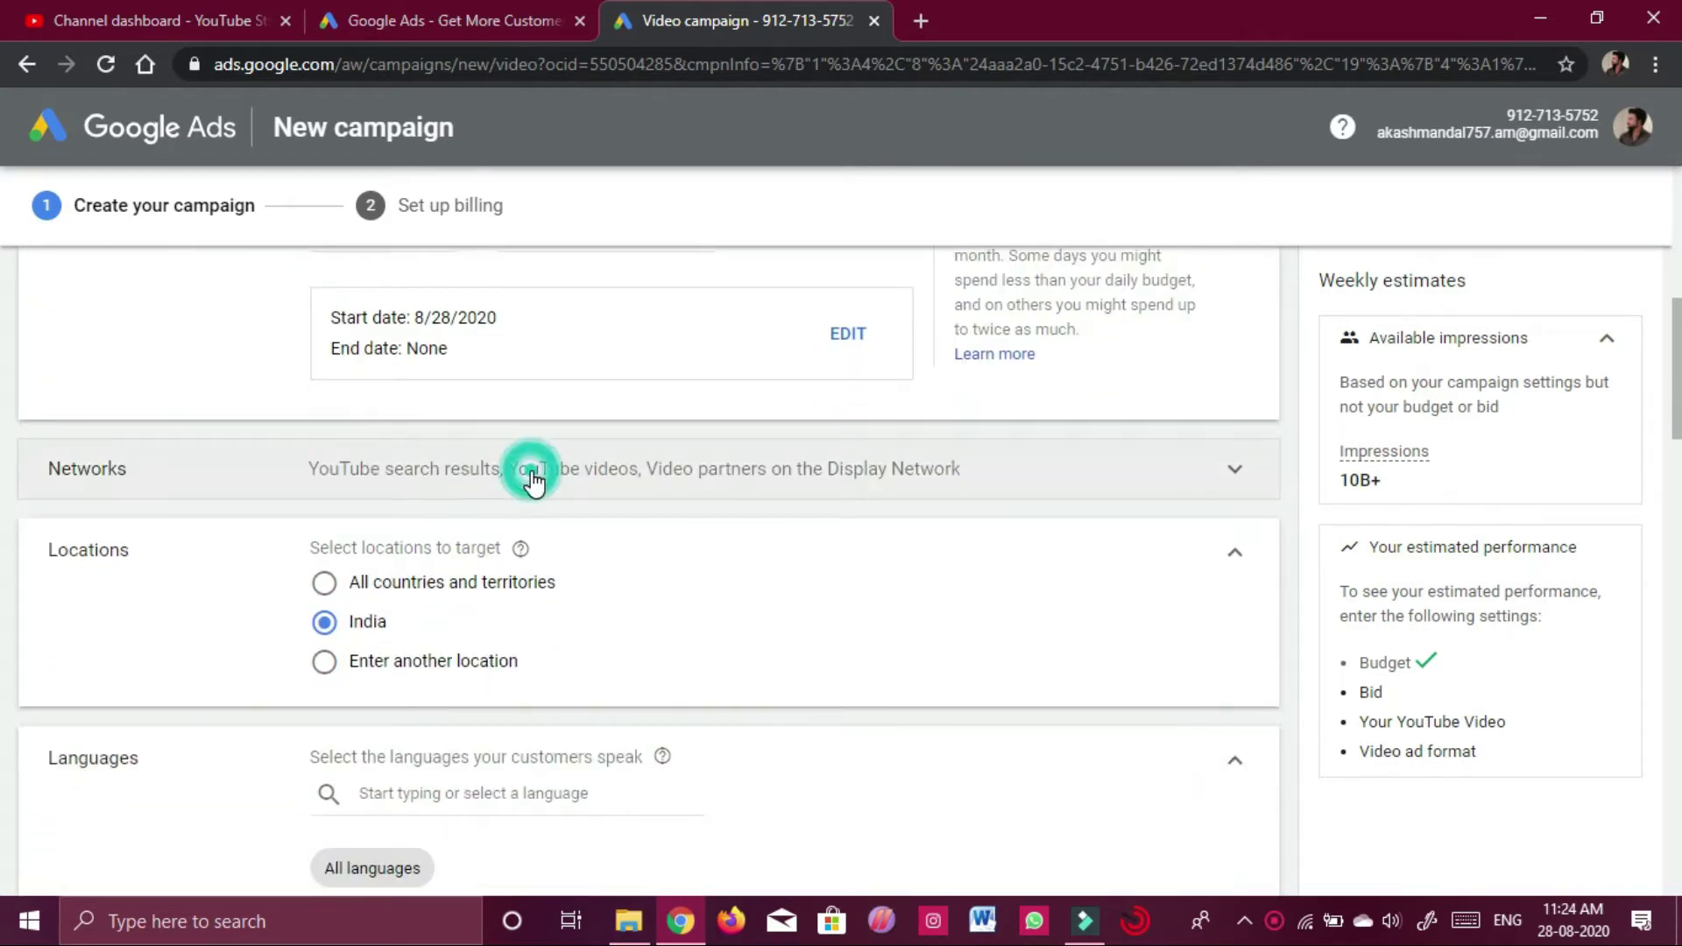
scroll(612, 488, "down", 1)
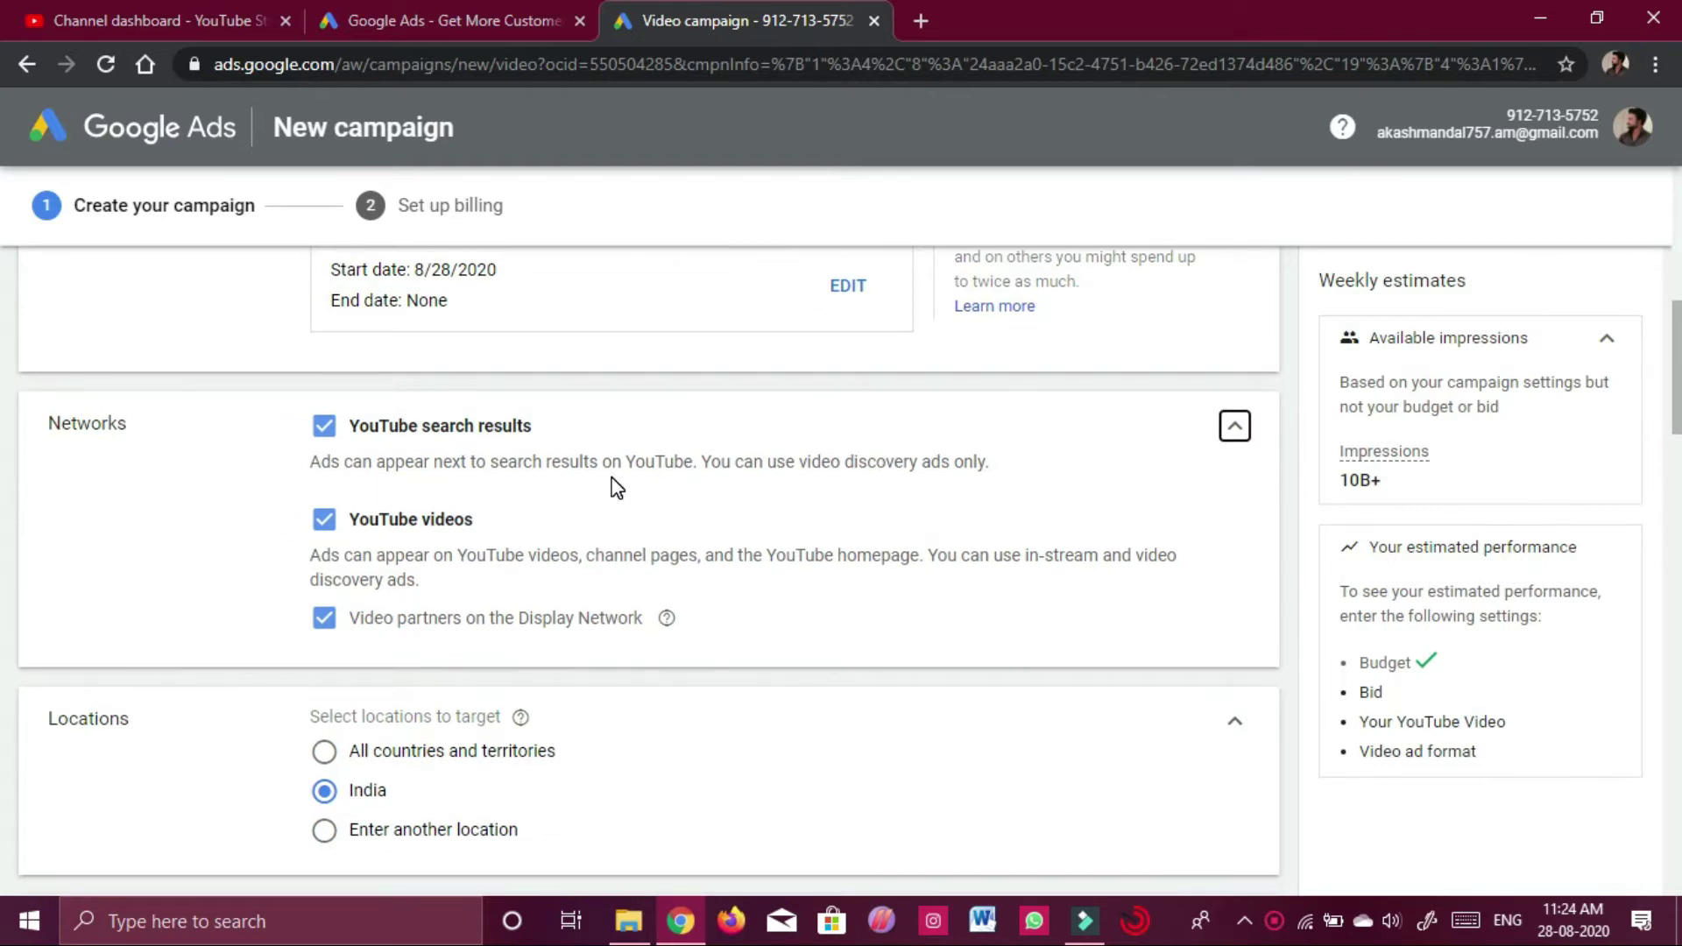
left_click(330, 623)
scroll(596, 577, "down", 1)
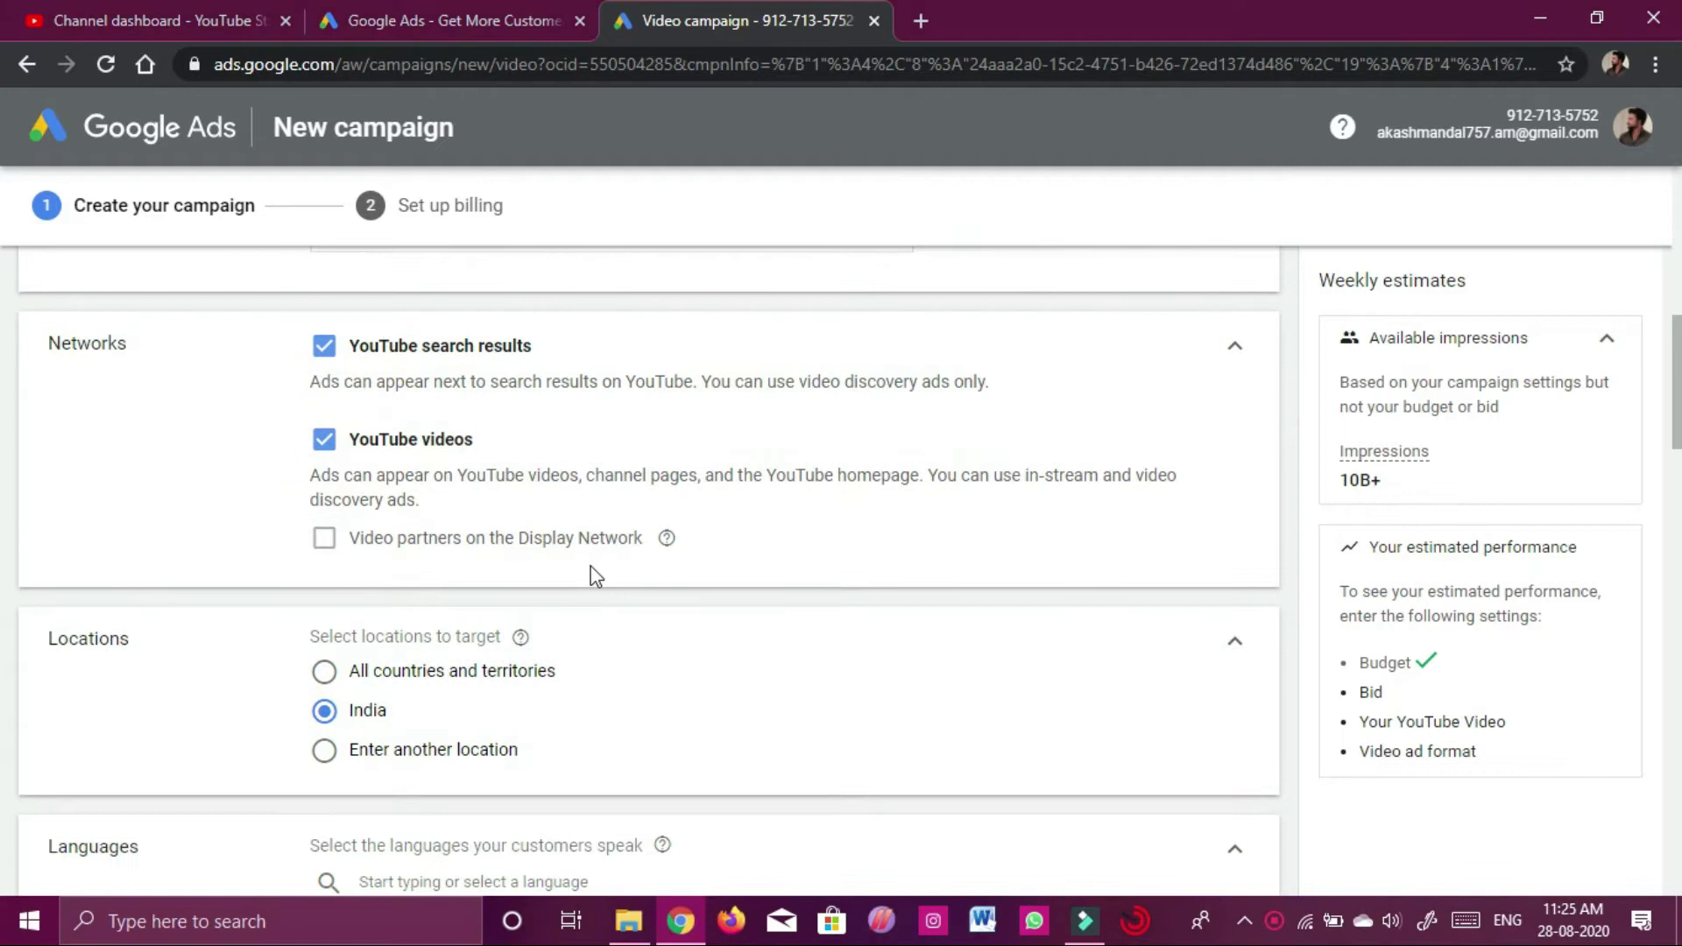
- Find Hindi in the campaign's language settings and select it as the customers' language
scroll(596, 576, "down", 2)
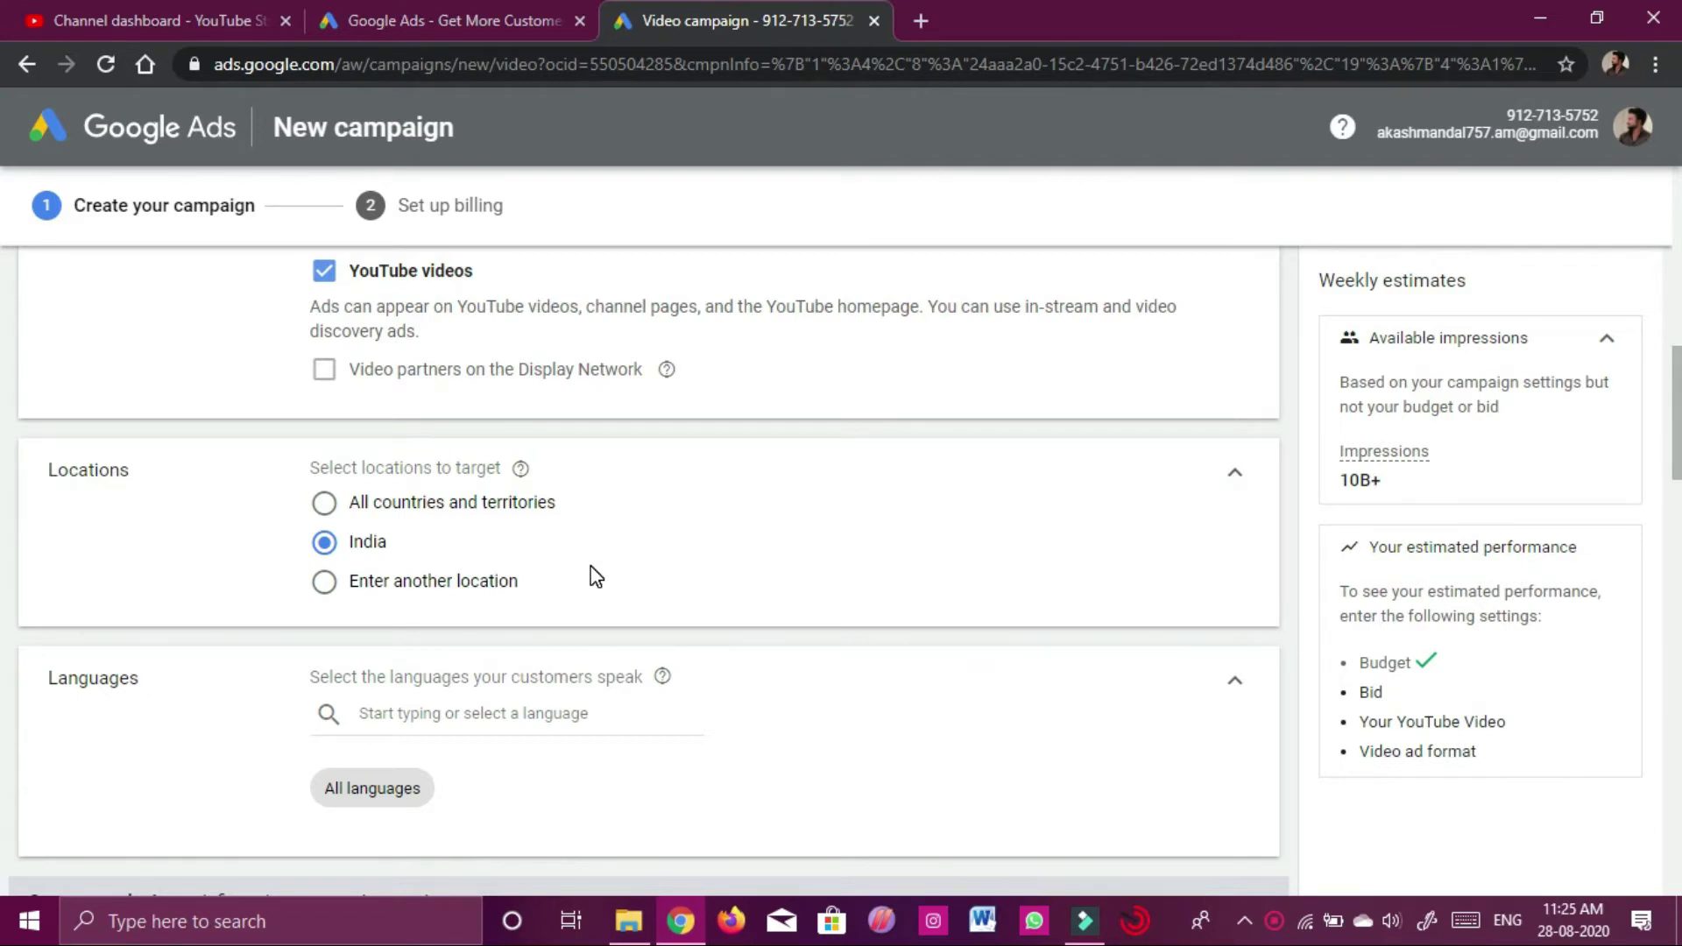
scroll(596, 576, "down", 2)
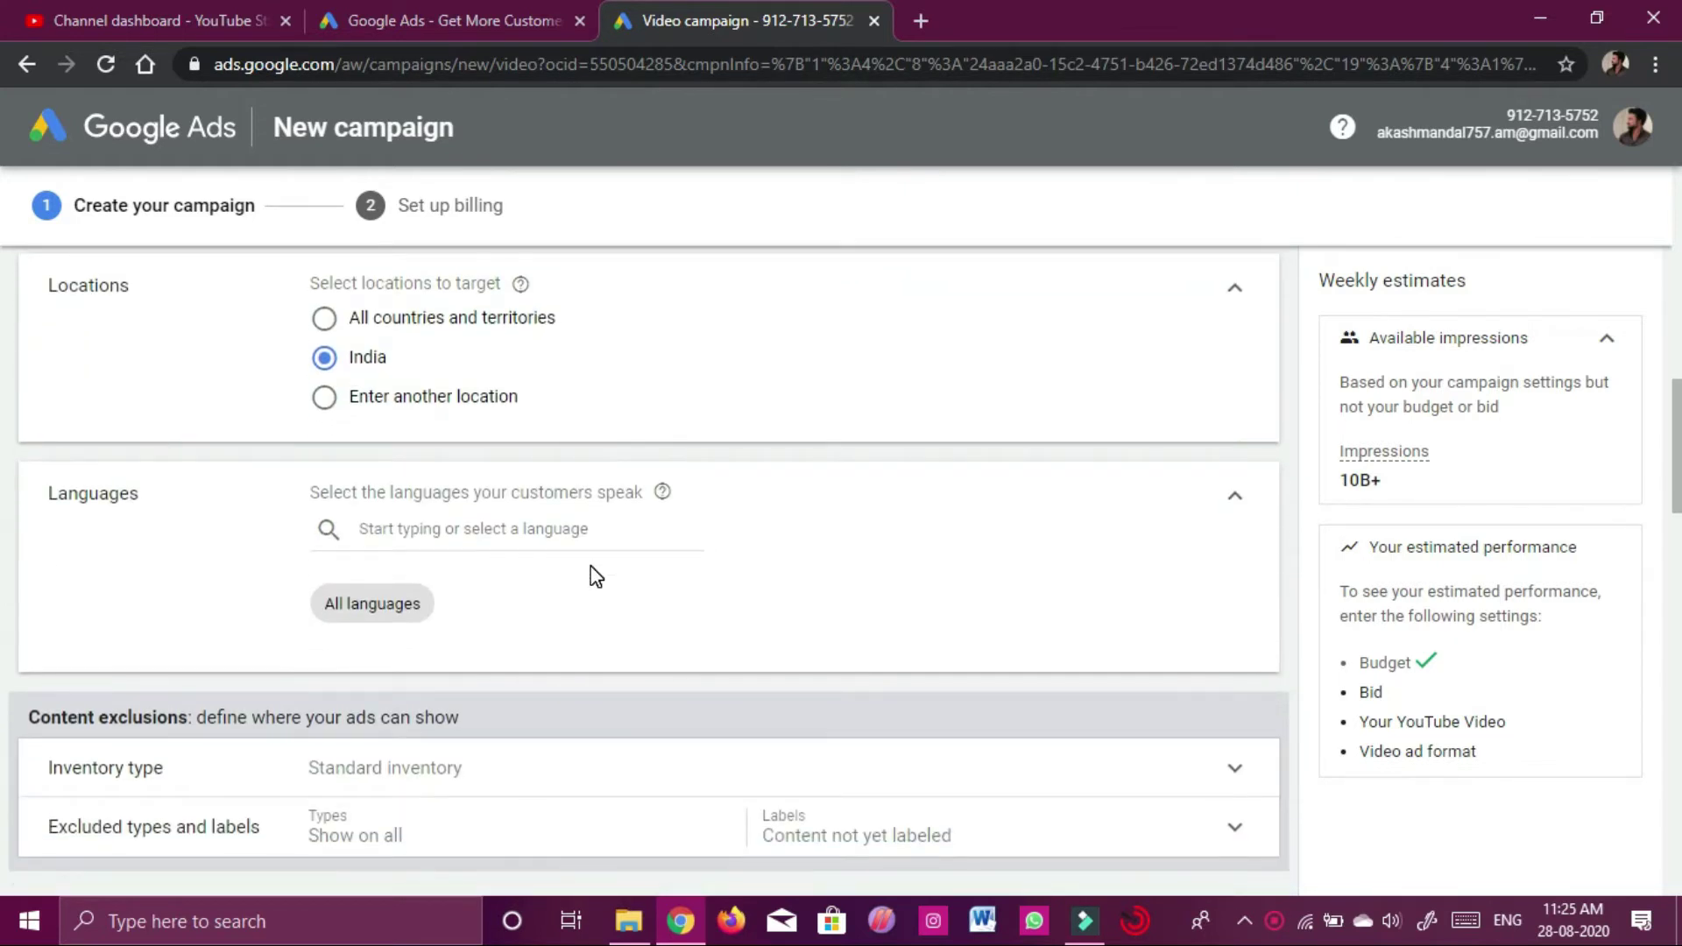
left_click(503, 527)
type("Hi")
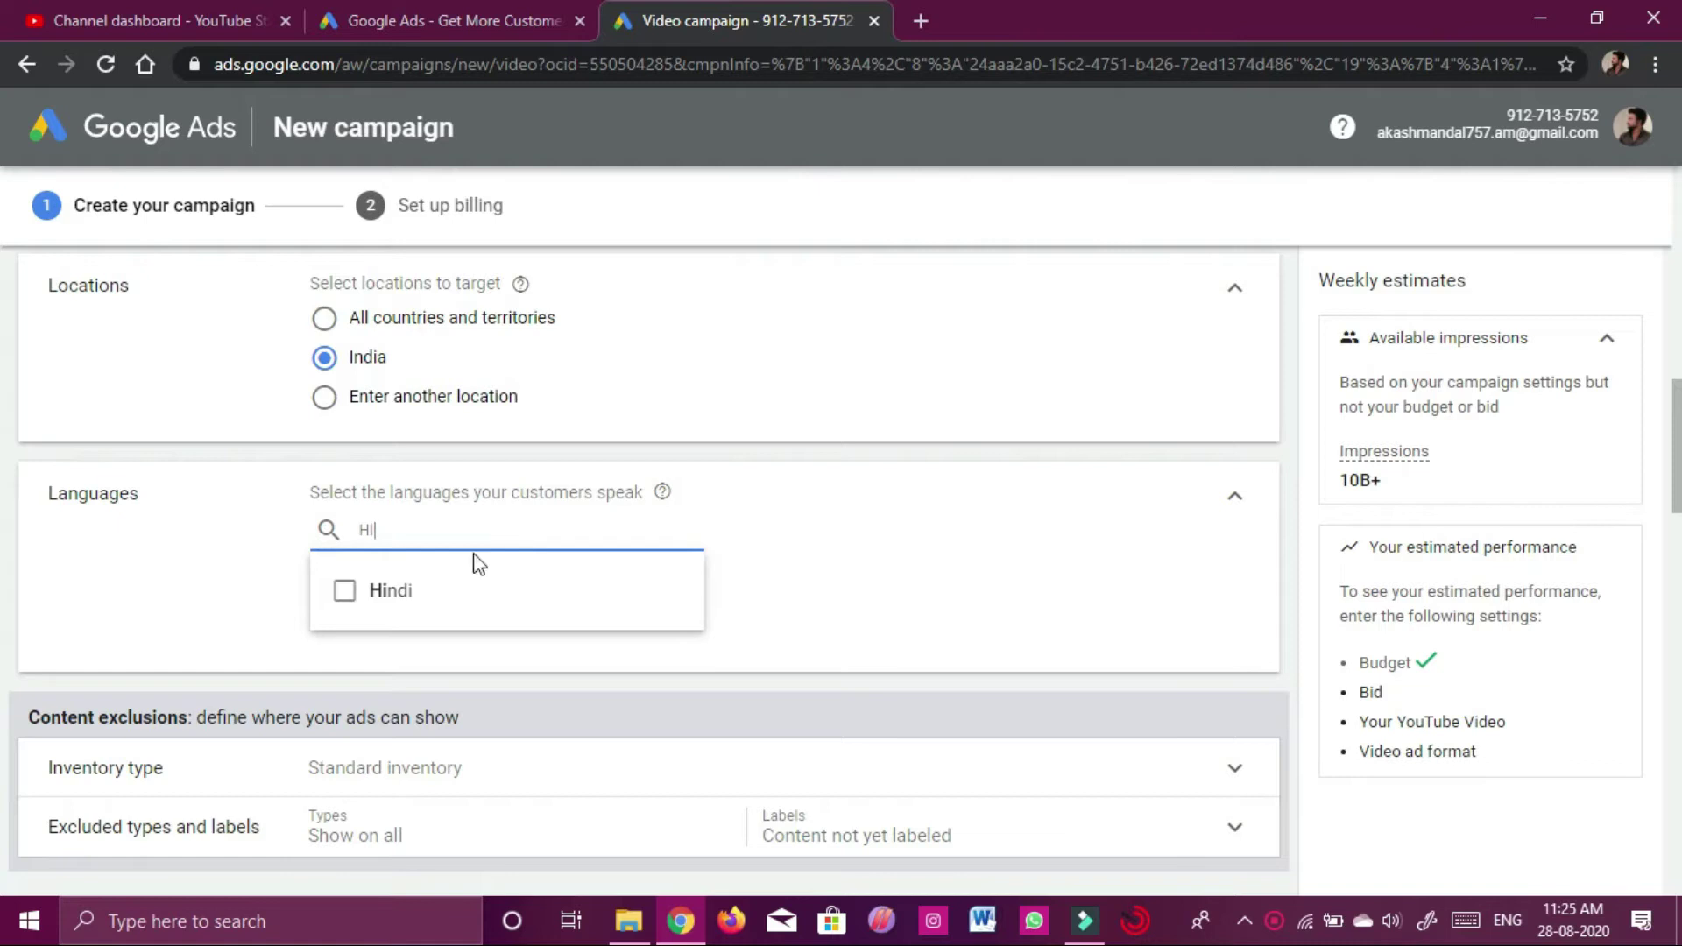
left_click(437, 593)
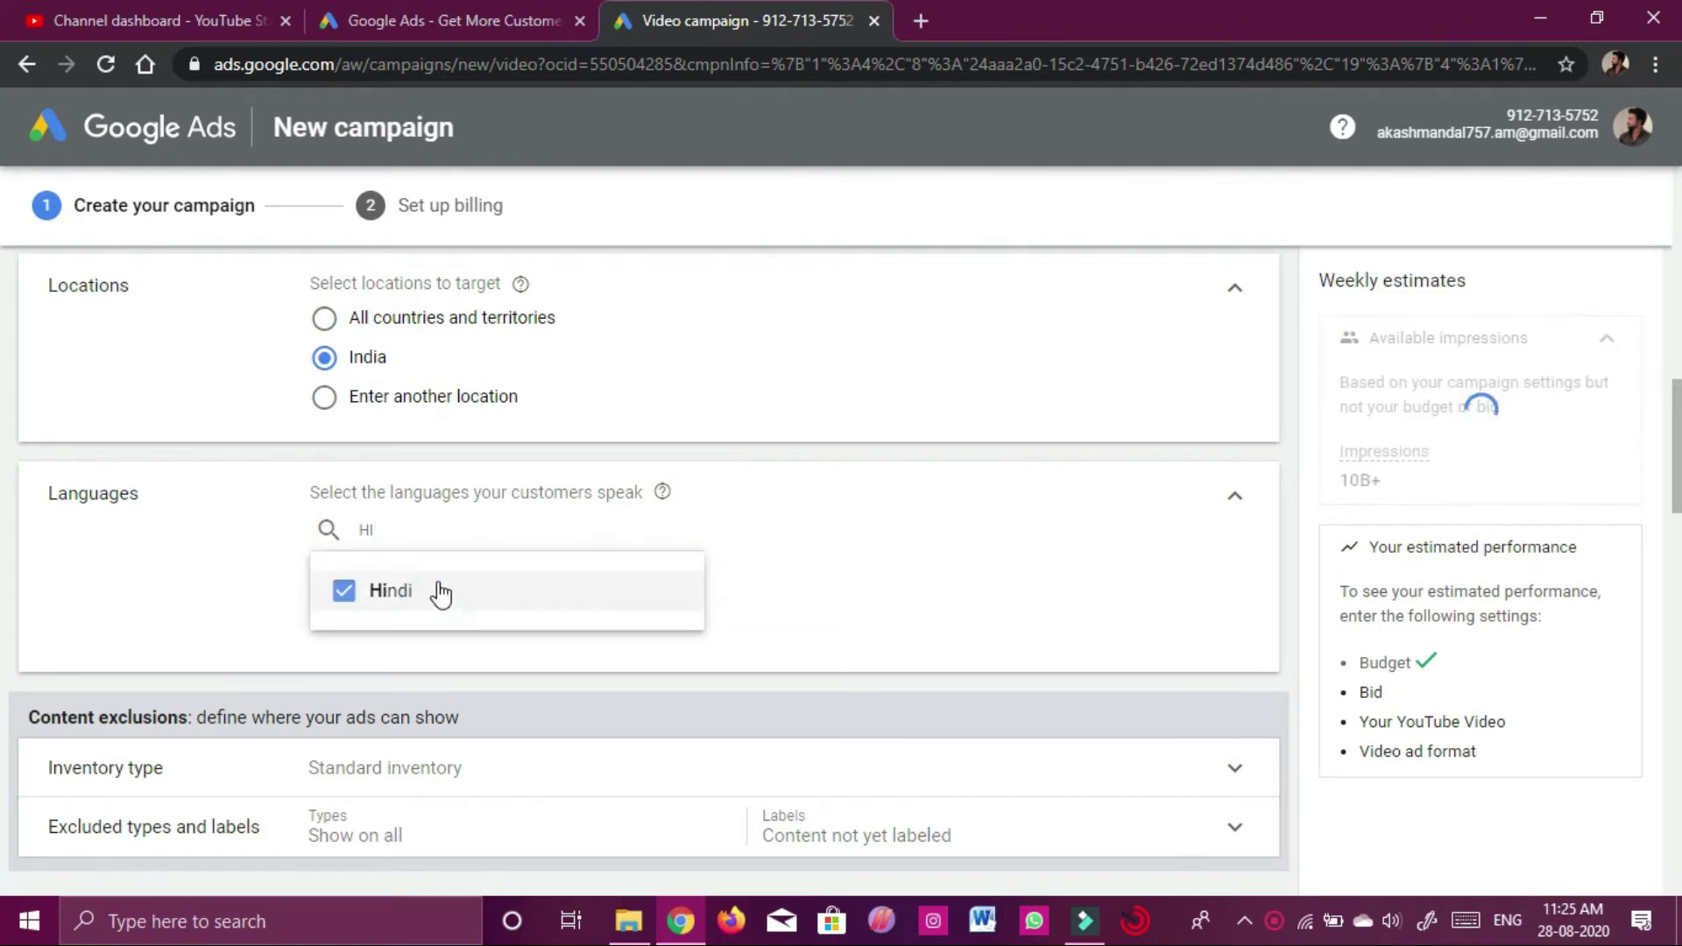
- Find Bengali in the campaign's language settings and add it to the customers' languages
left_click(530, 535)
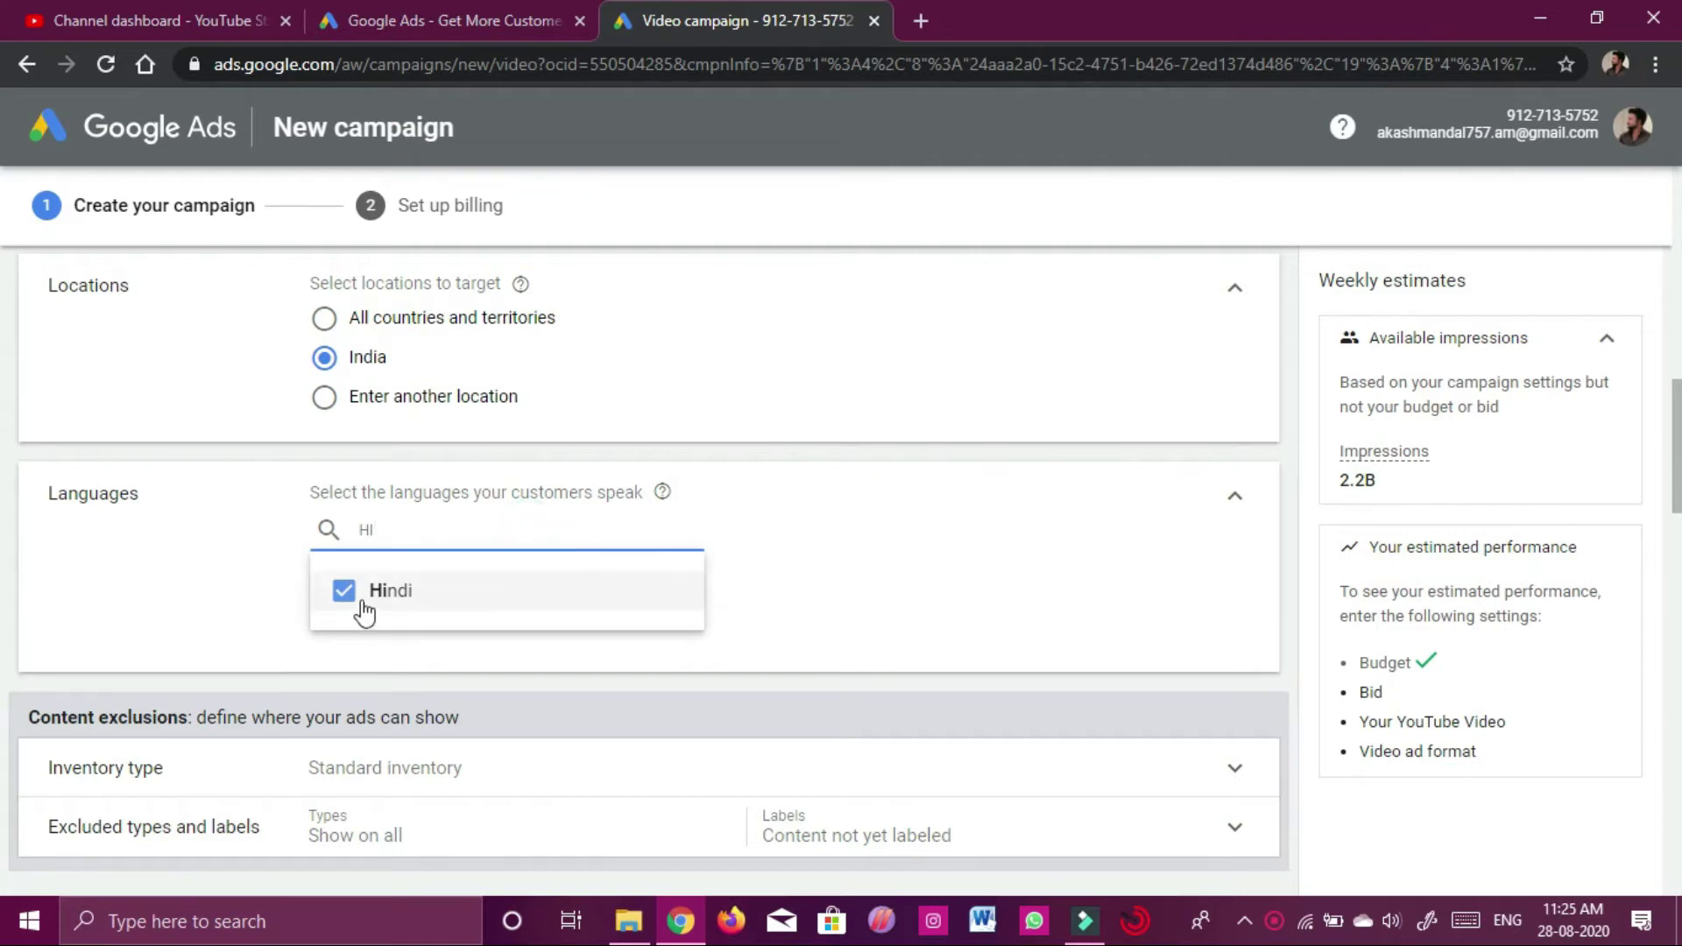
left_click(744, 575)
left_click(471, 538)
key("BackSpace")
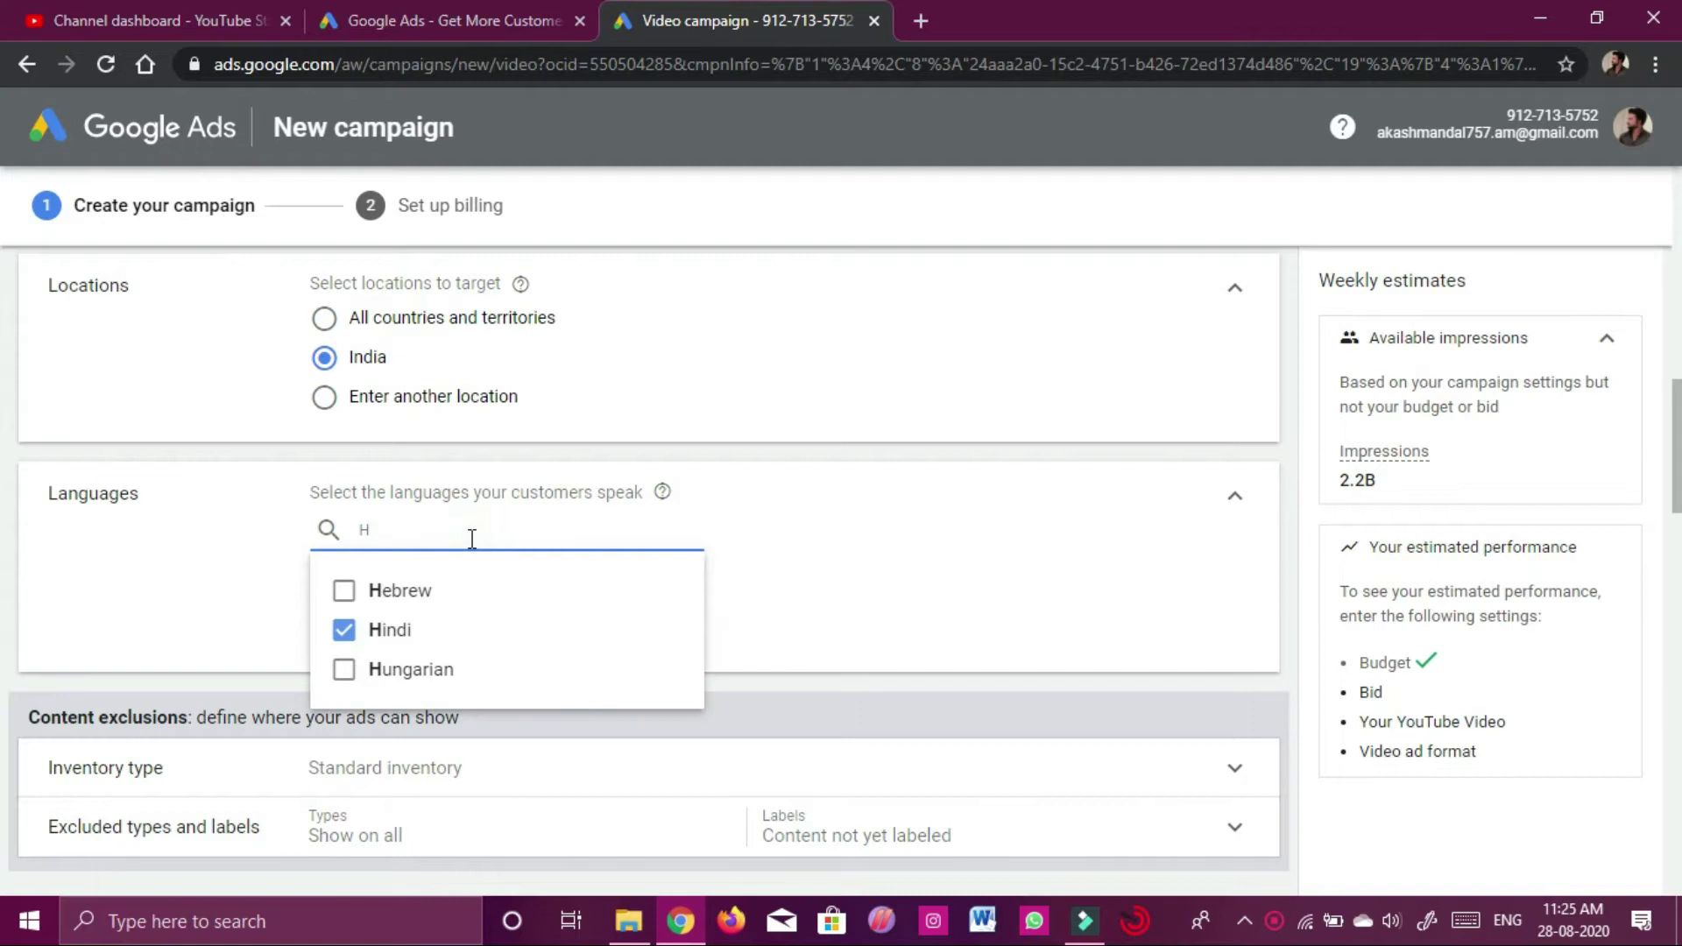
key("BackSpace")
type("BAN")
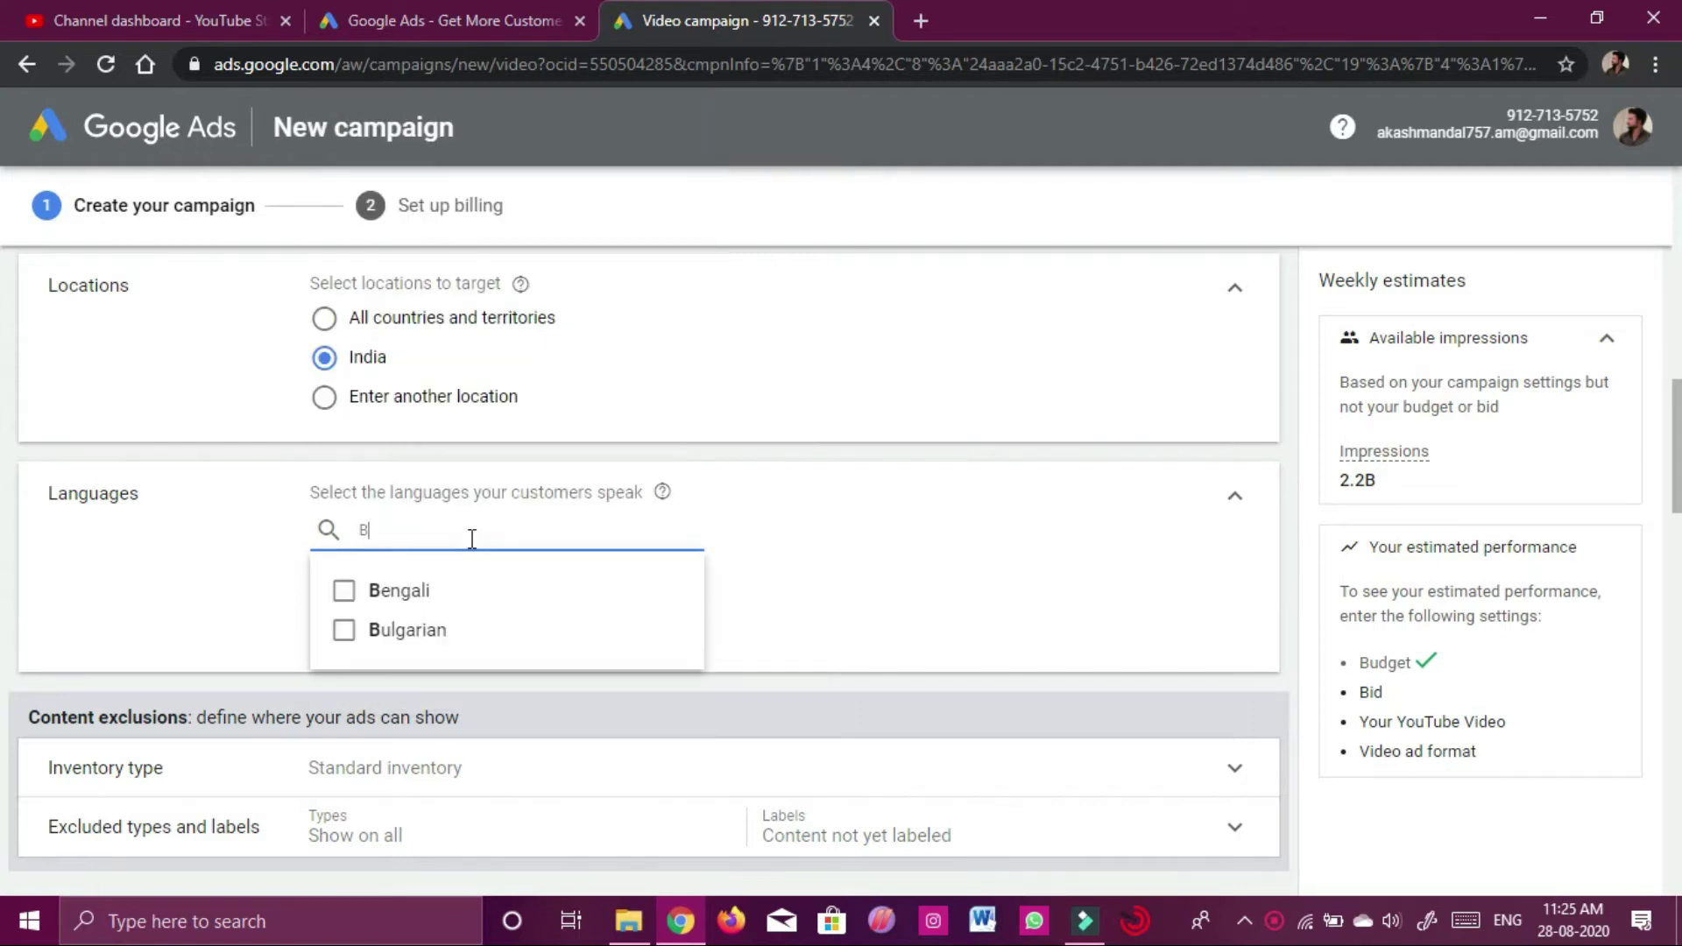
key("BackSpace")
key("BackSpace")
left_click(413, 590)
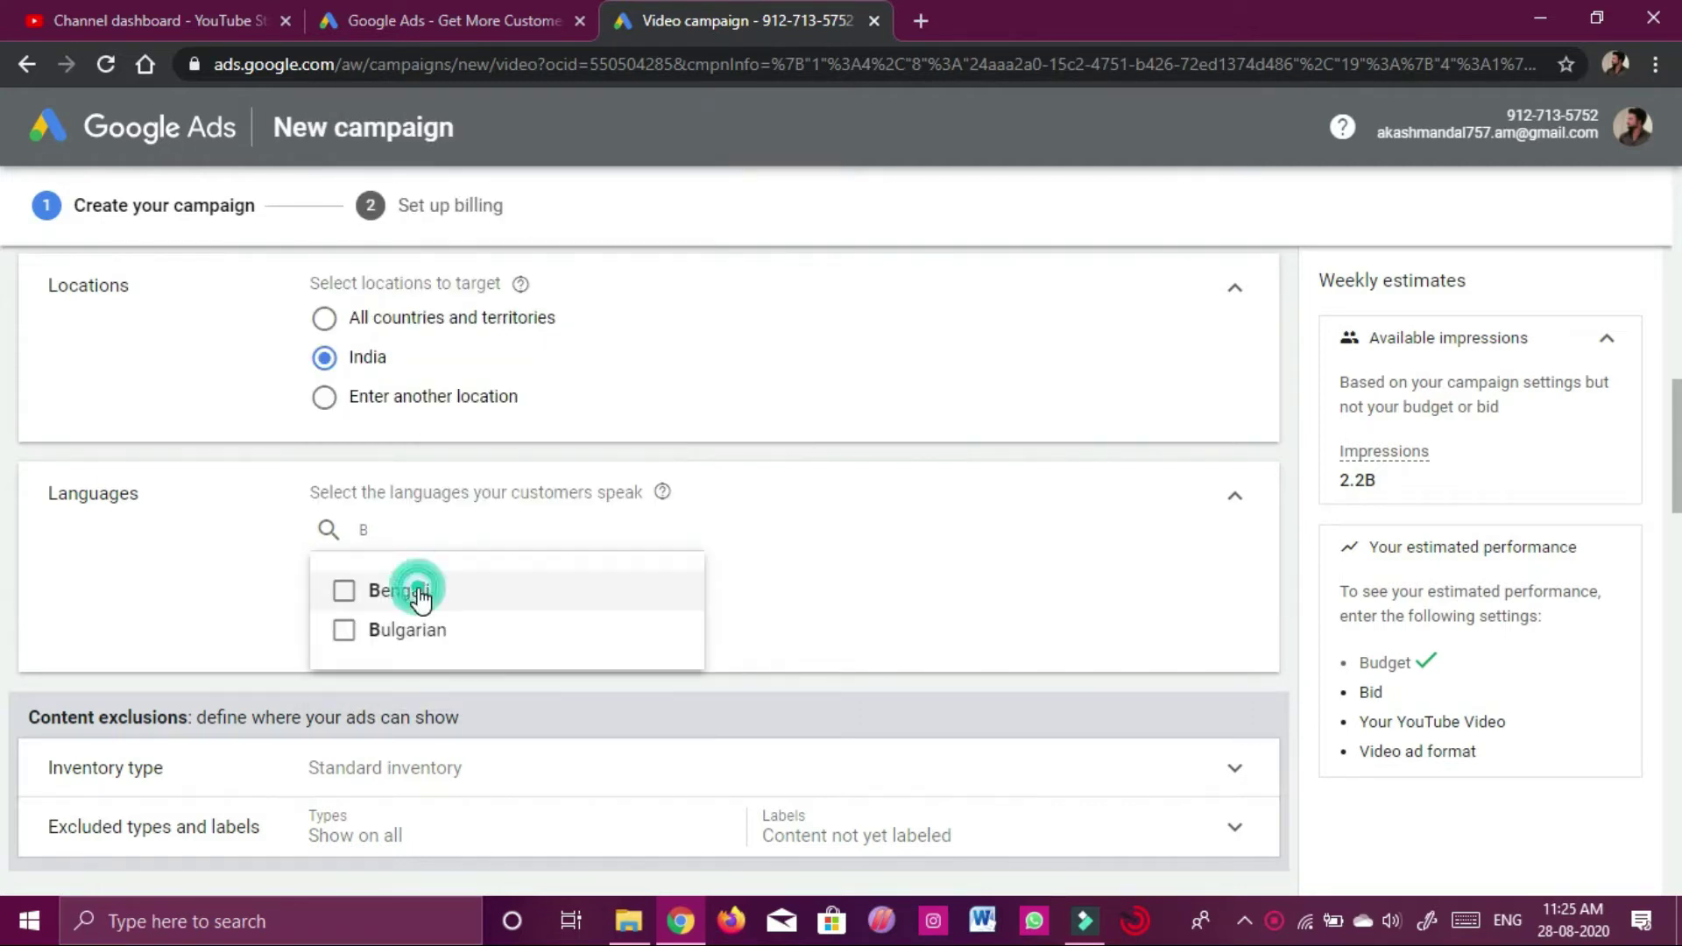
key("BackSpace")
type("OD")
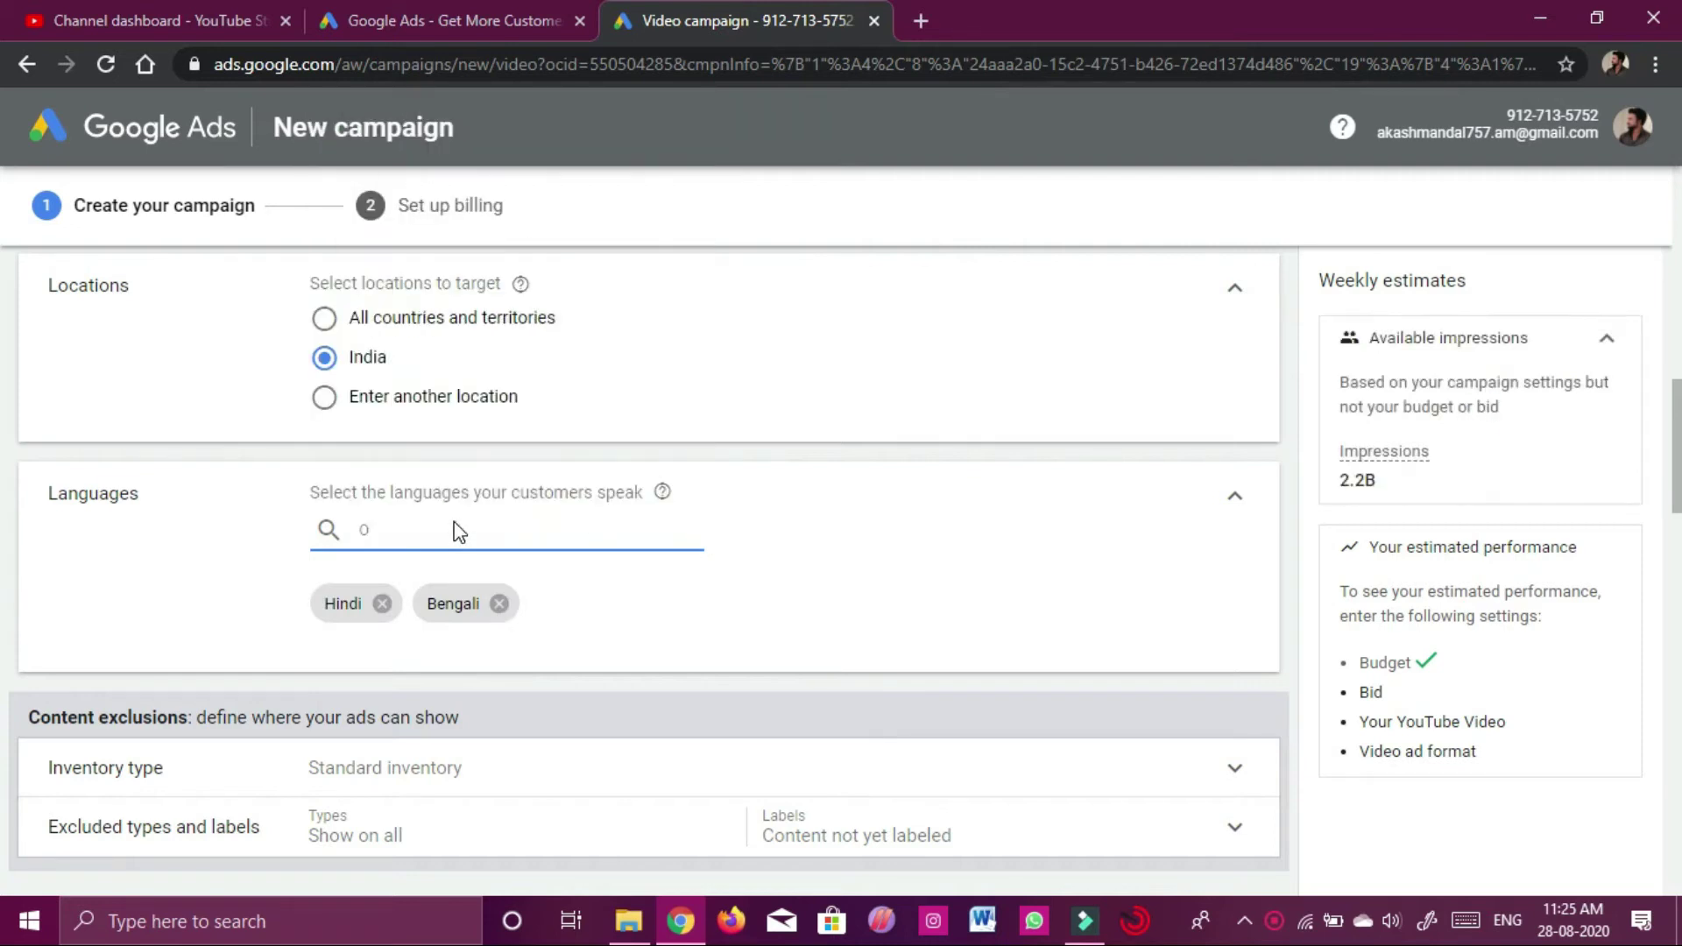
key("BackSpace")
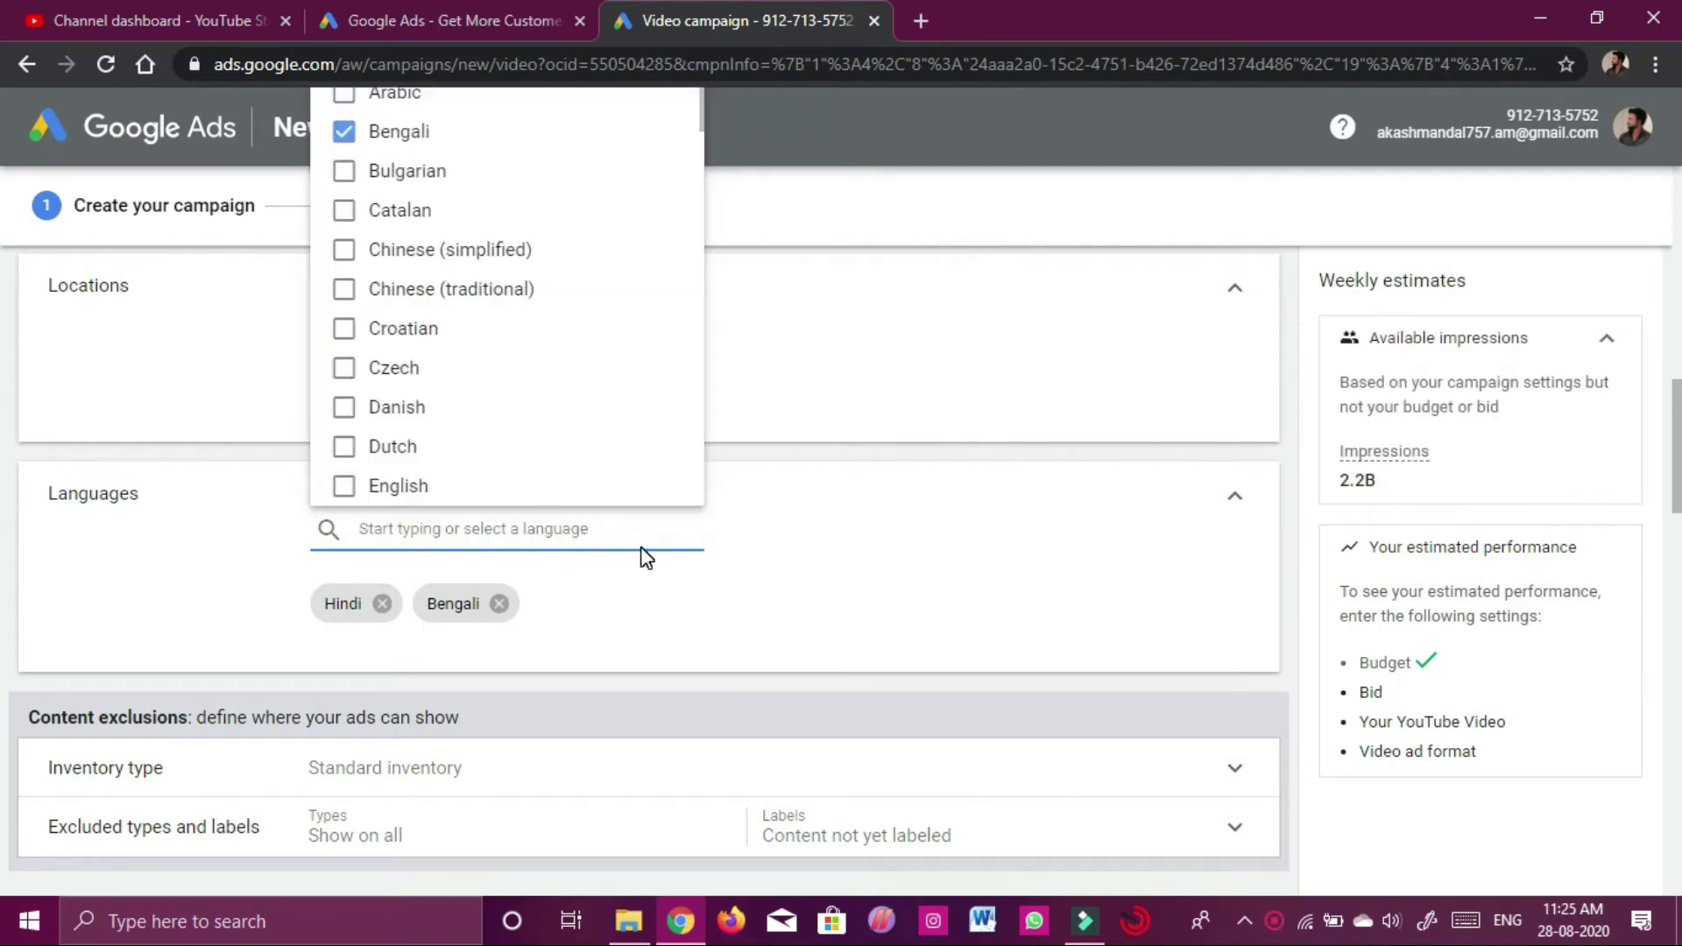
left_click(657, 597)
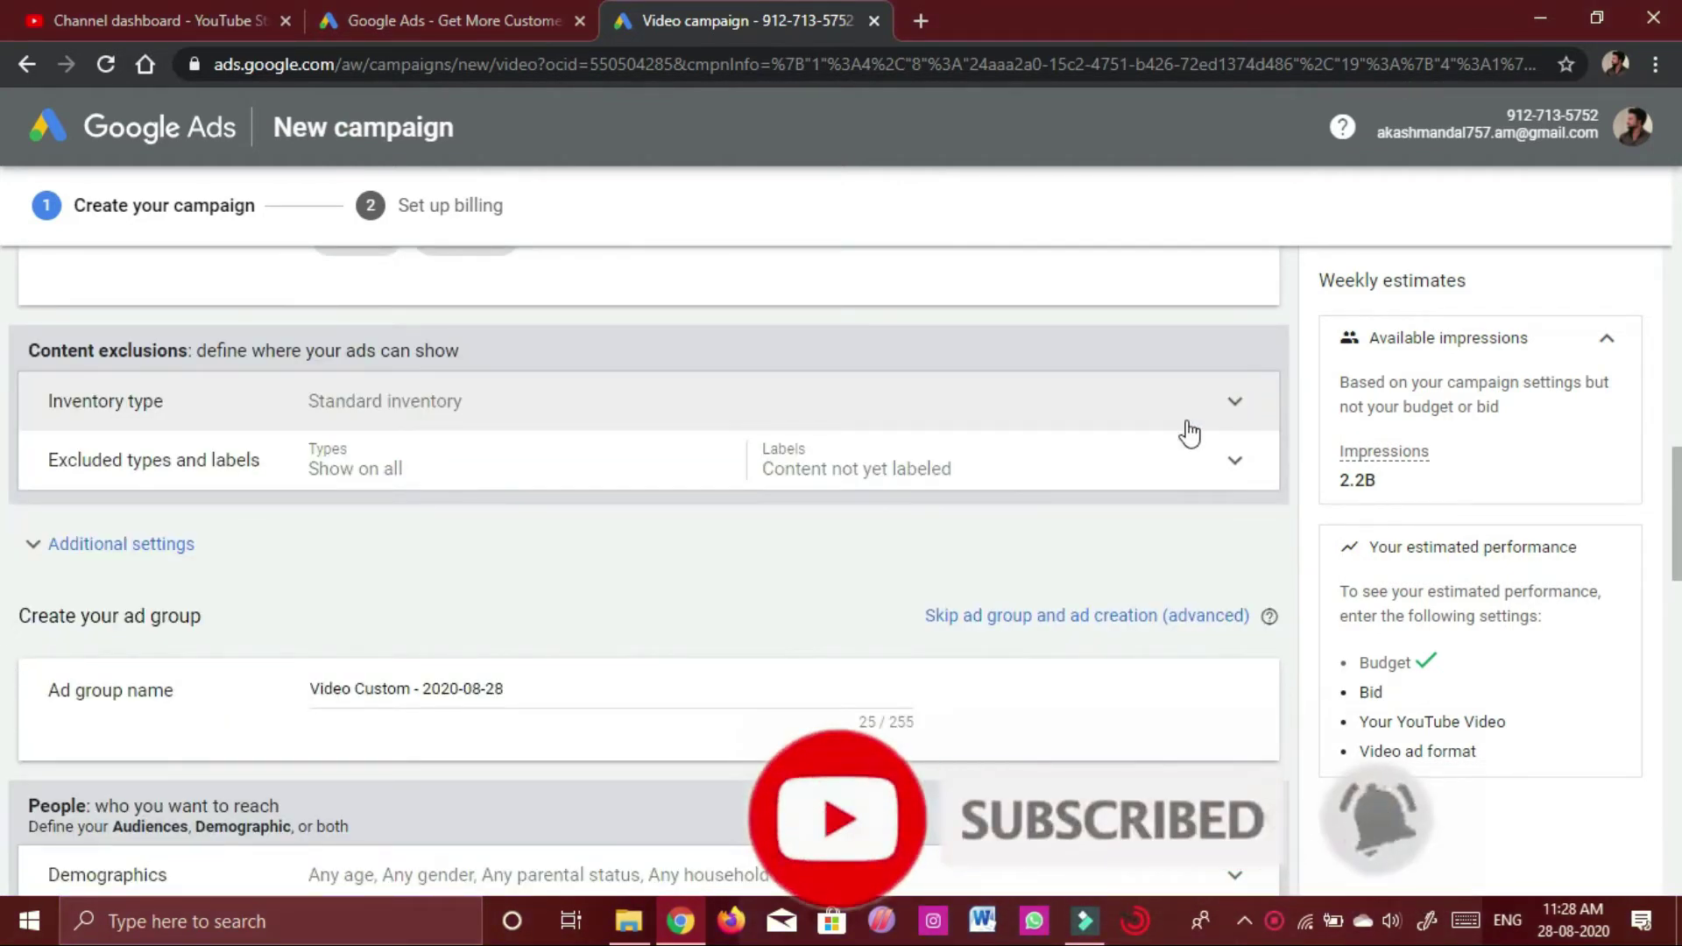
- Set the campaign's inventory type to Expanded inventory in the content exclusions
left_click(1270, 403)
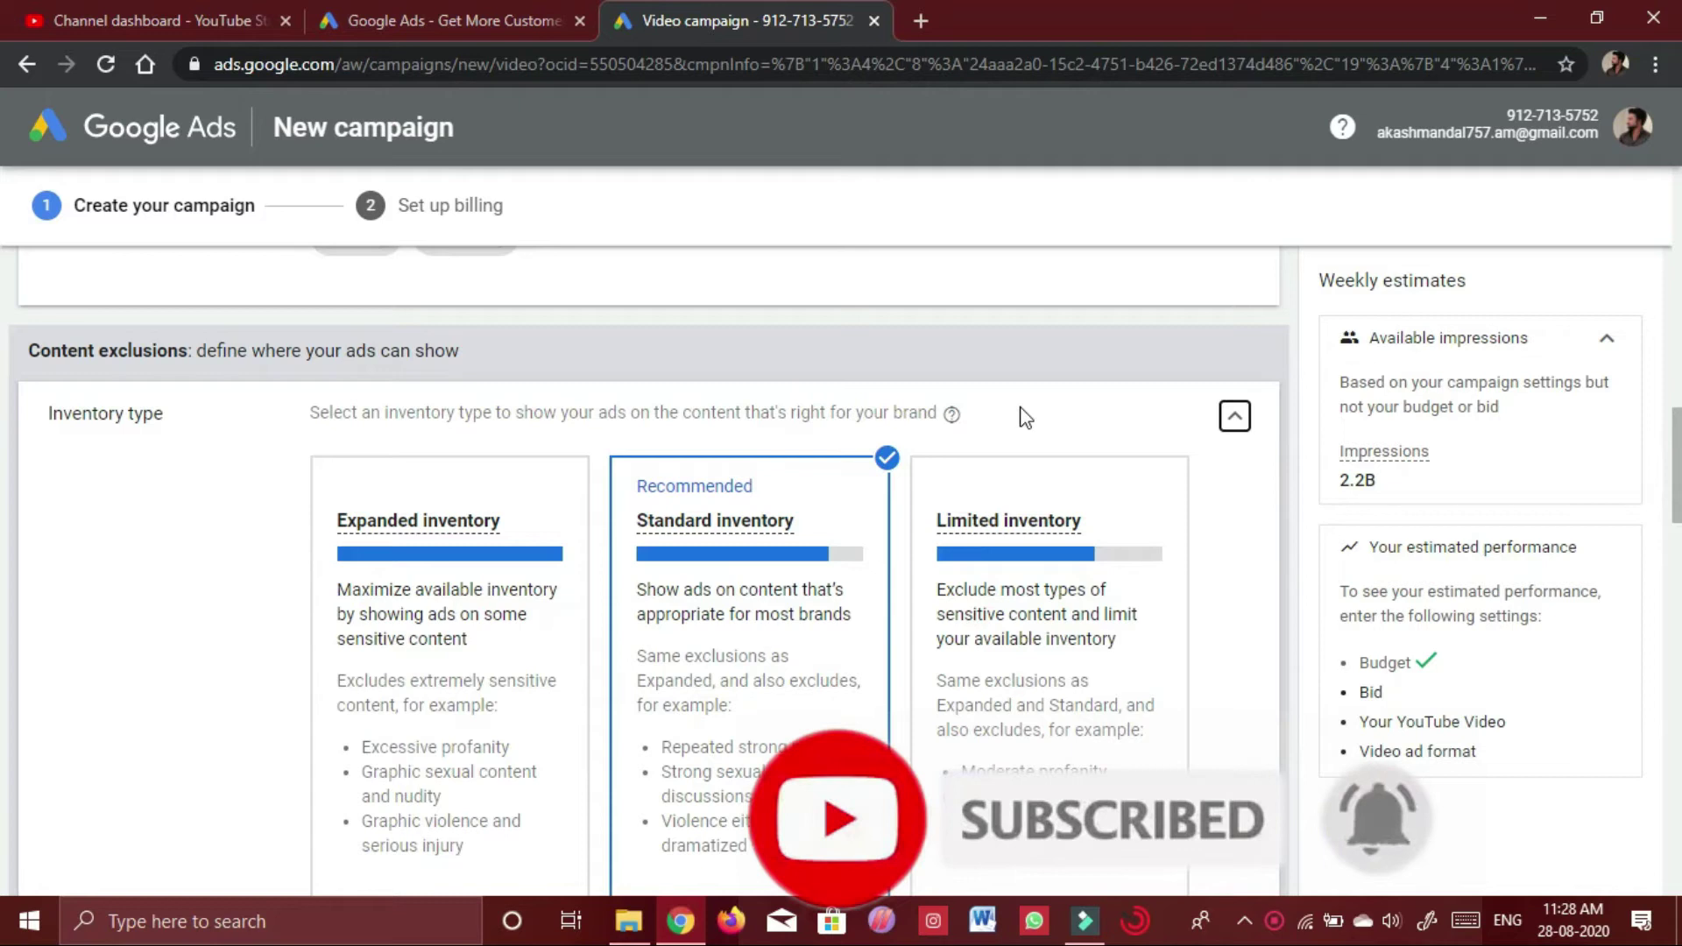
left_click(410, 530)
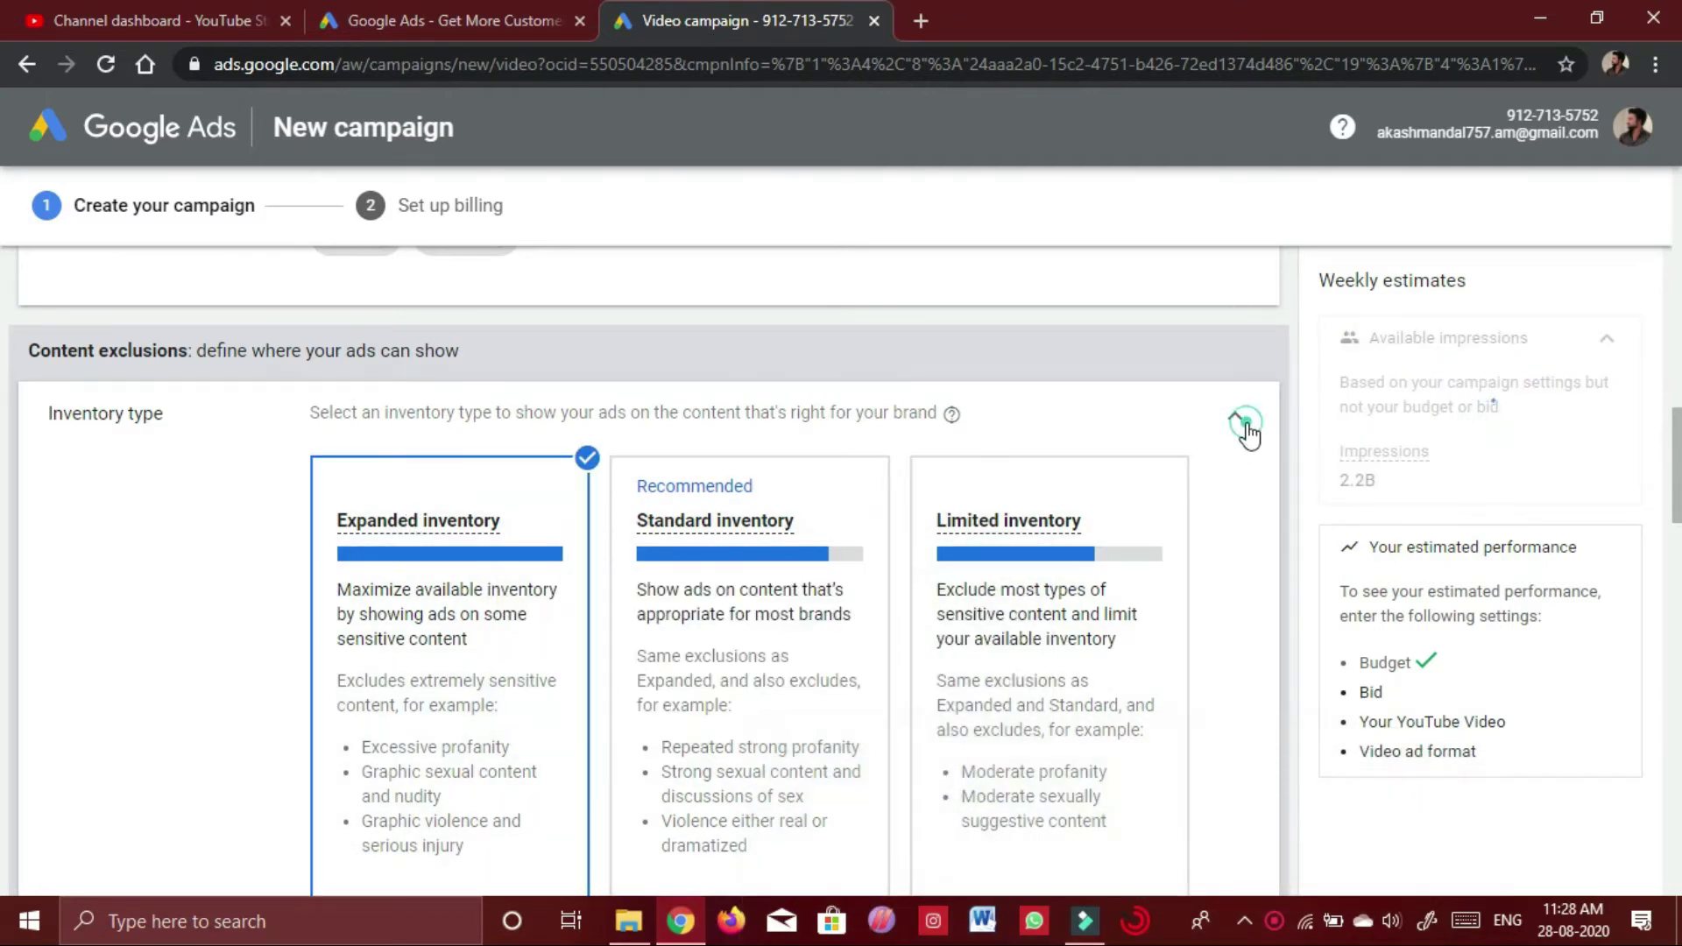
left_click(1247, 424)
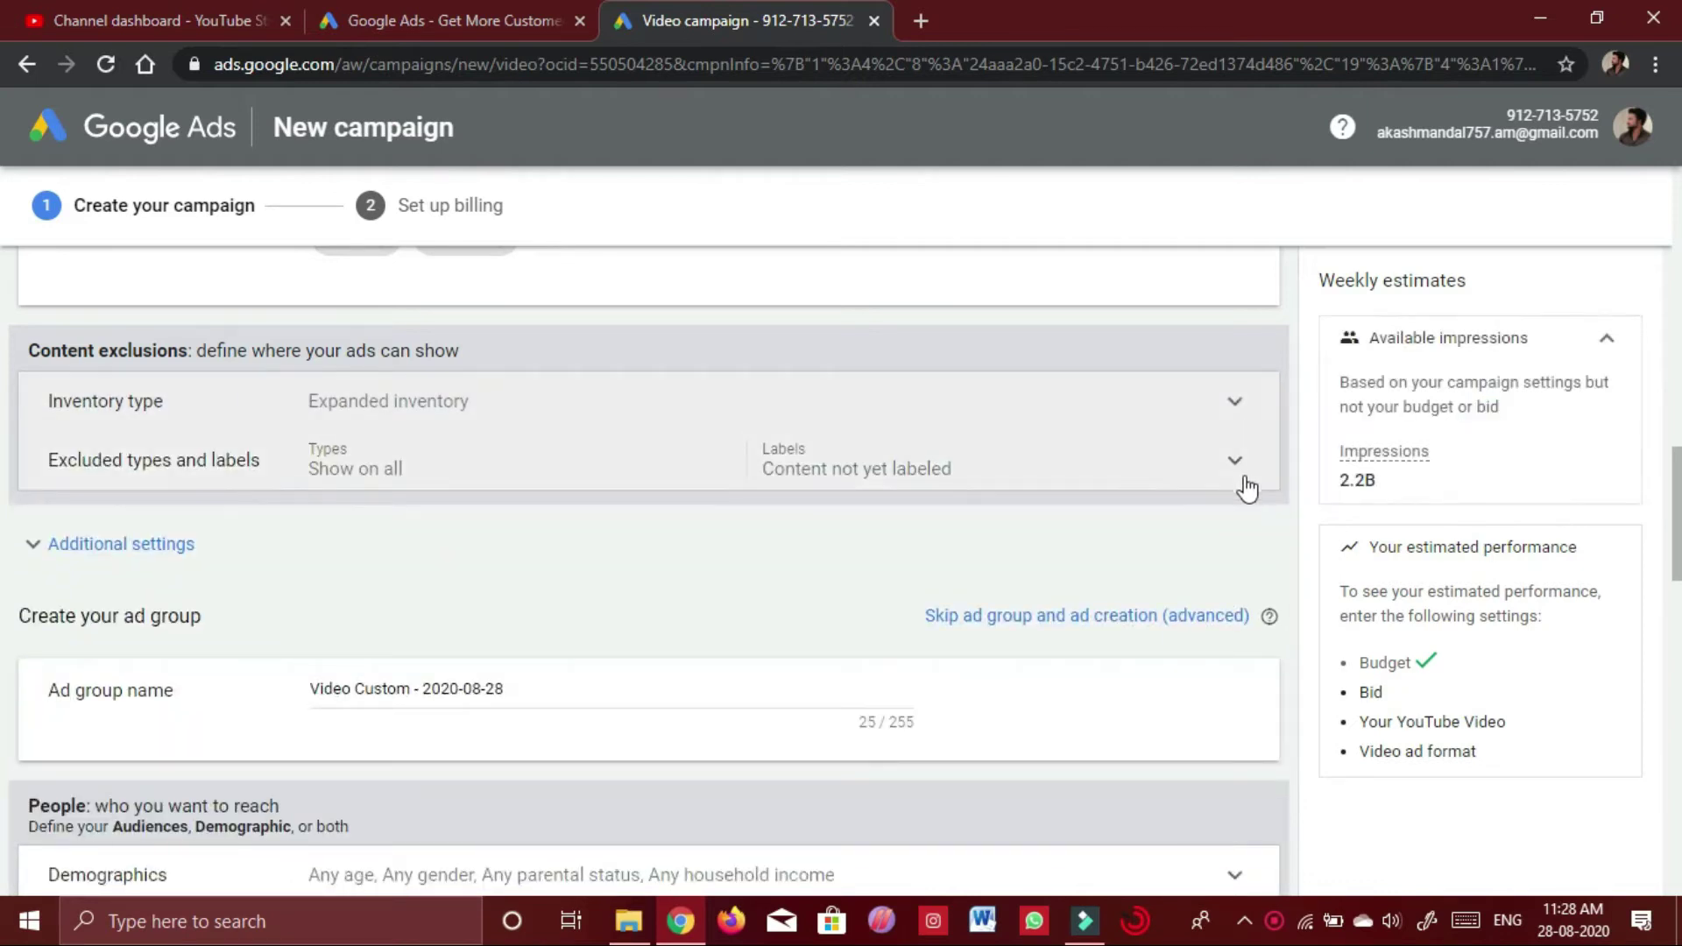
- Exclude embedded YouTube videos and live streaming videos from the campaign's content, and stop excluding content not yet labeled
left_click(1227, 447)
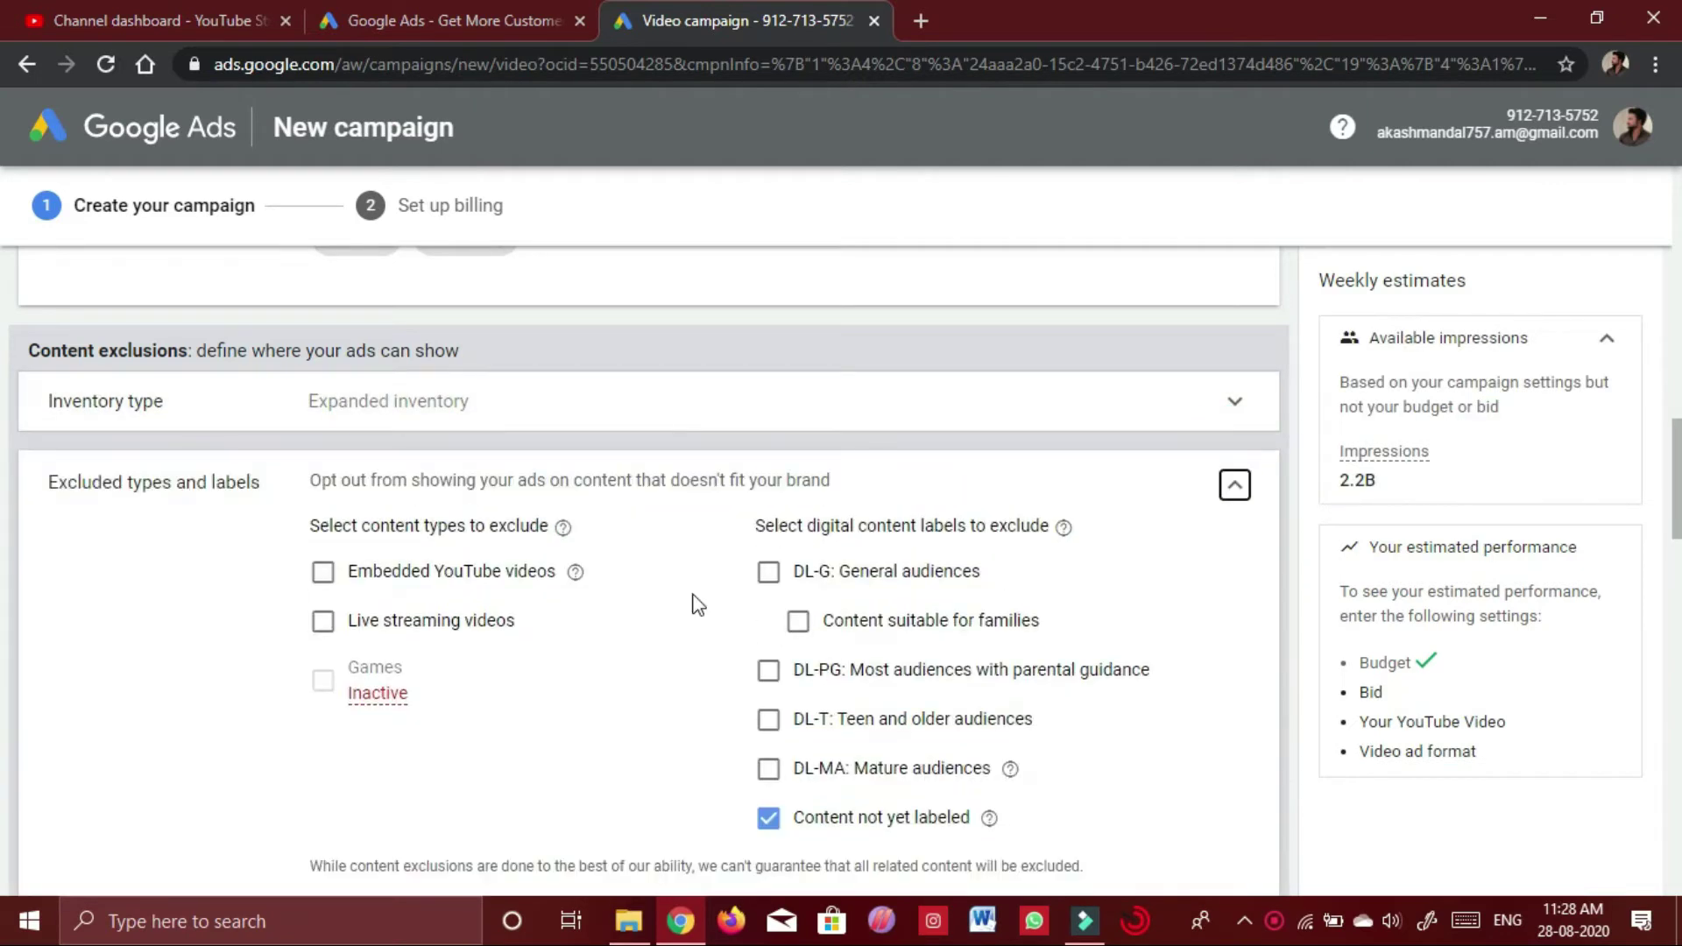
scroll(694, 604, "down", 1)
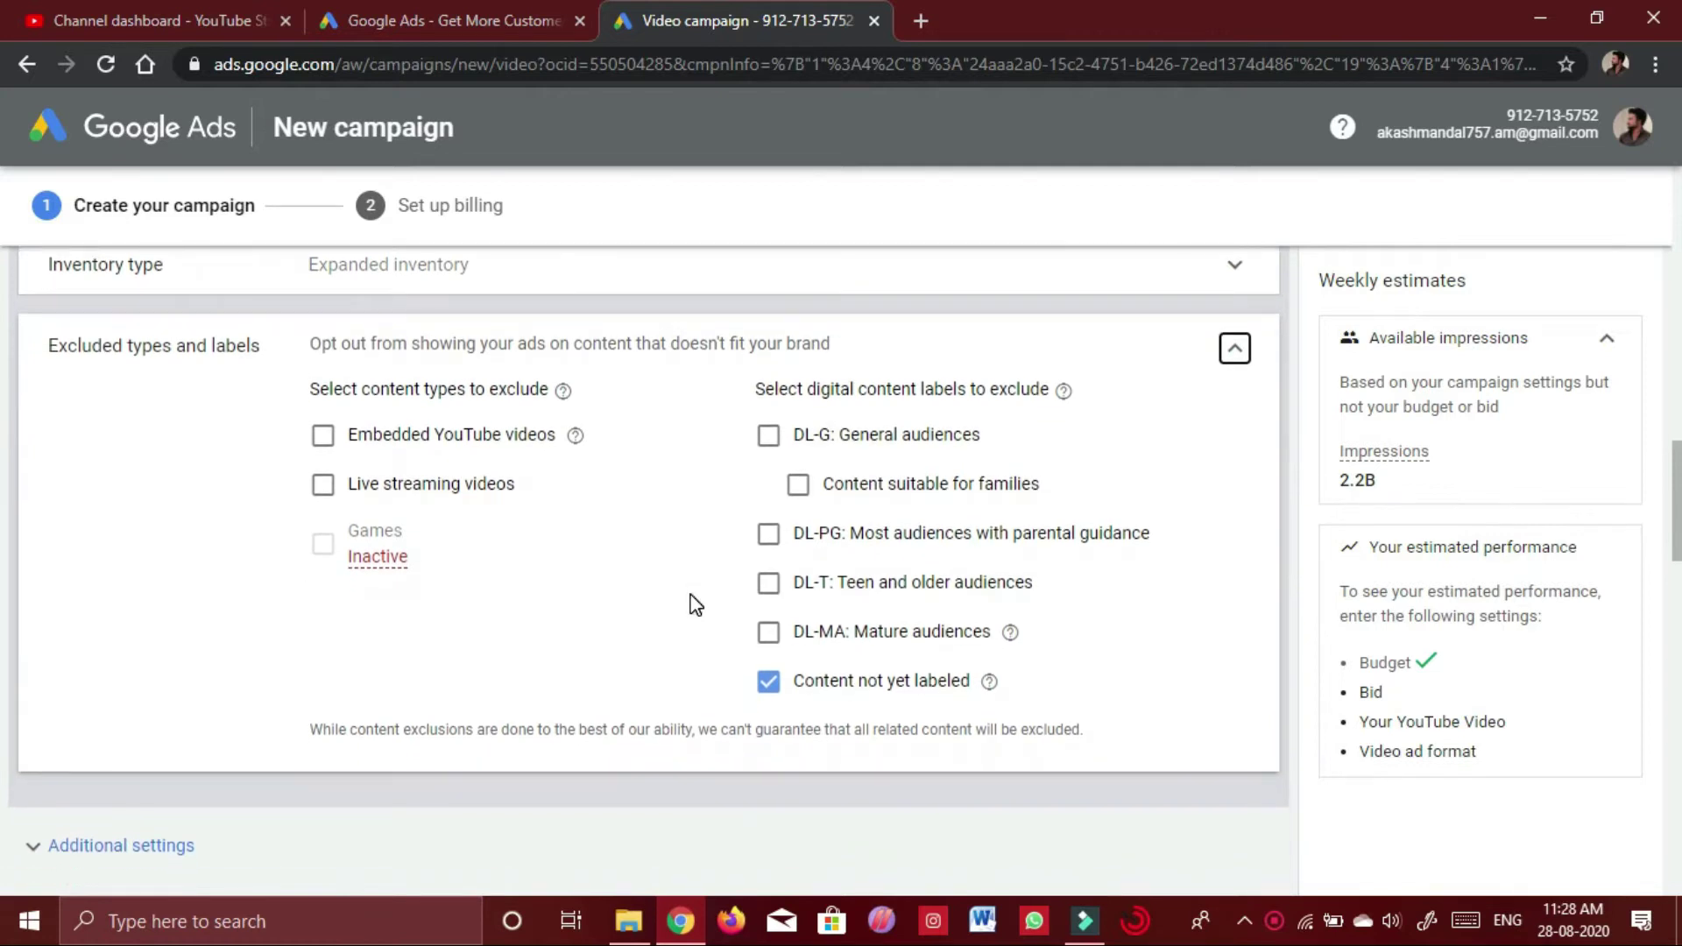
left_click(321, 436)
left_click(322, 487)
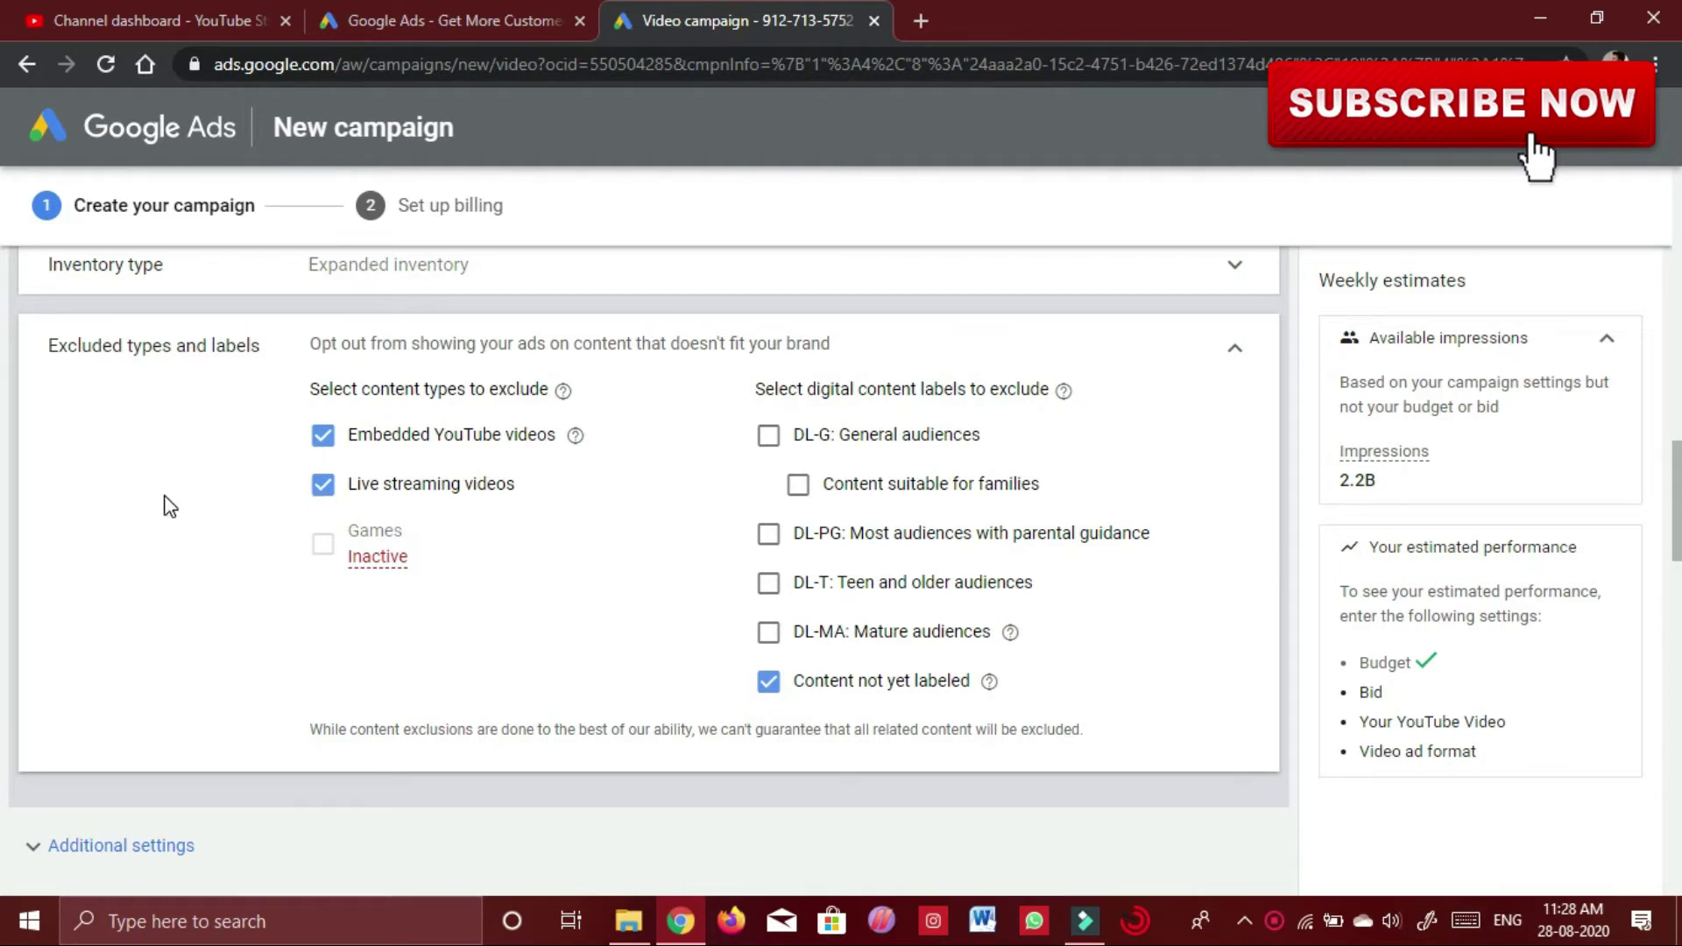
left_click(769, 683)
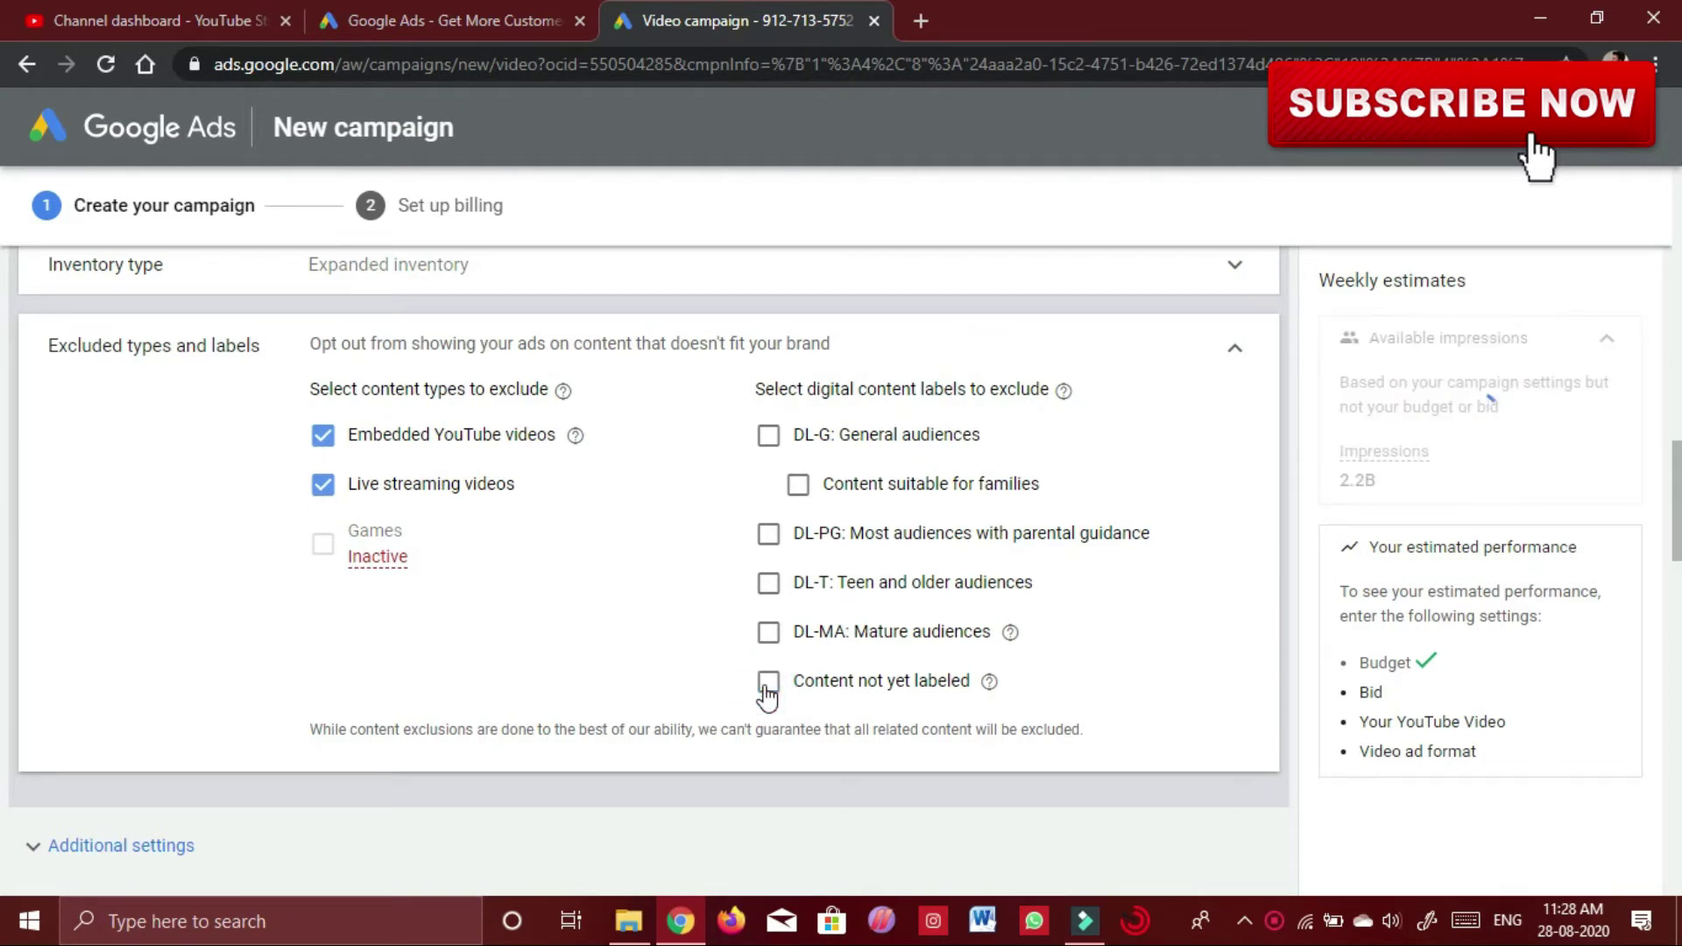
left_click(1231, 358)
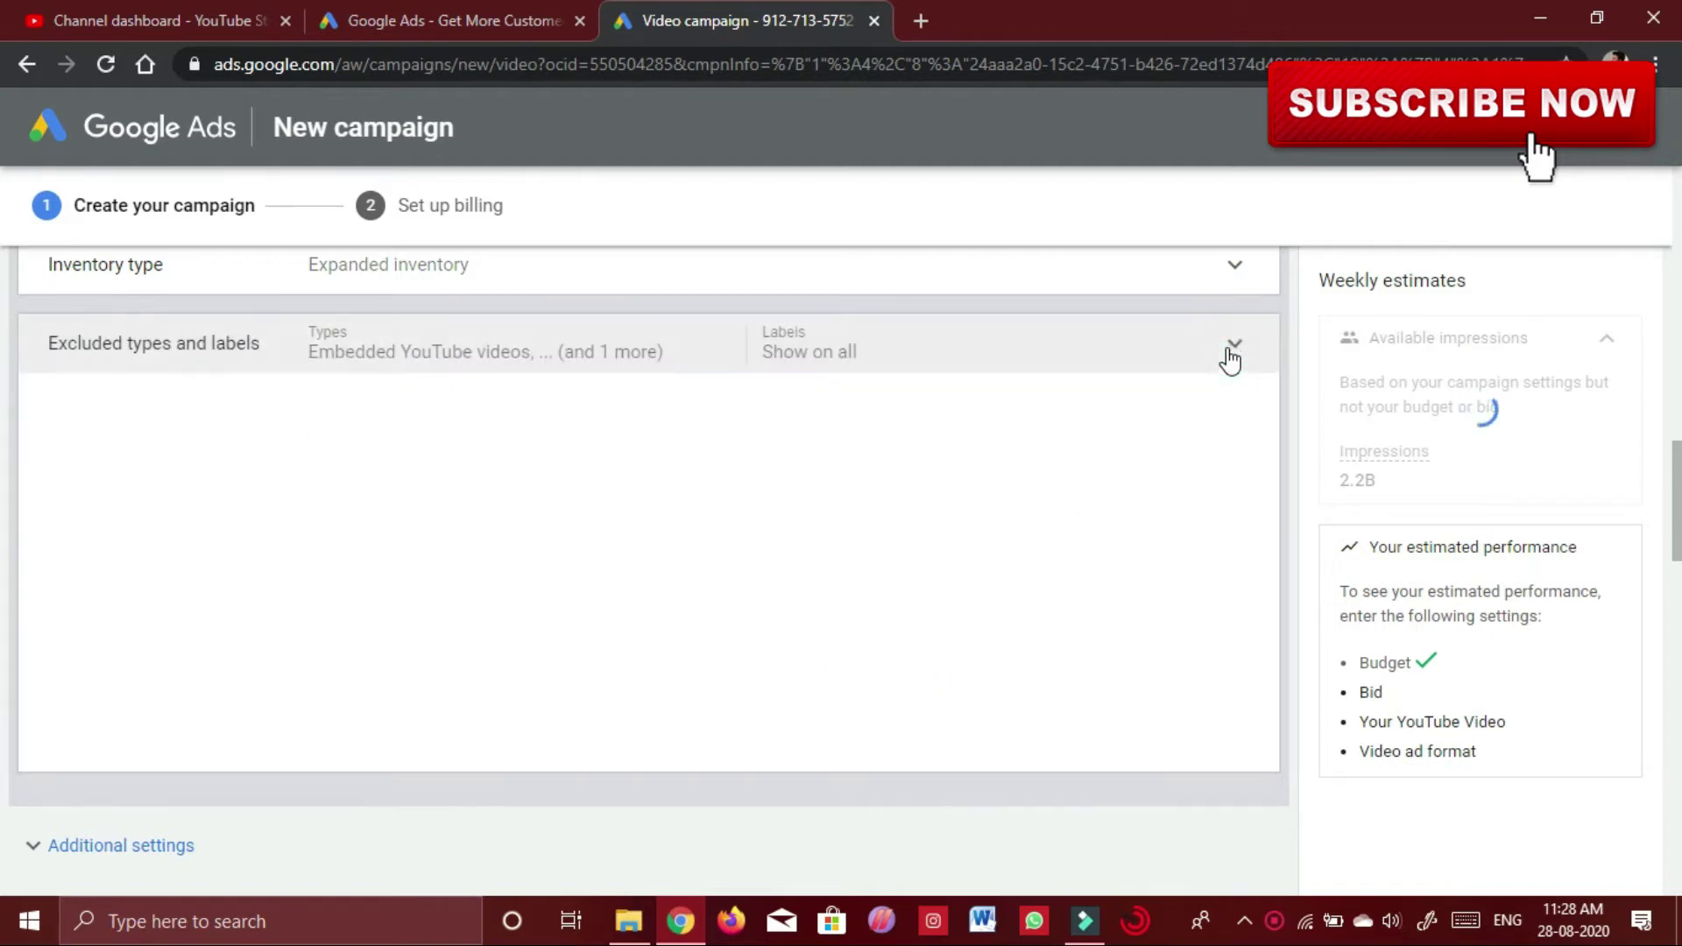
- Expand the campaign's additional settings and check the conversion tracking options
scroll(939, 403, "down", 1)
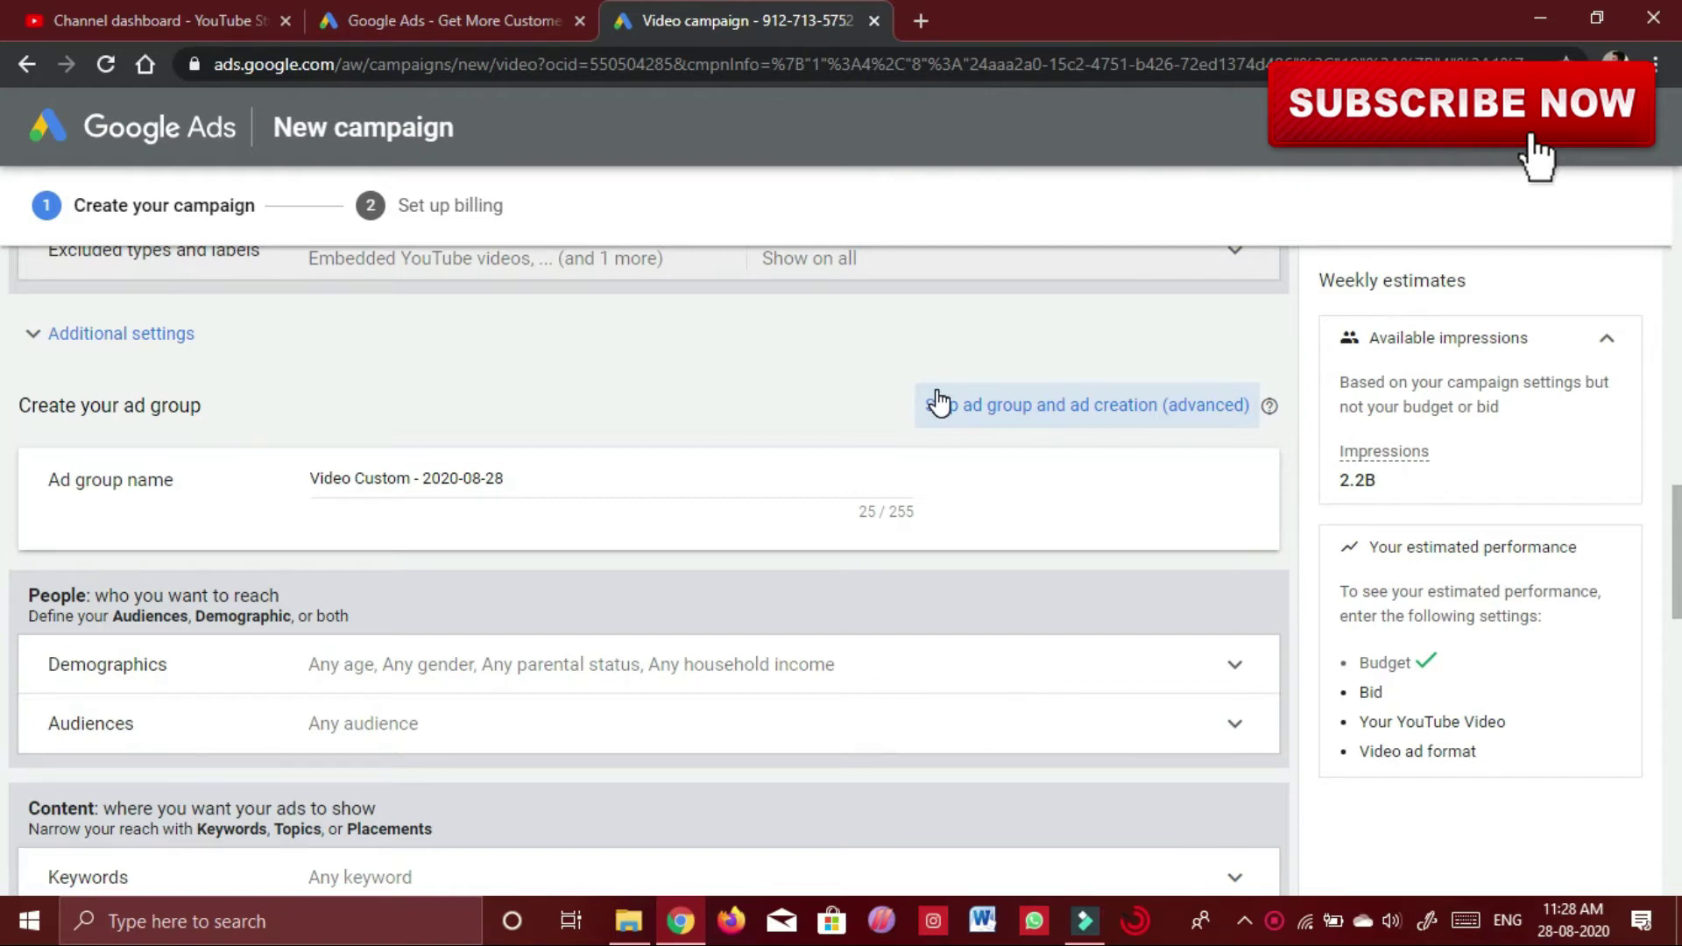
left_click(126, 350)
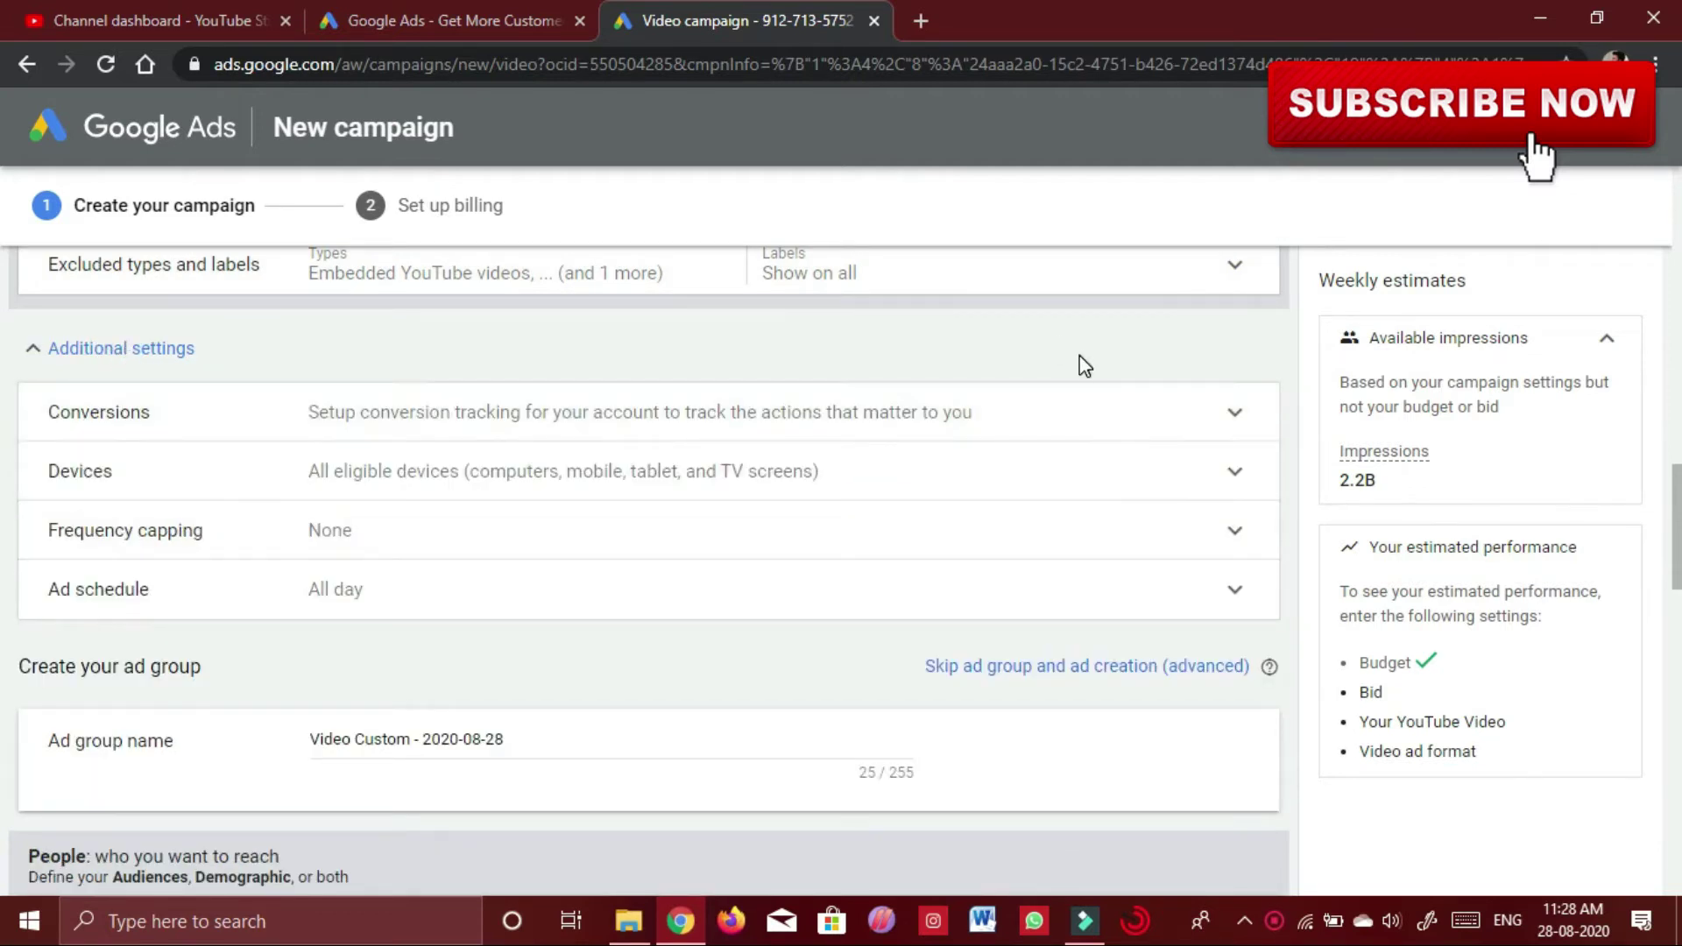
left_click(1243, 414)
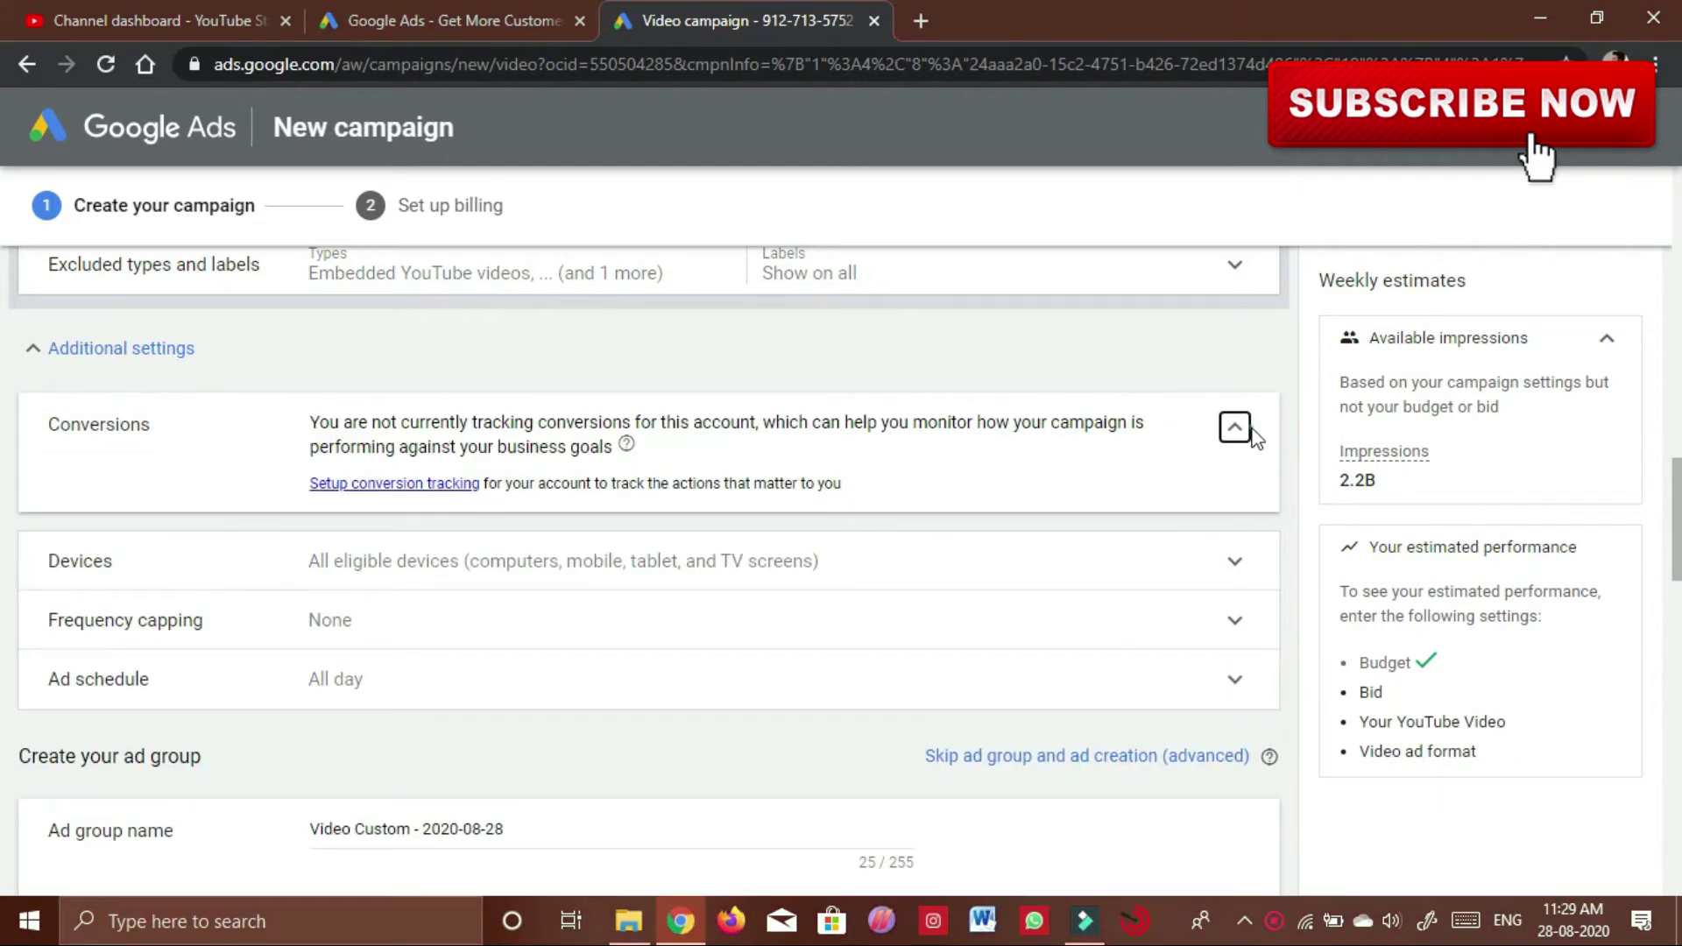
left_click(1238, 432)
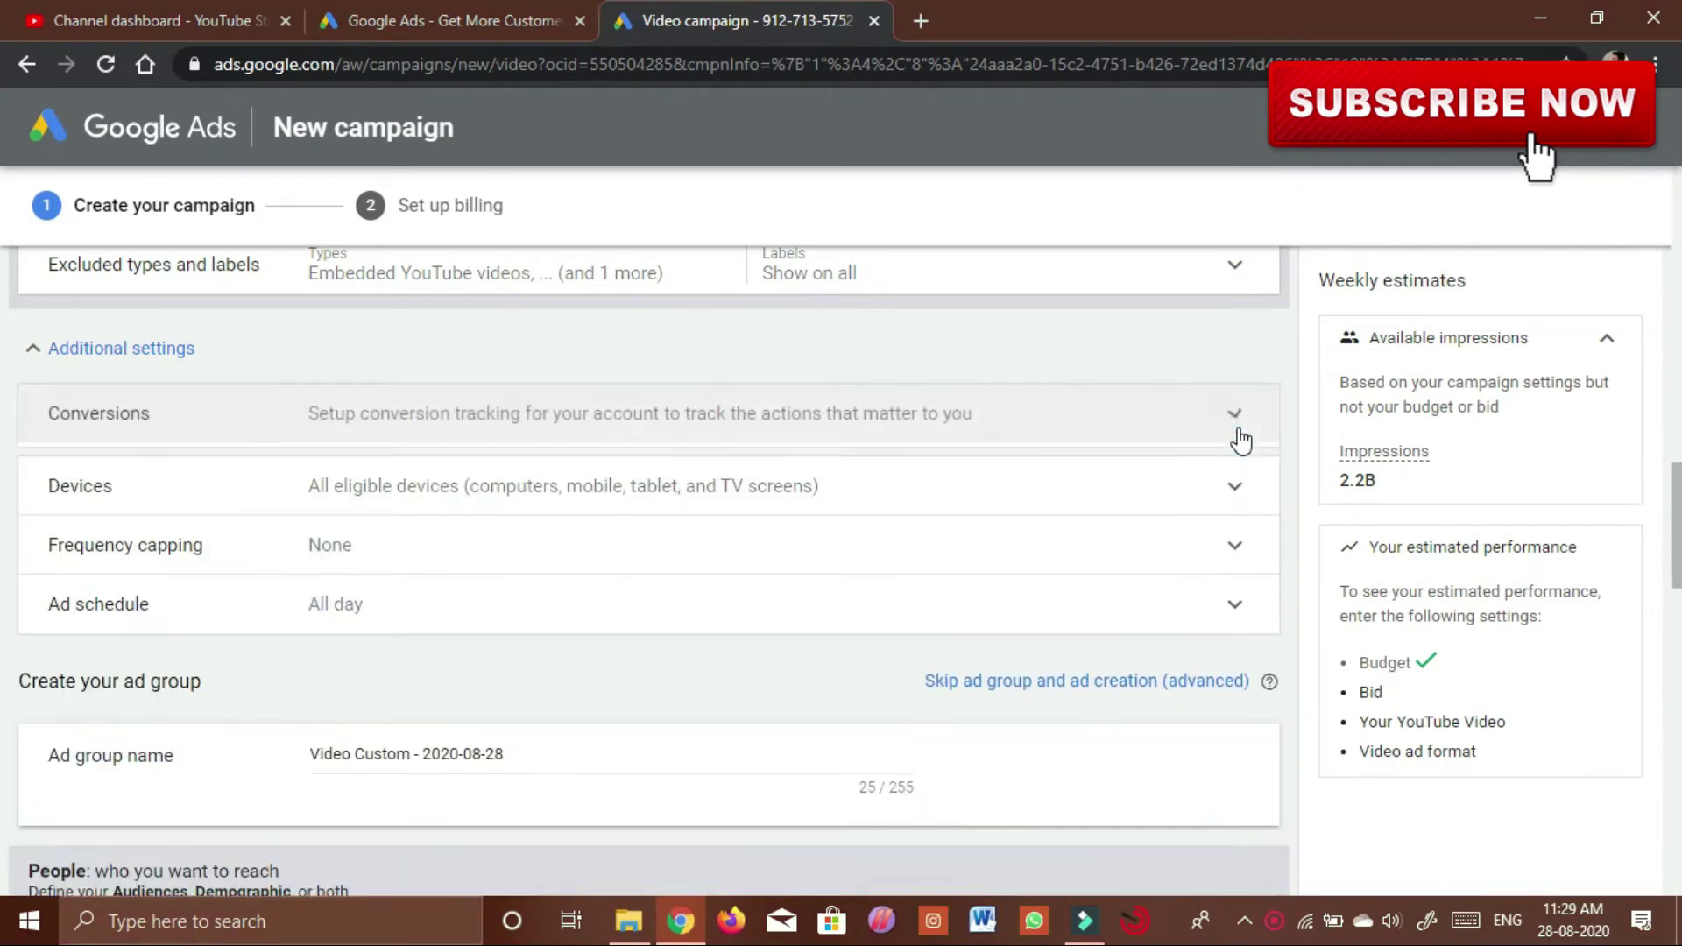
- Set specific device targeting for the campaign to mobile phones only, leaving out computers, tablets and TV screens
left_click(1239, 473)
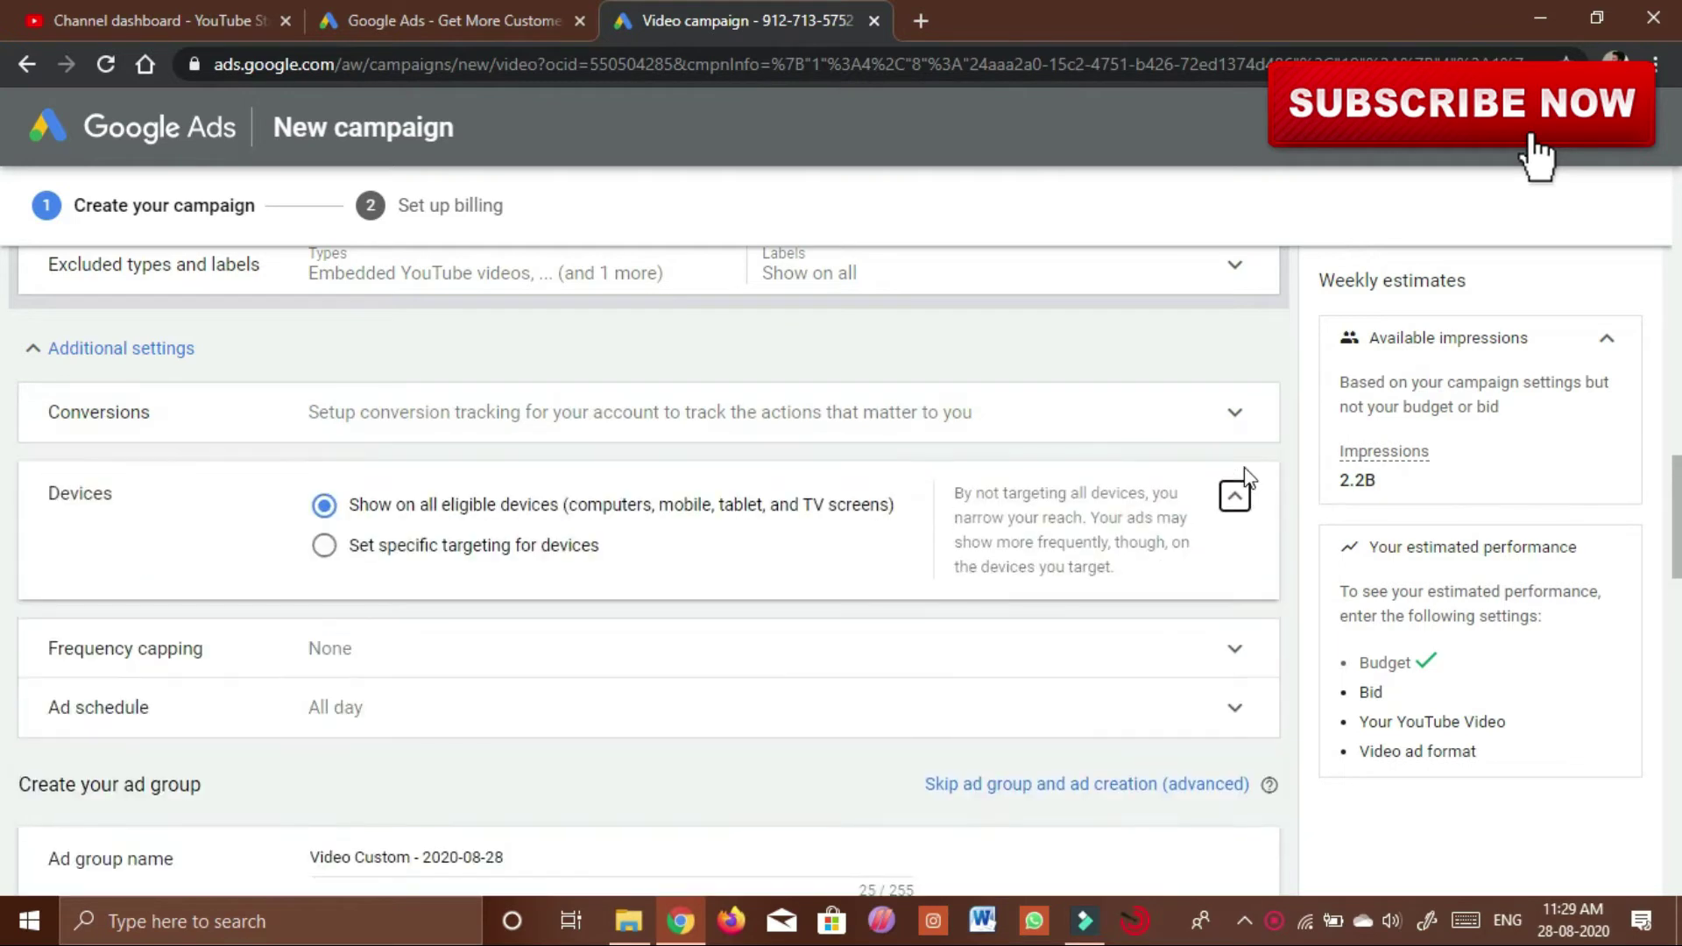
left_click(409, 550)
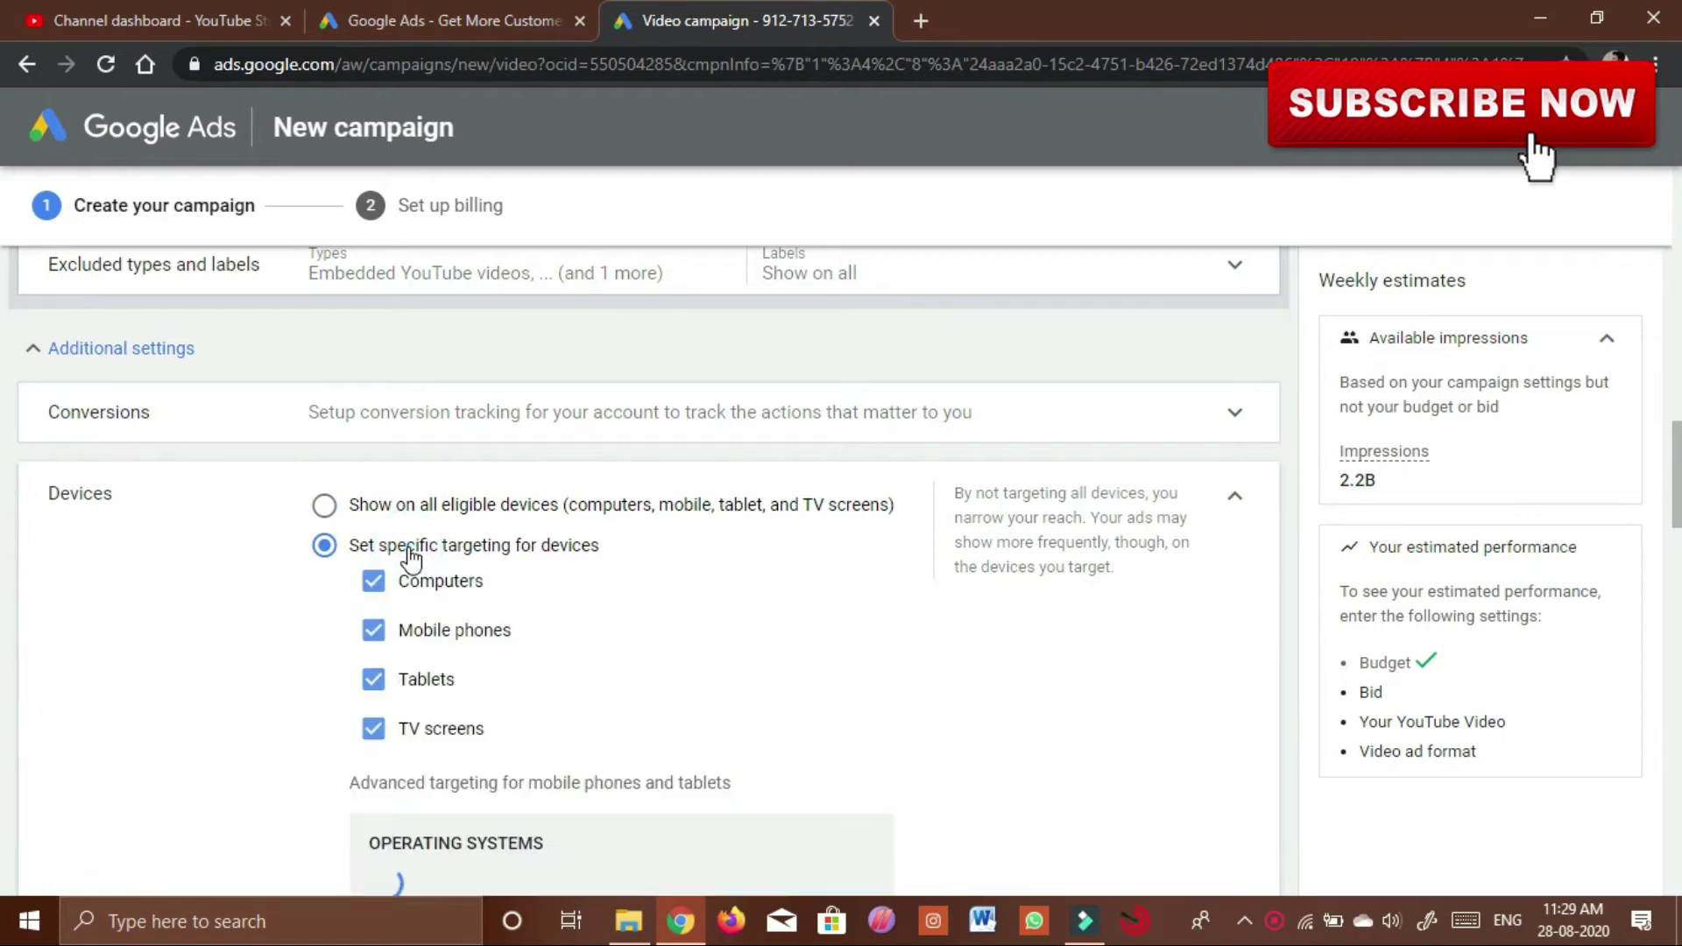
scroll(644, 591, "down", 2)
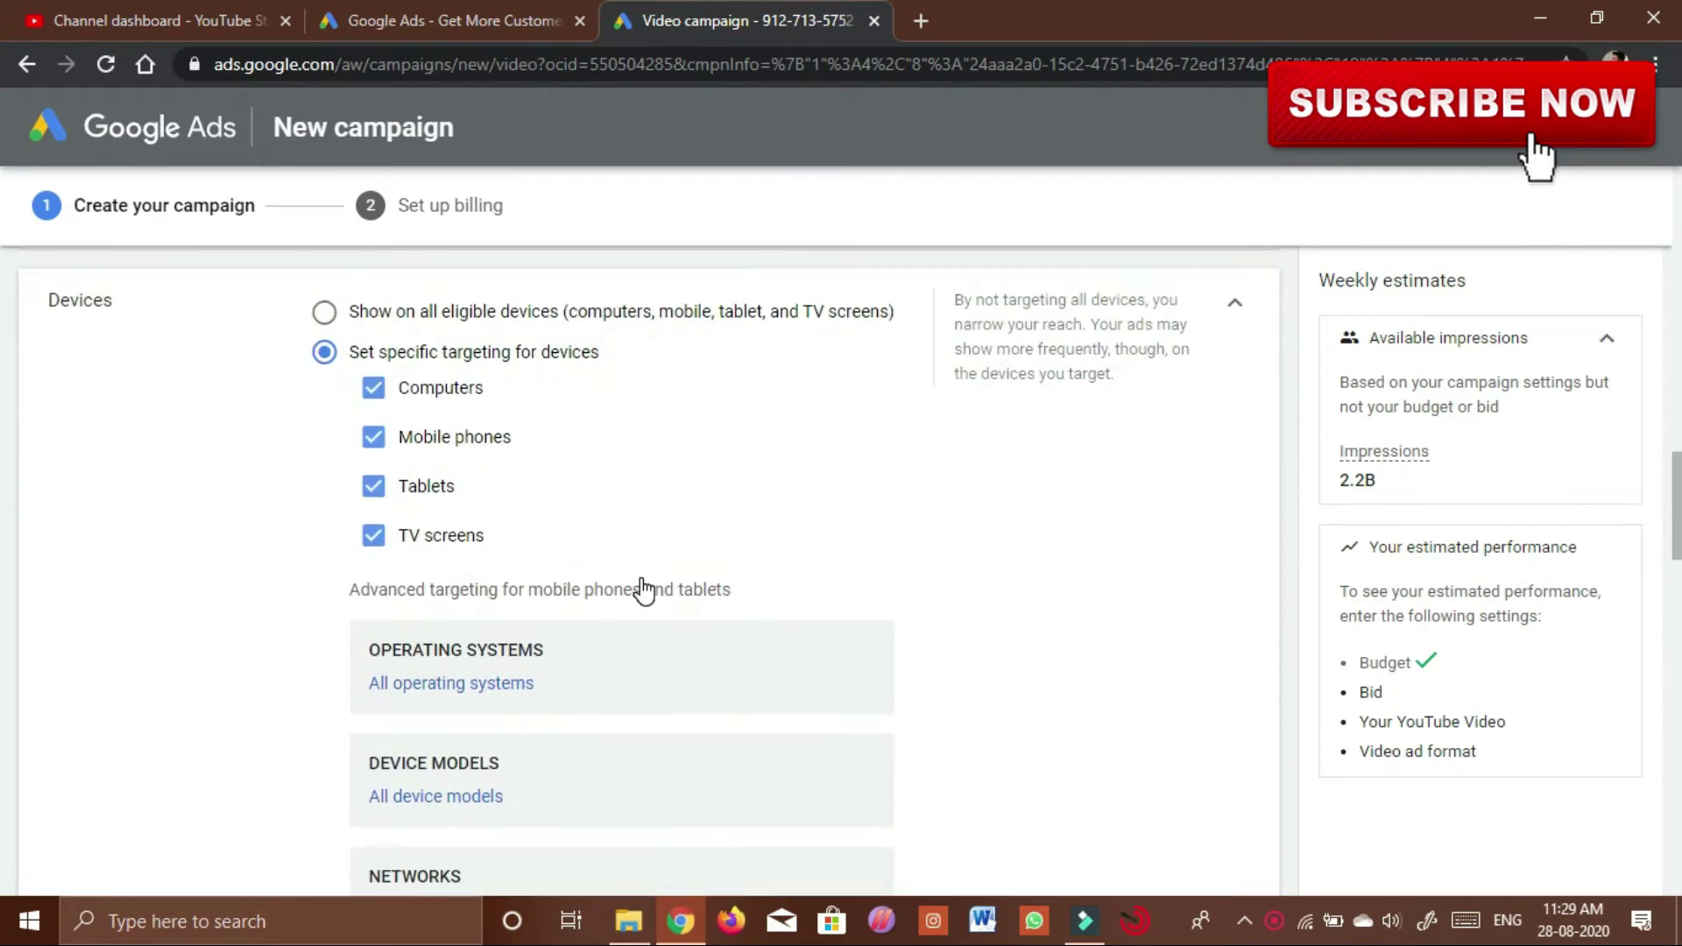
left_click(443, 389)
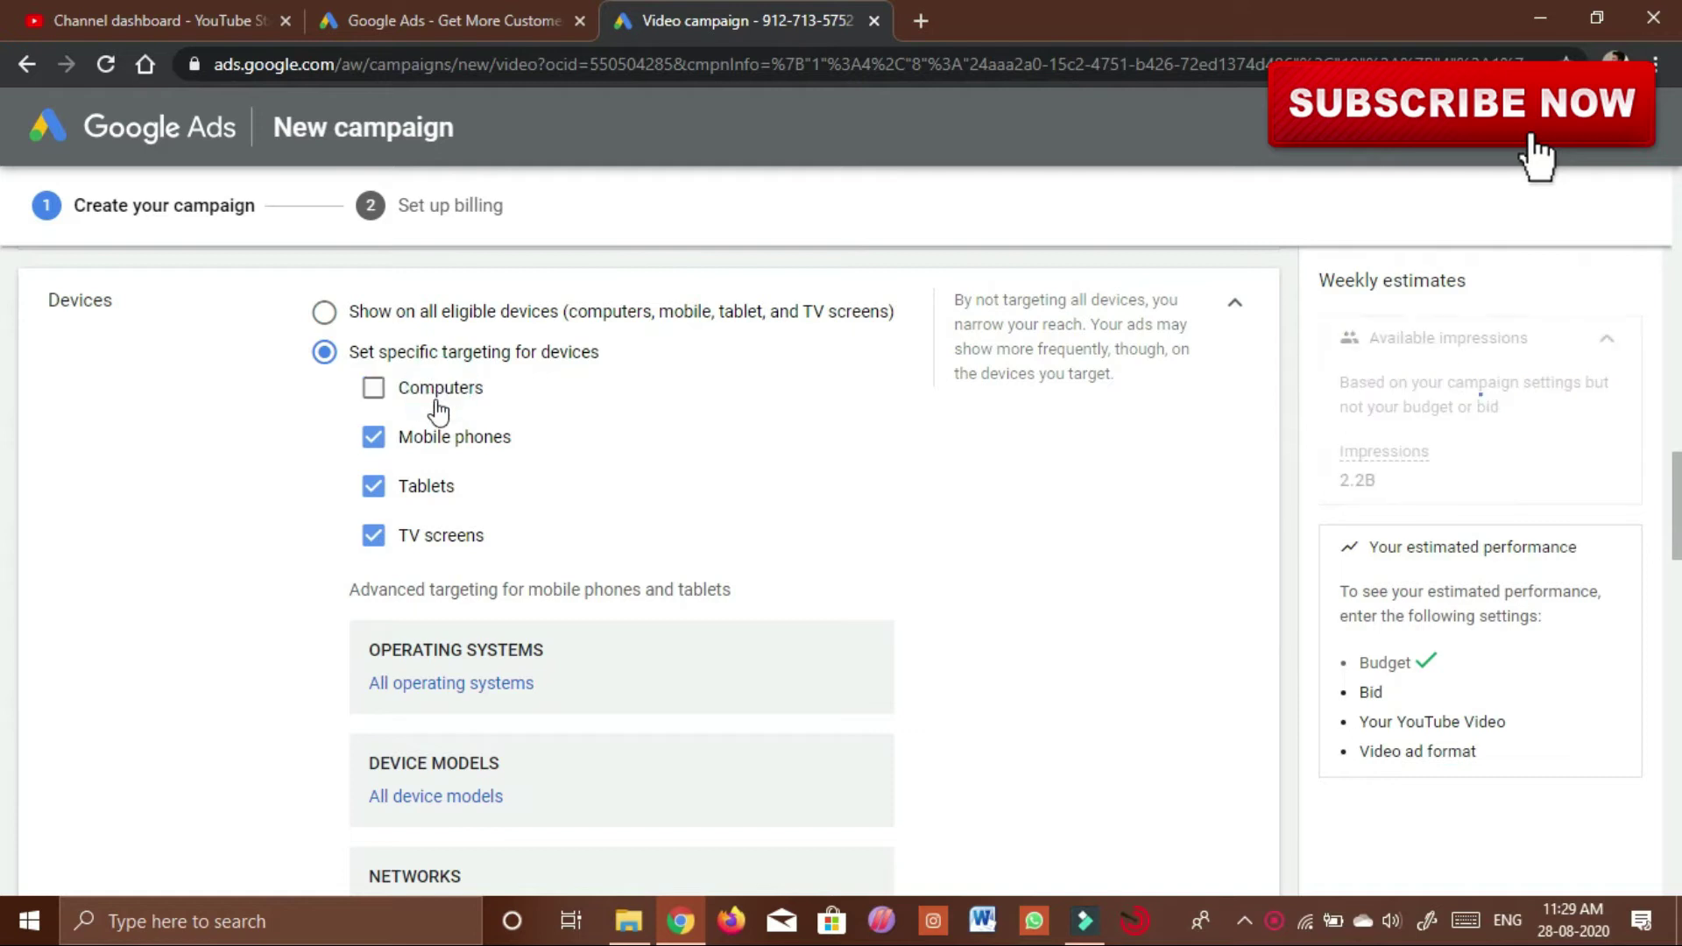
left_click(398, 491)
left_click(406, 539)
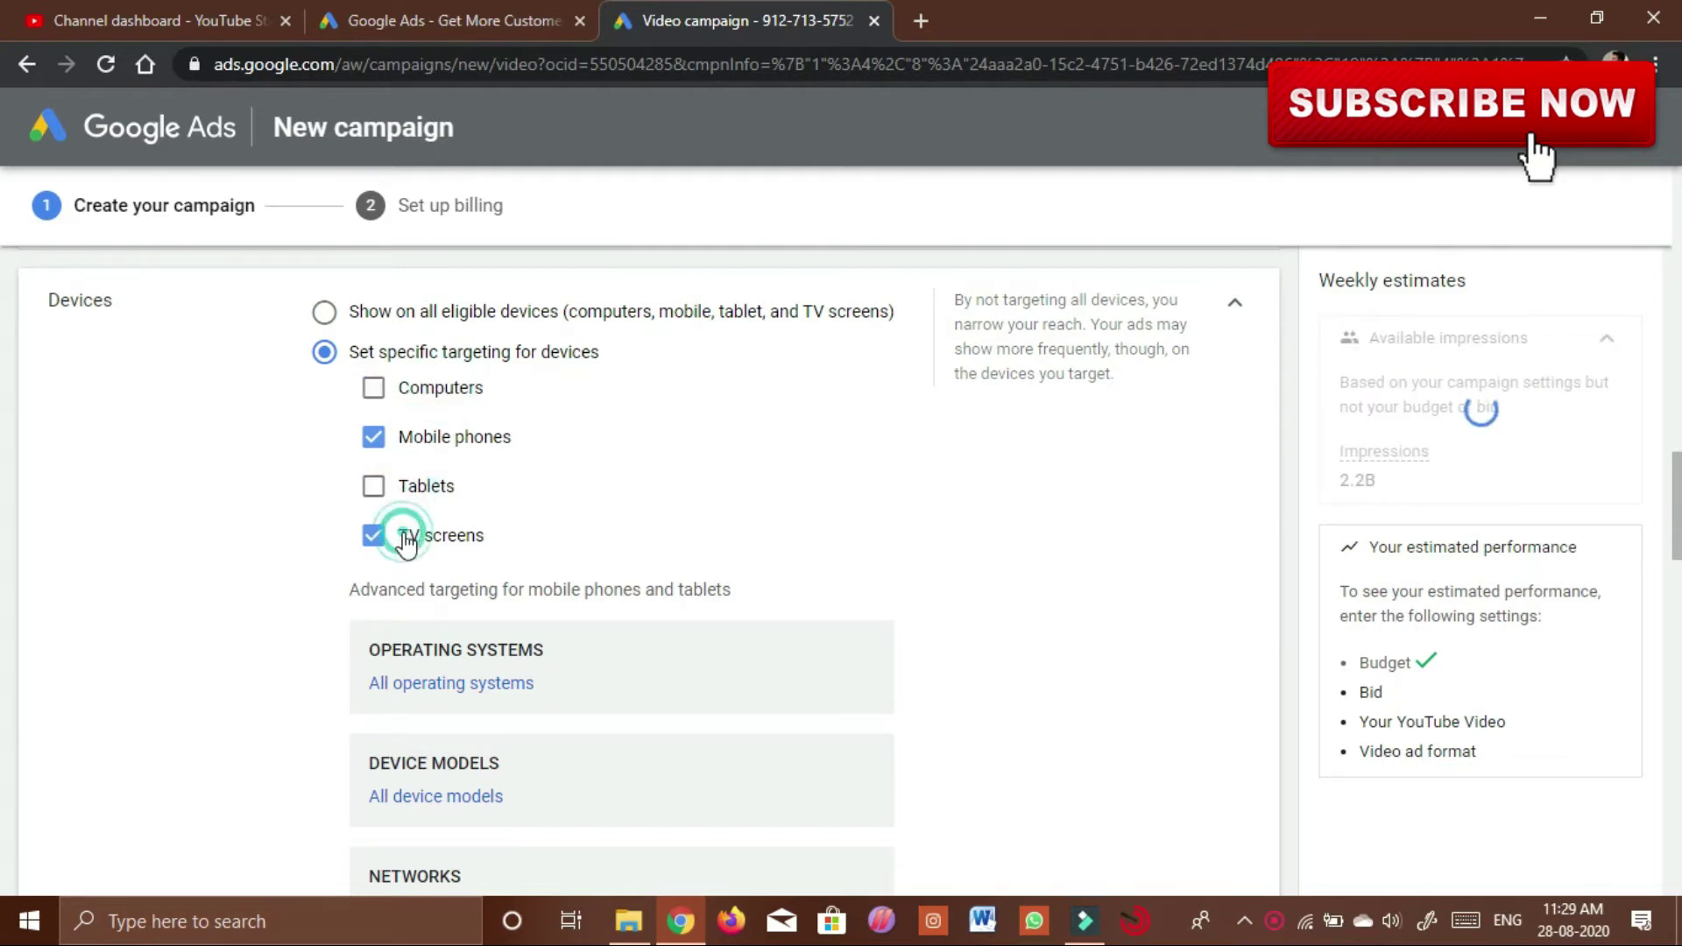
- Enable impression and view frequency caps for the campaign, and limit impressions to 1 per month
scroll(813, 543, "down", 1)
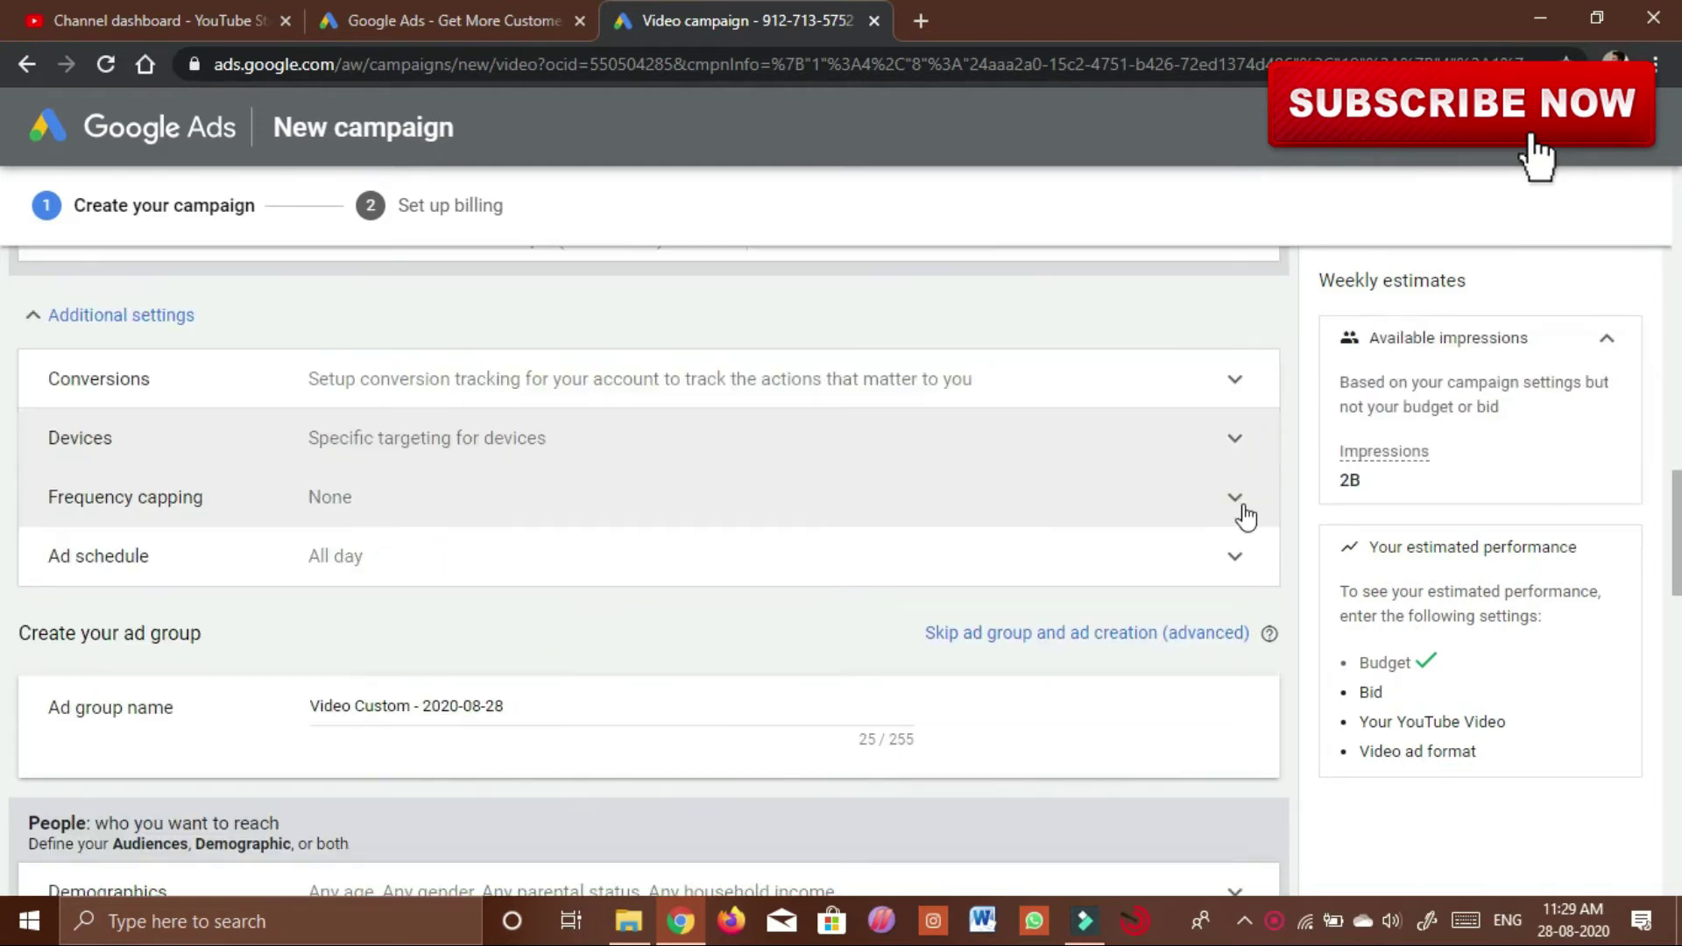
left_click(1241, 507)
scroll(633, 554, "down", 3)
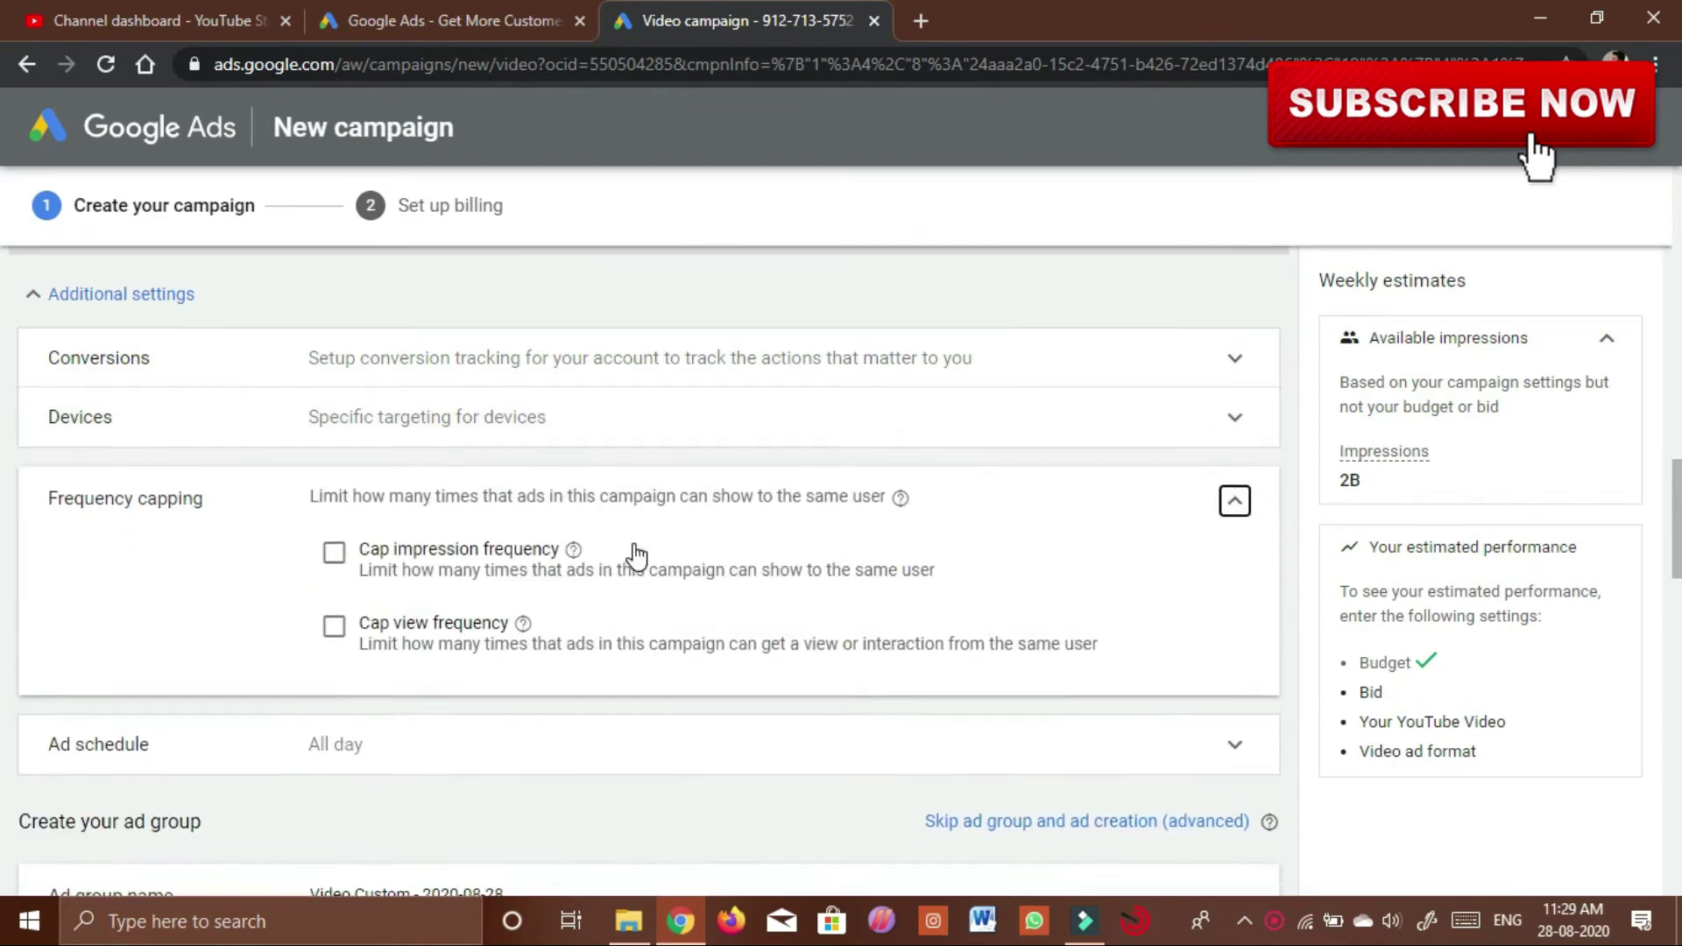
left_click(337, 457)
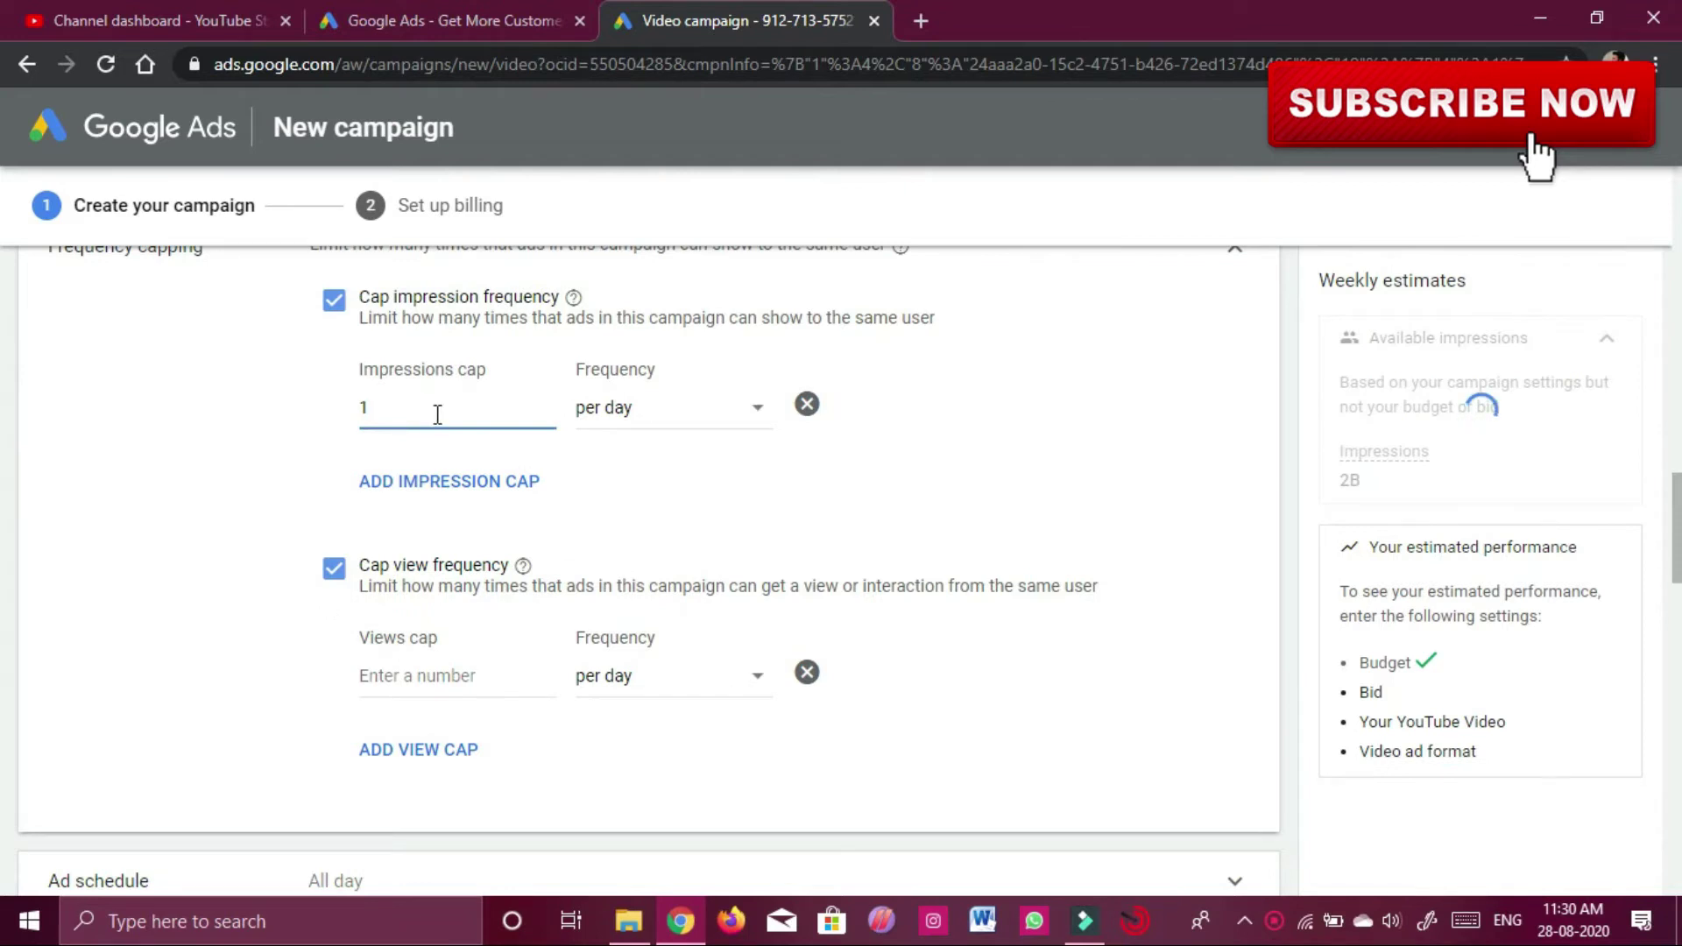
left_click(742, 411)
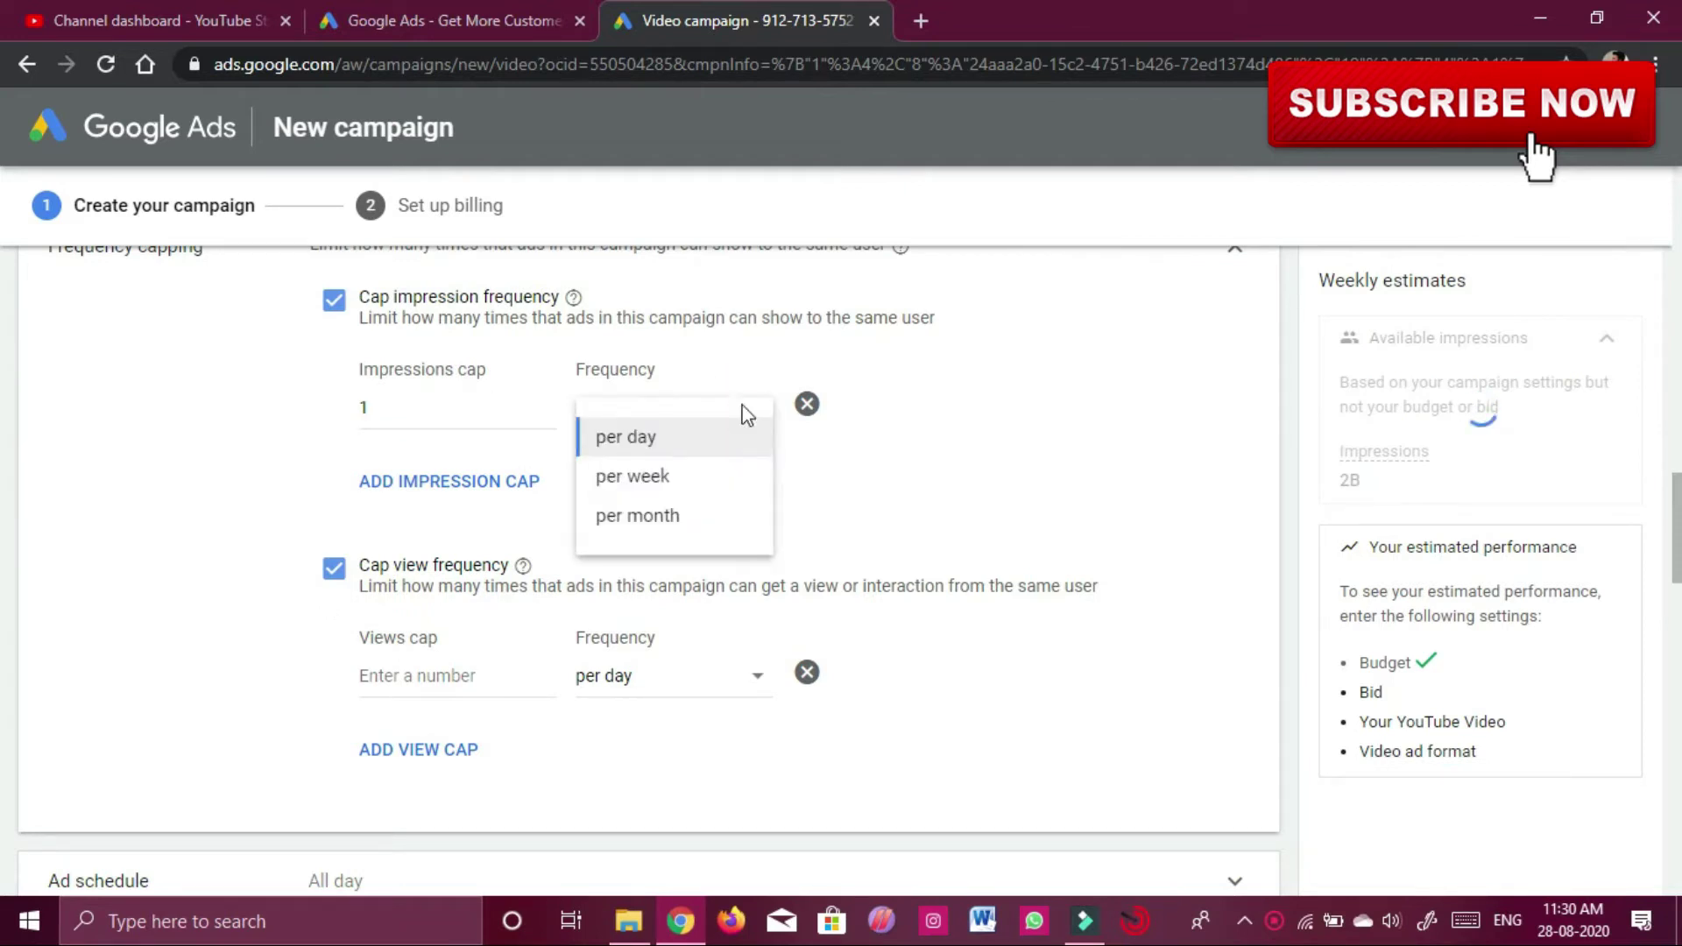
left_click(709, 482)
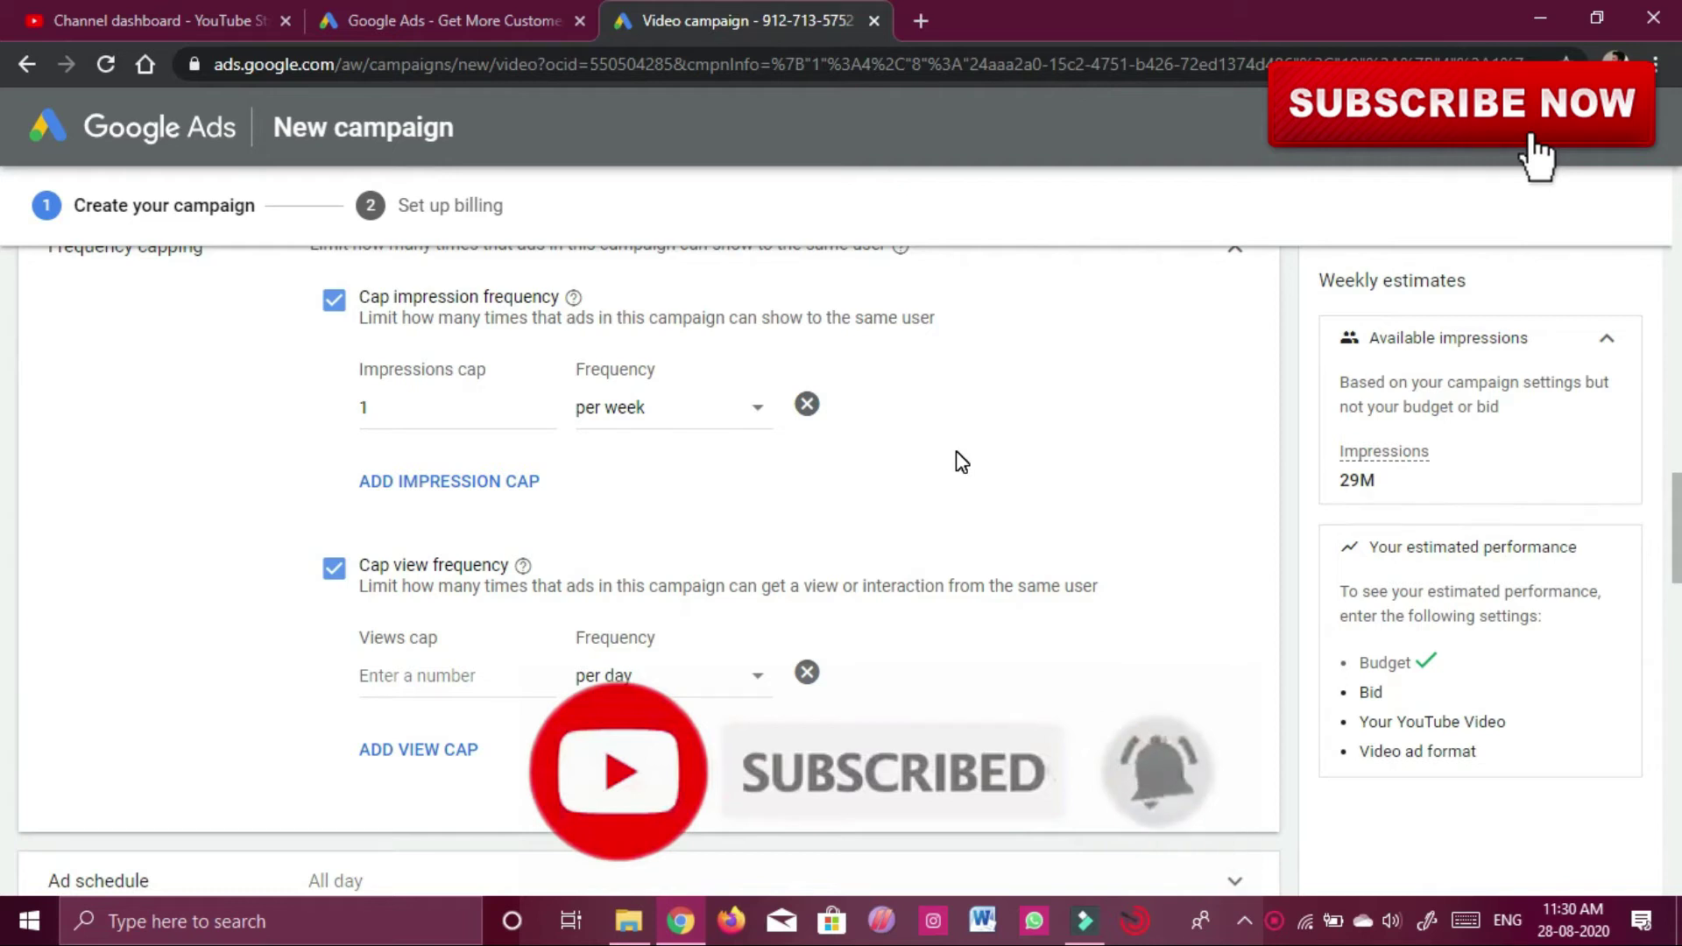
left_click(749, 413)
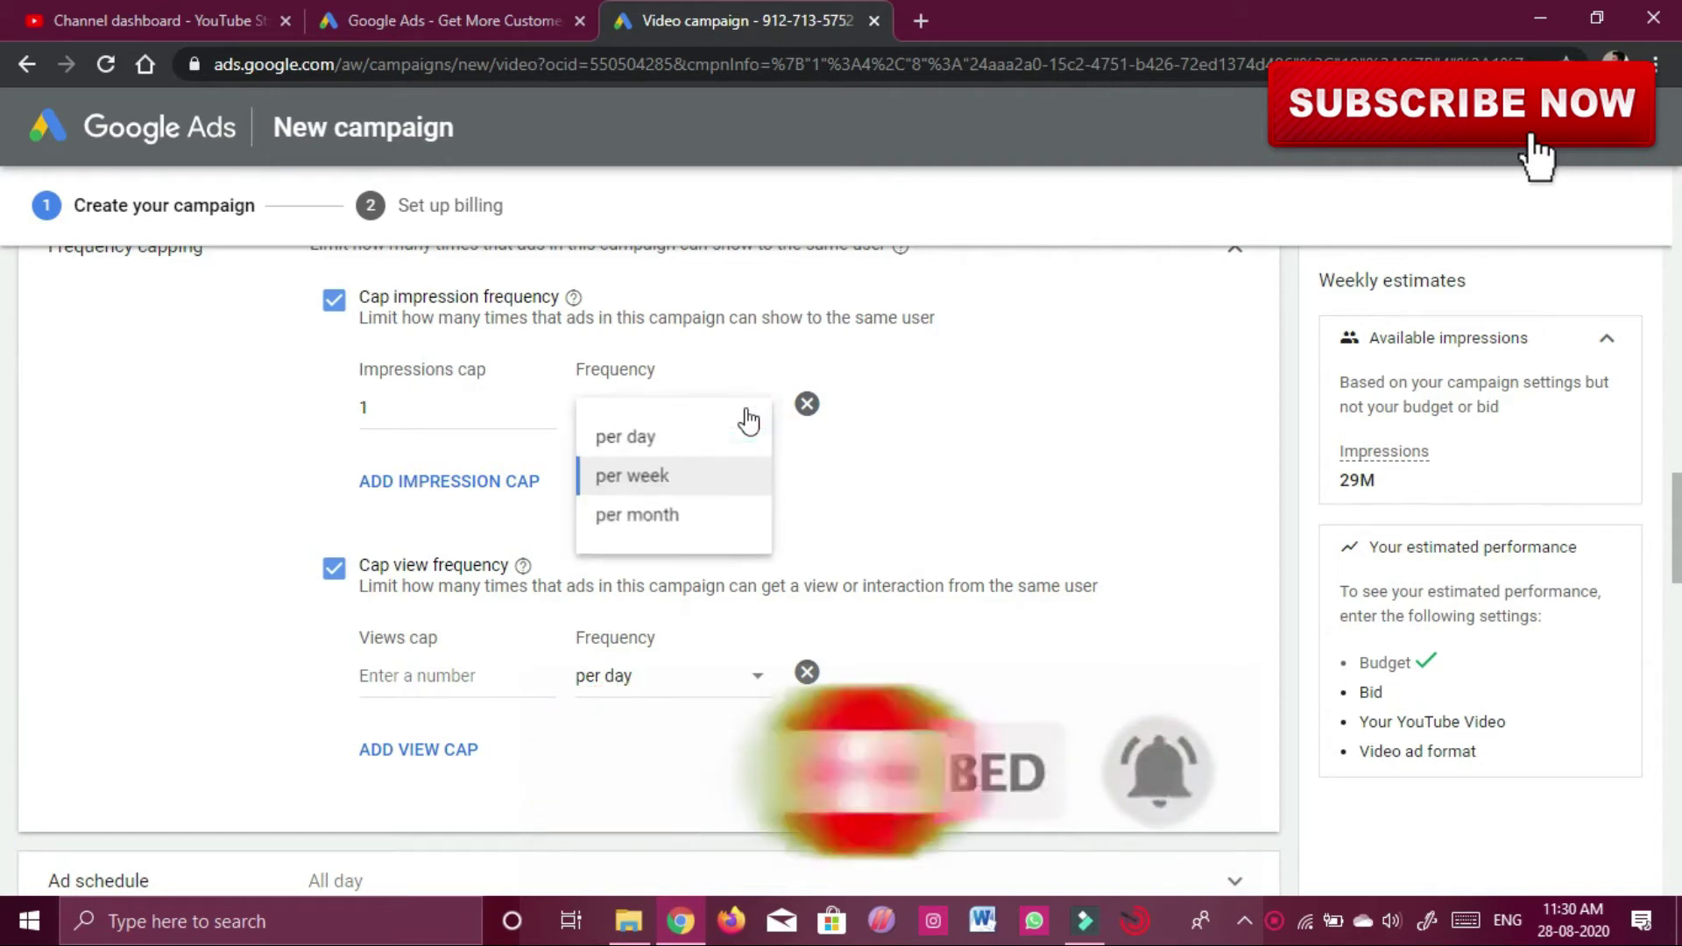
left_click(694, 516)
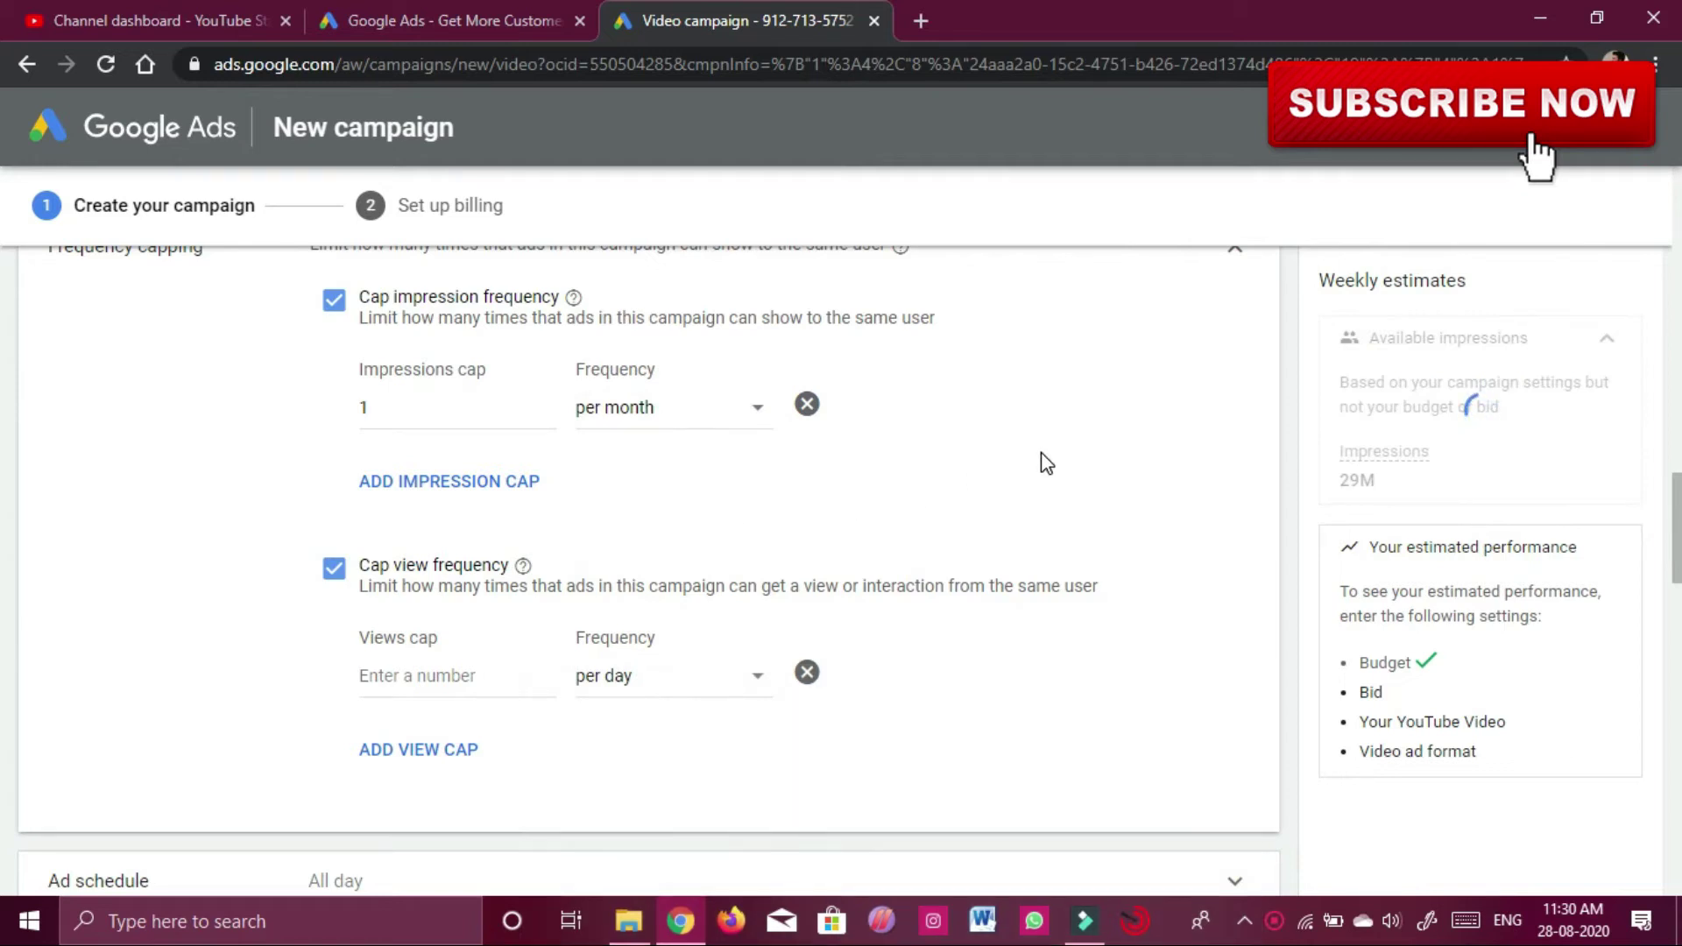
scroll(1041, 462, "down", 1)
scroll(496, 534, "up", 1)
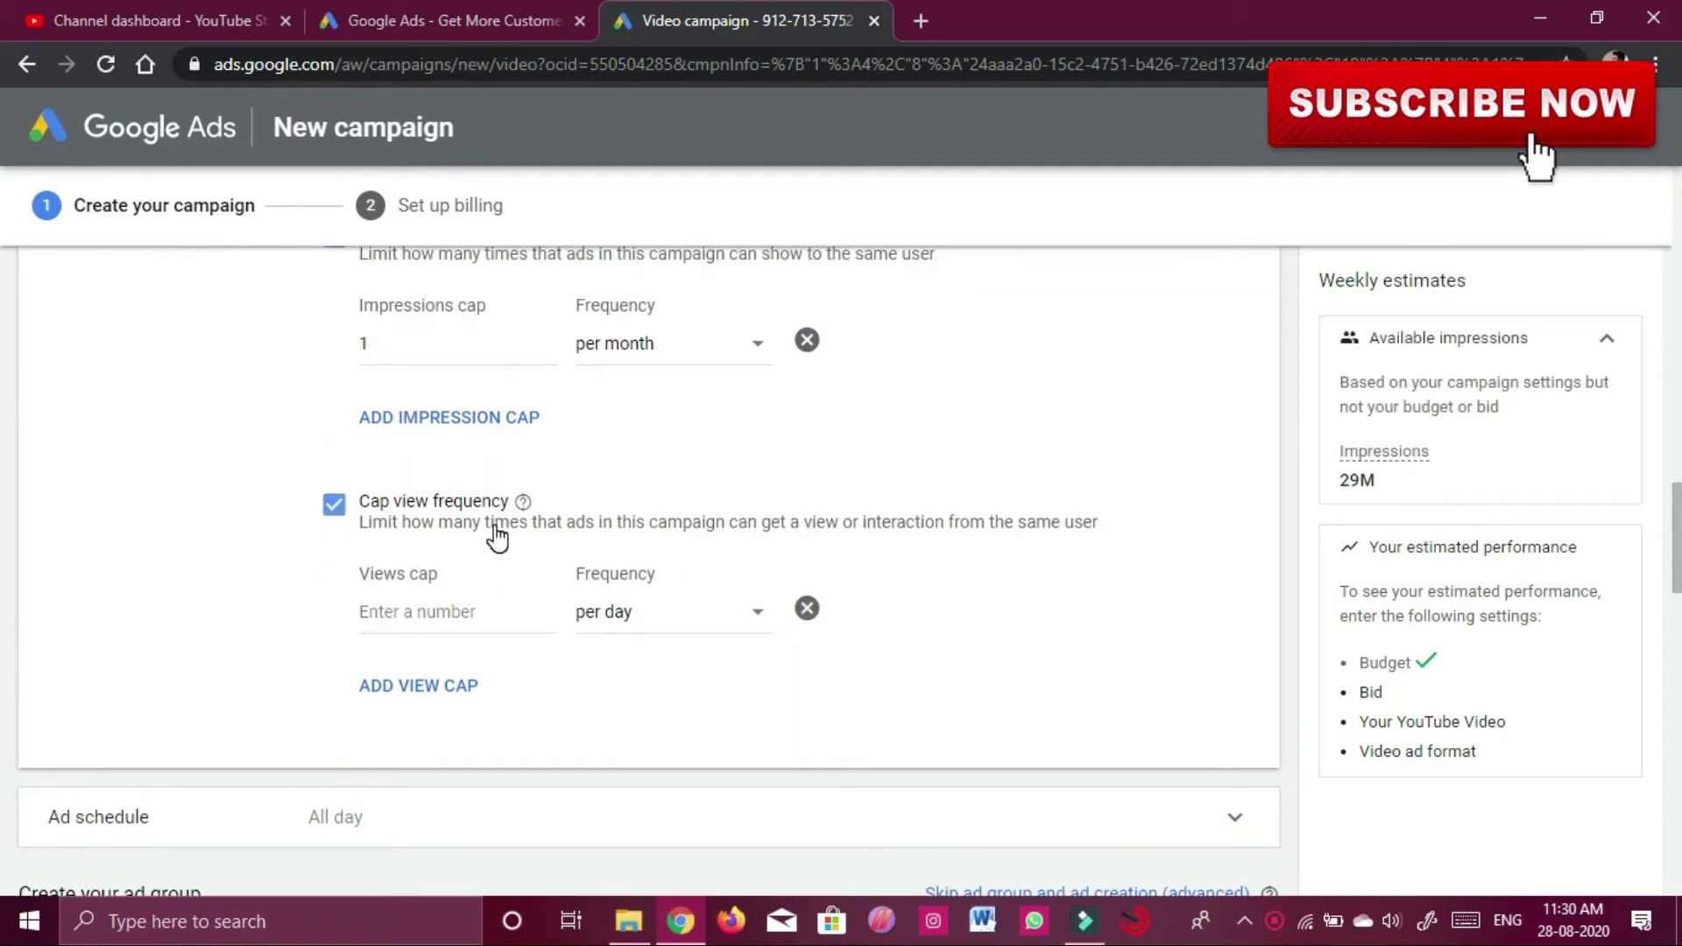
- Limit the ad group's demographics to males aged 18 - 24 and 25 - 34 who are not a parent, excluding all unknowns
scroll(974, 490, "up", 5)
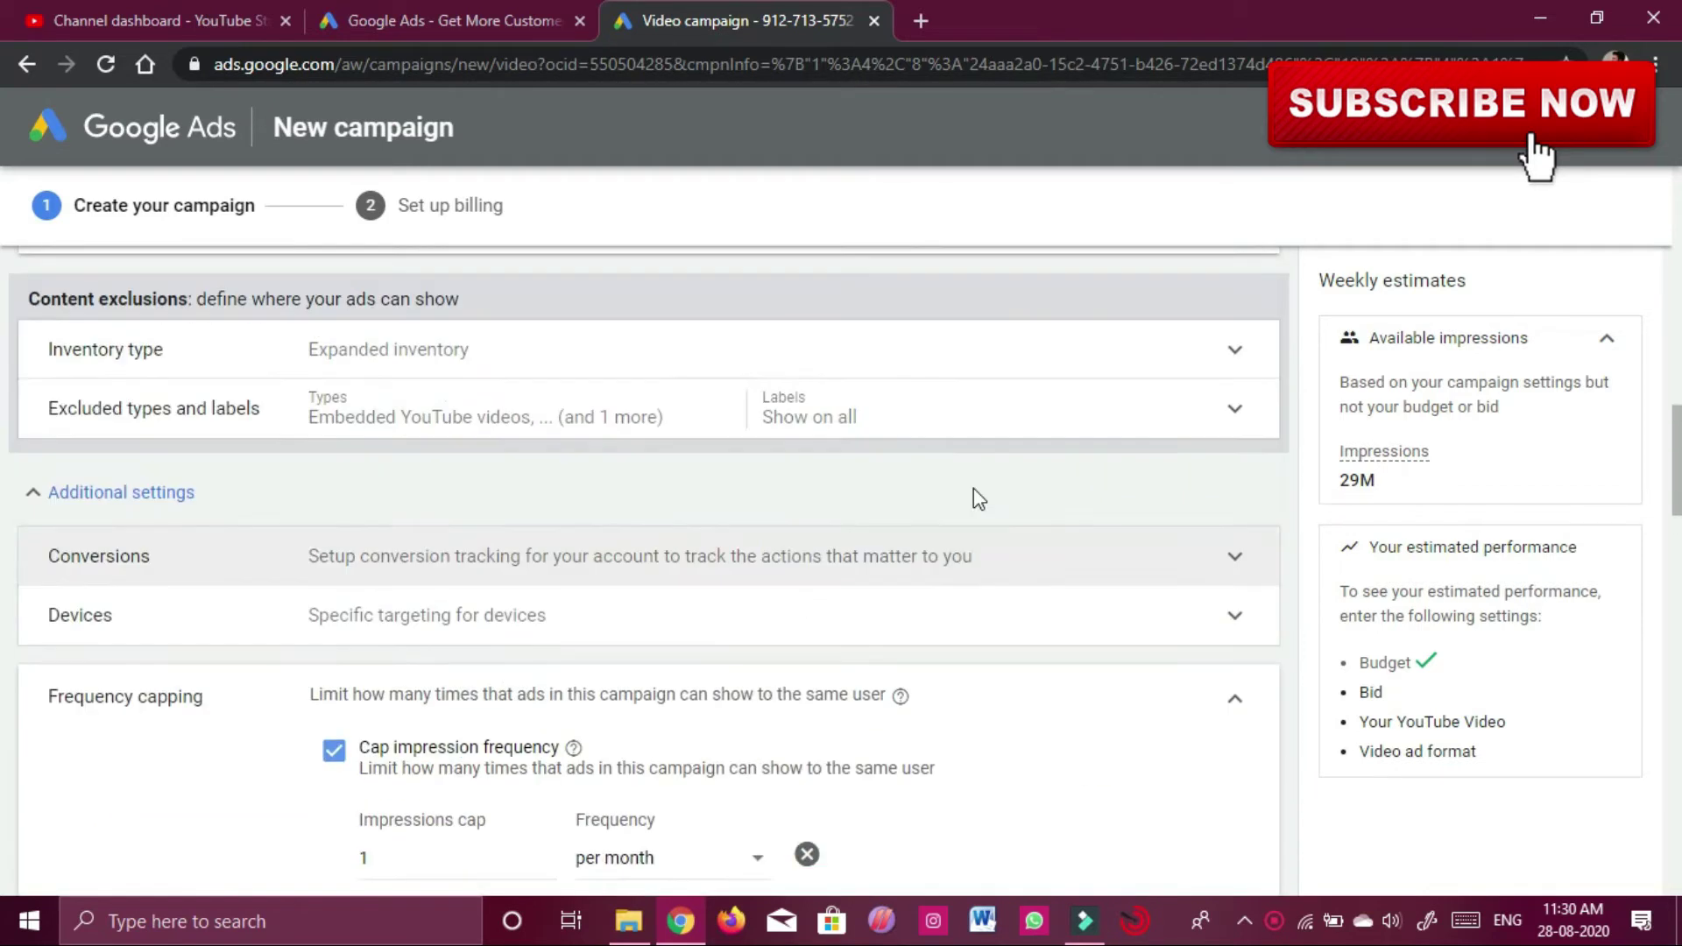
scroll(1238, 759, "up", 5)
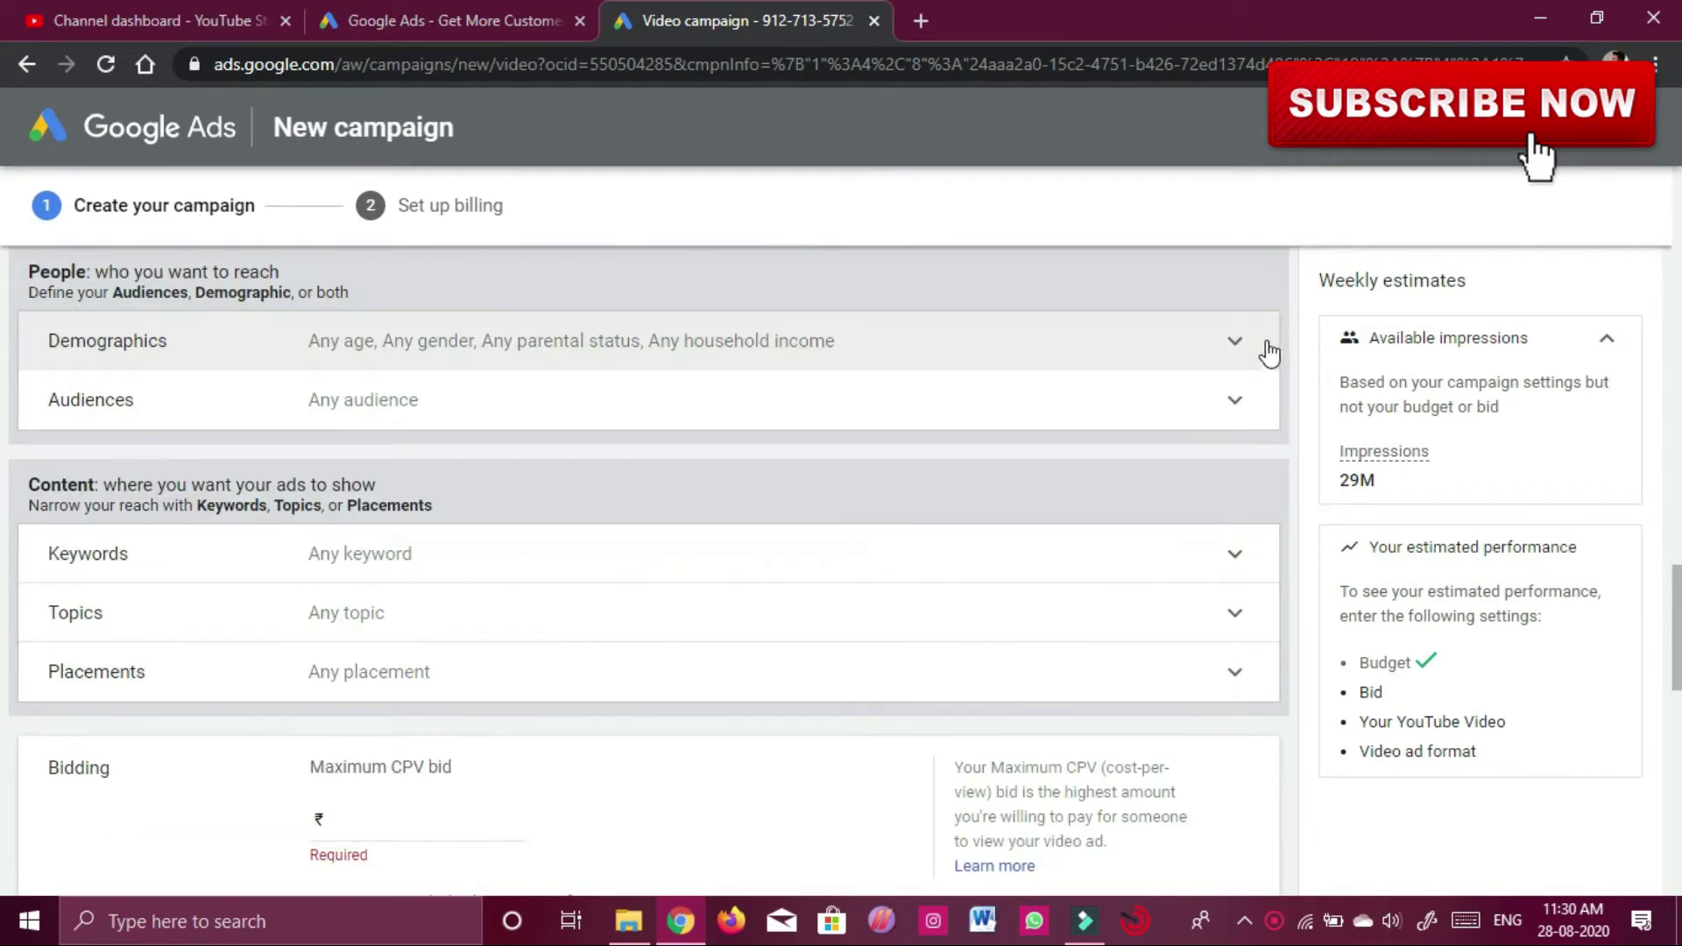
left_click(1228, 342)
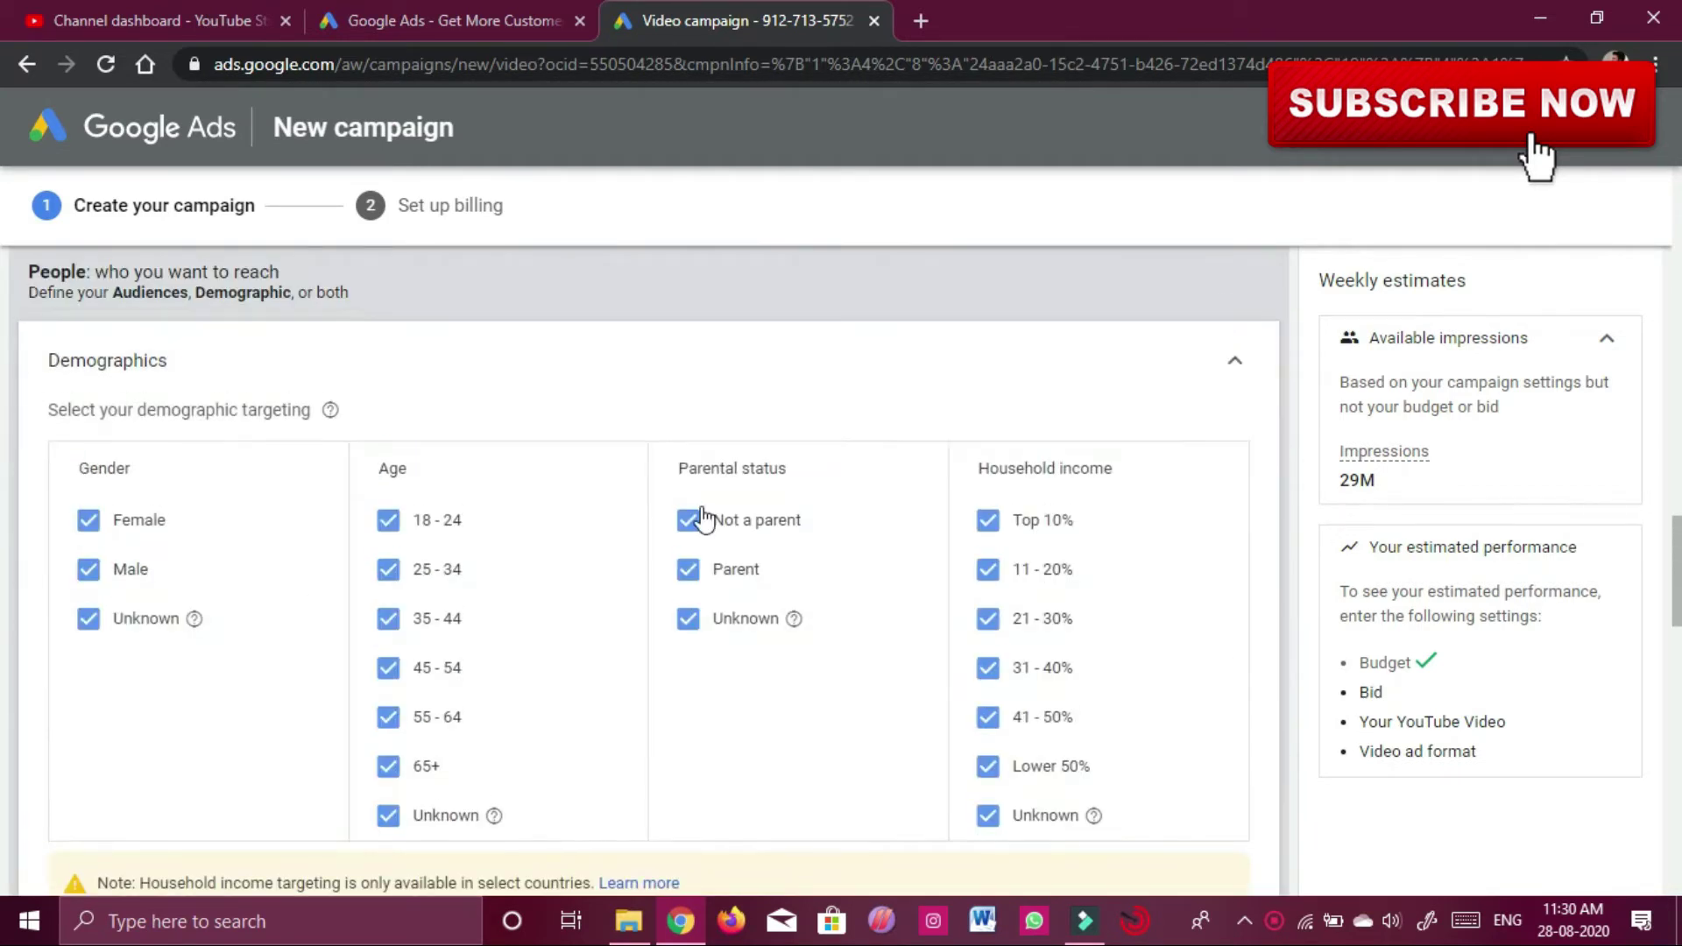
left_click(131, 619)
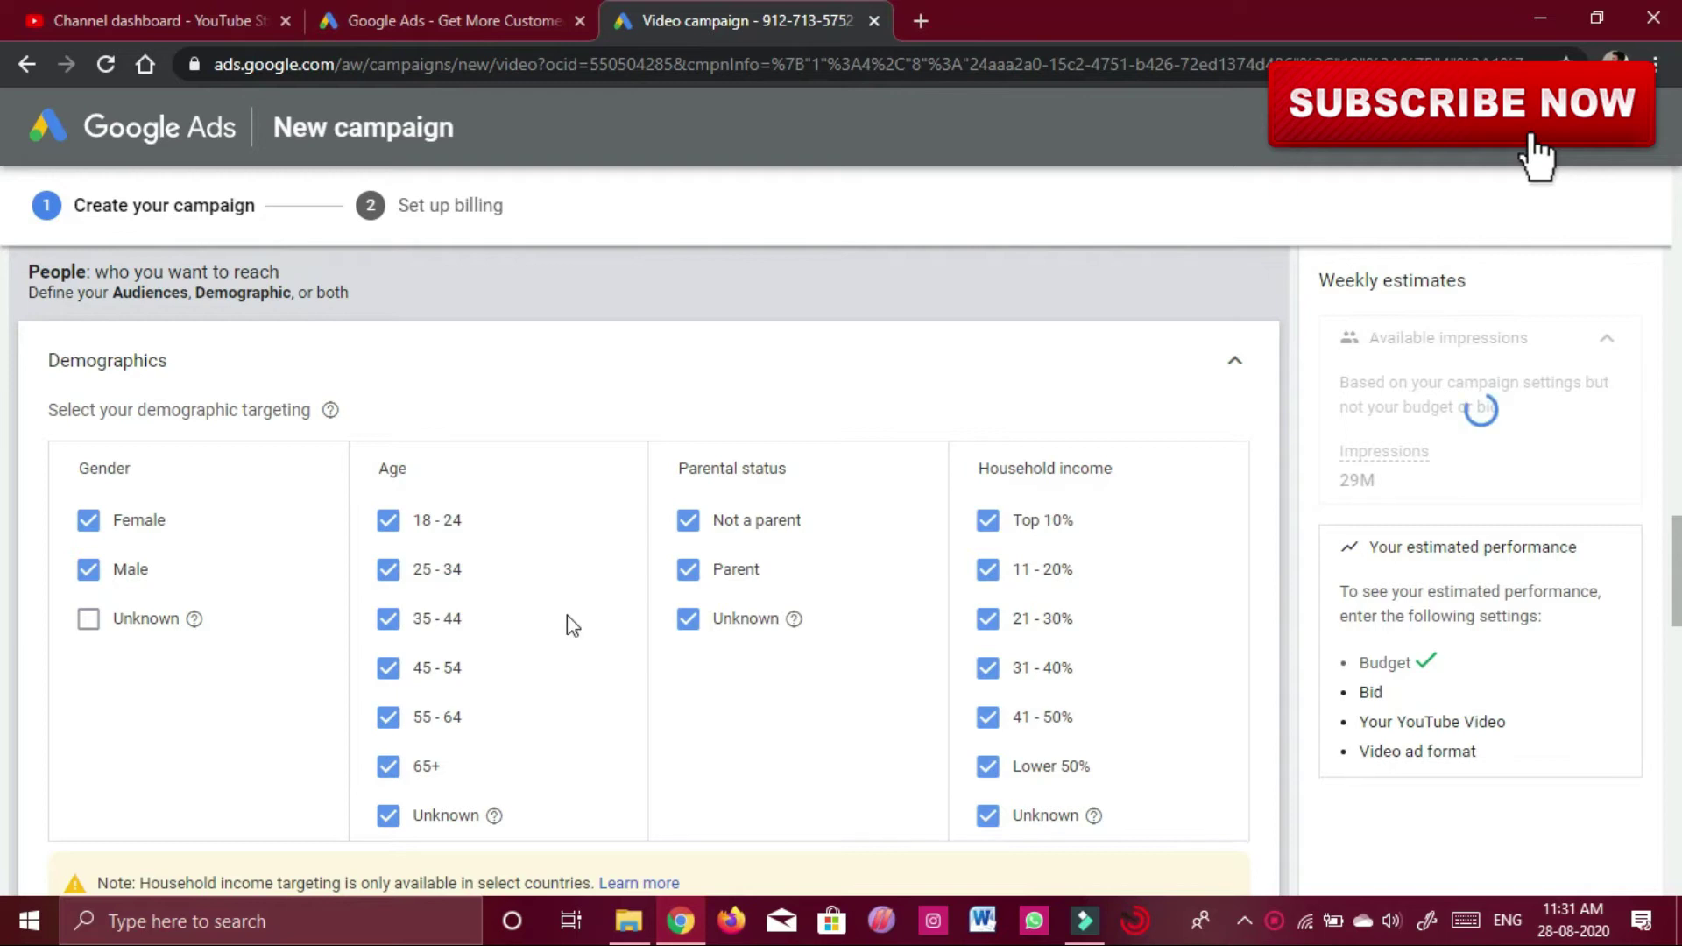
left_click(388, 668)
left_click(388, 717)
left_click(387, 768)
left_click(389, 621)
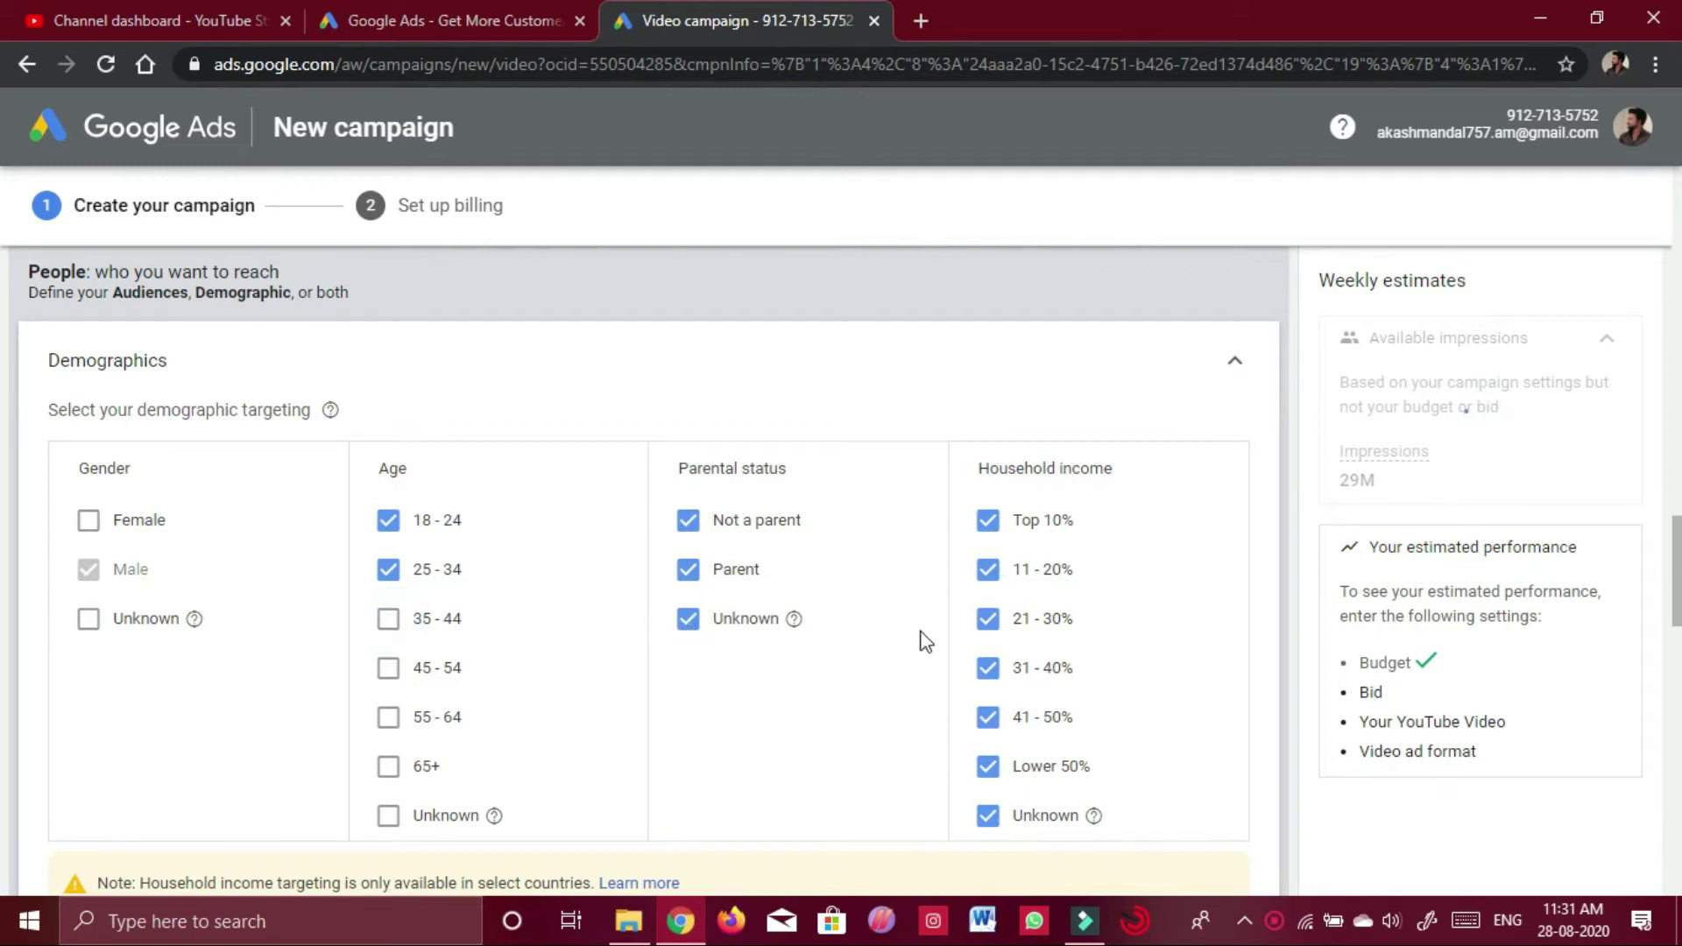
left_click(677, 574)
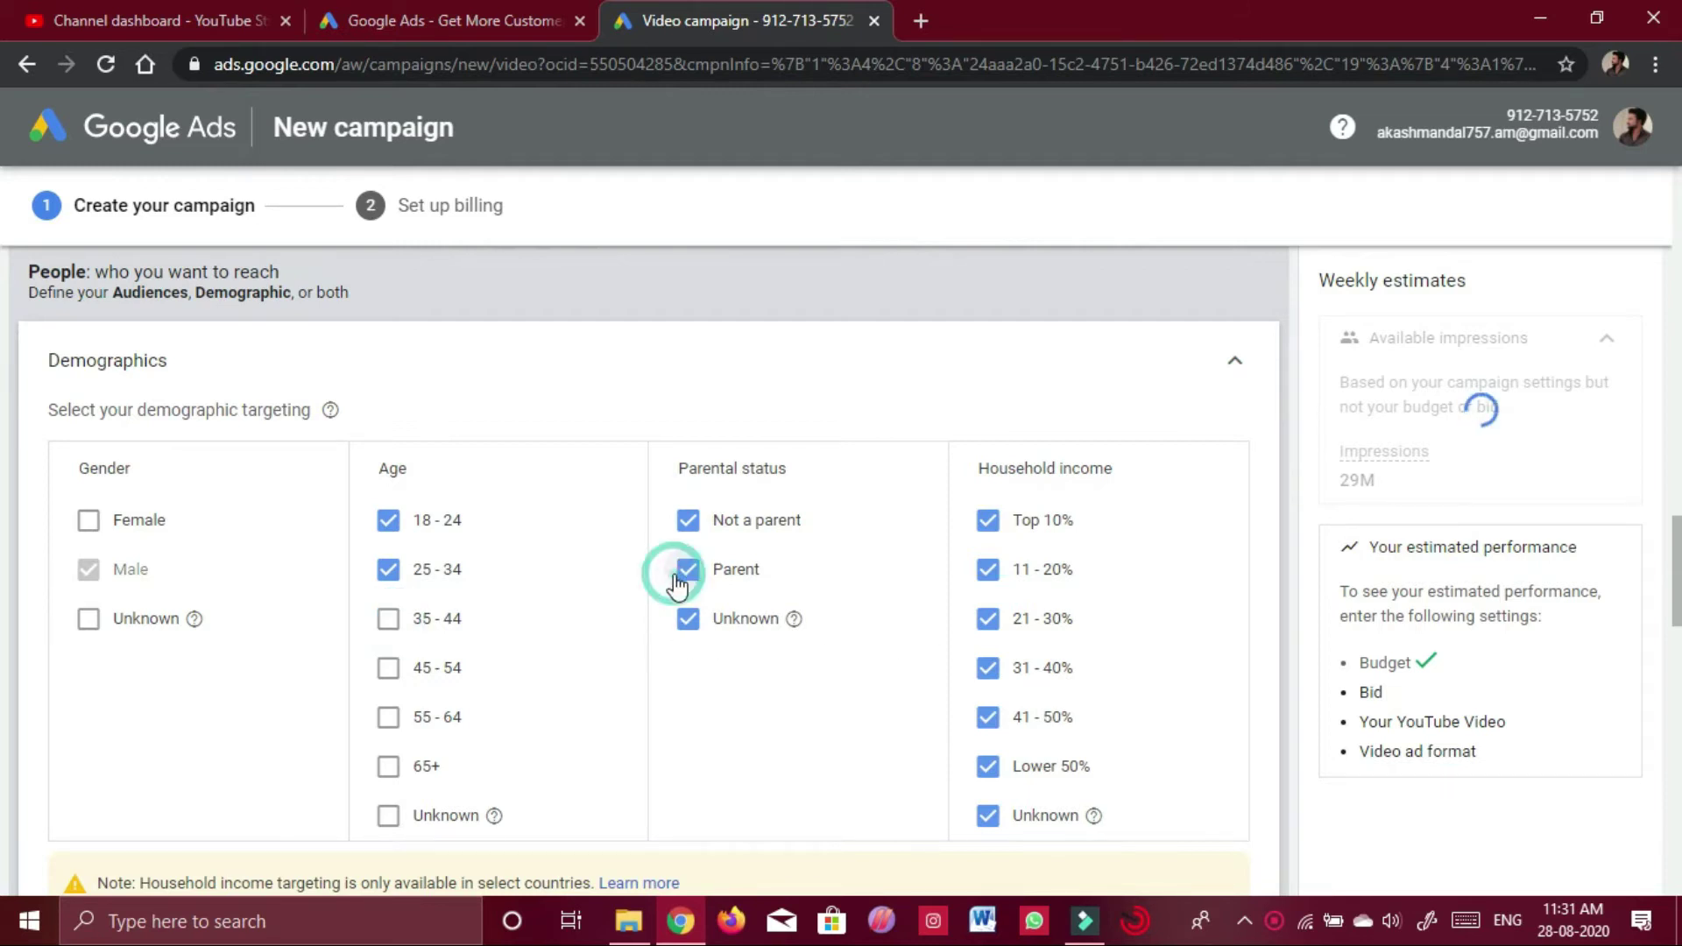
left_click(687, 620)
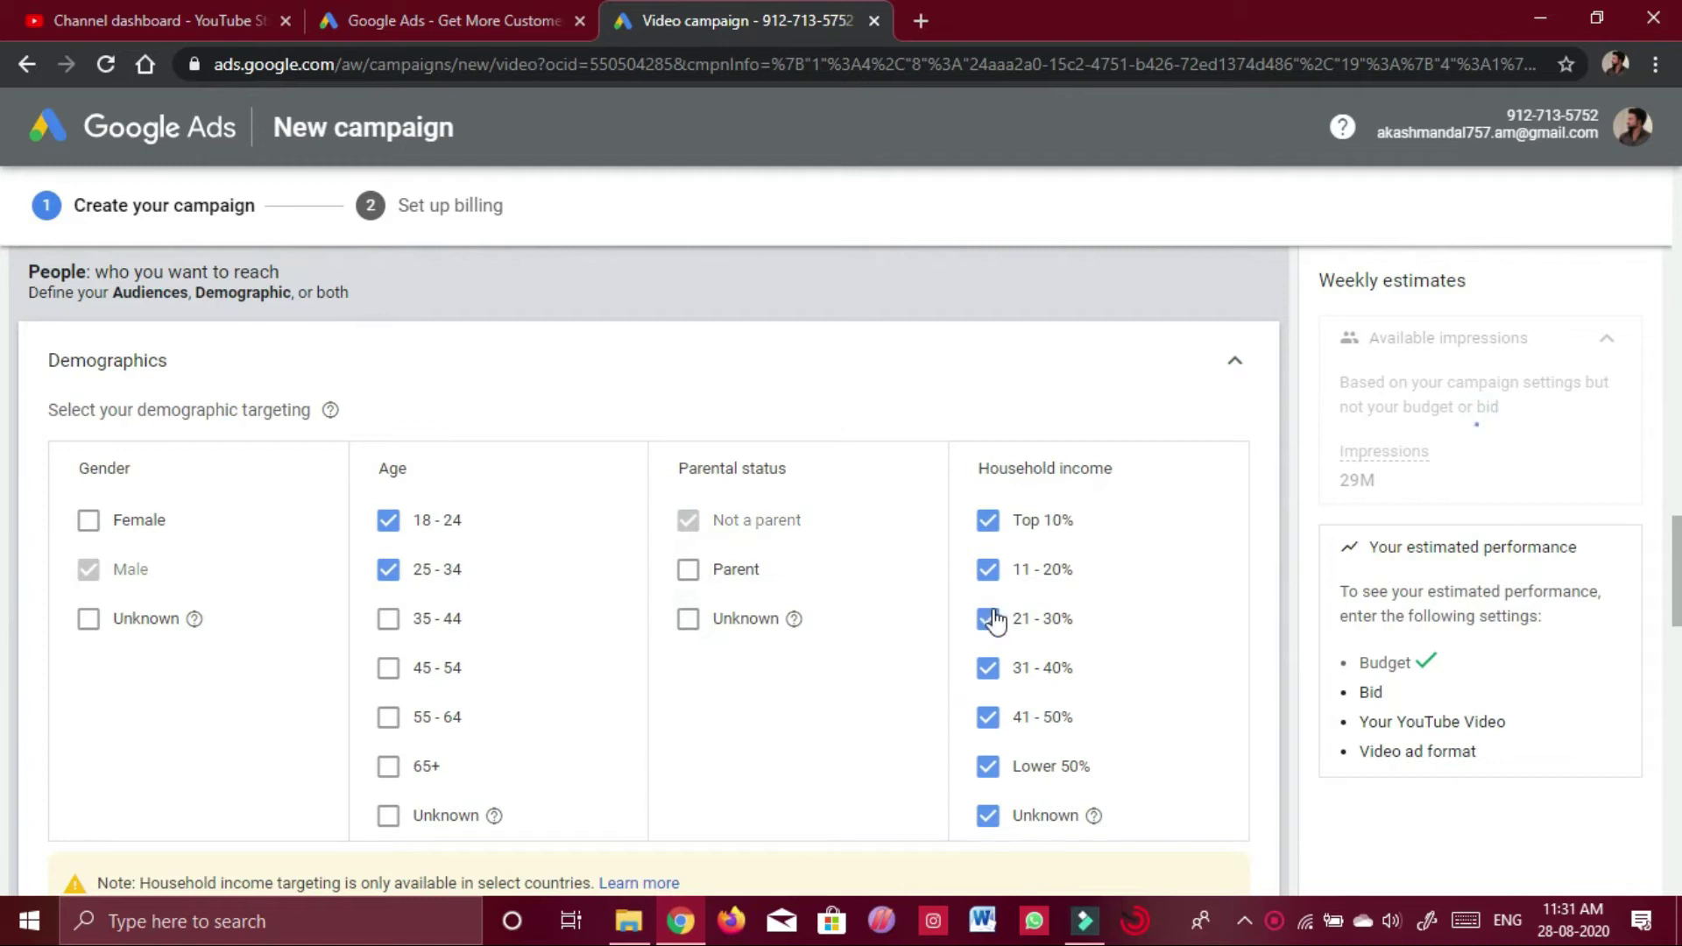
- Restrict the household income targeting to the 31 - 40% bracket only, excluding every other bracket and Unknown
scroll(995, 626, "down", 1)
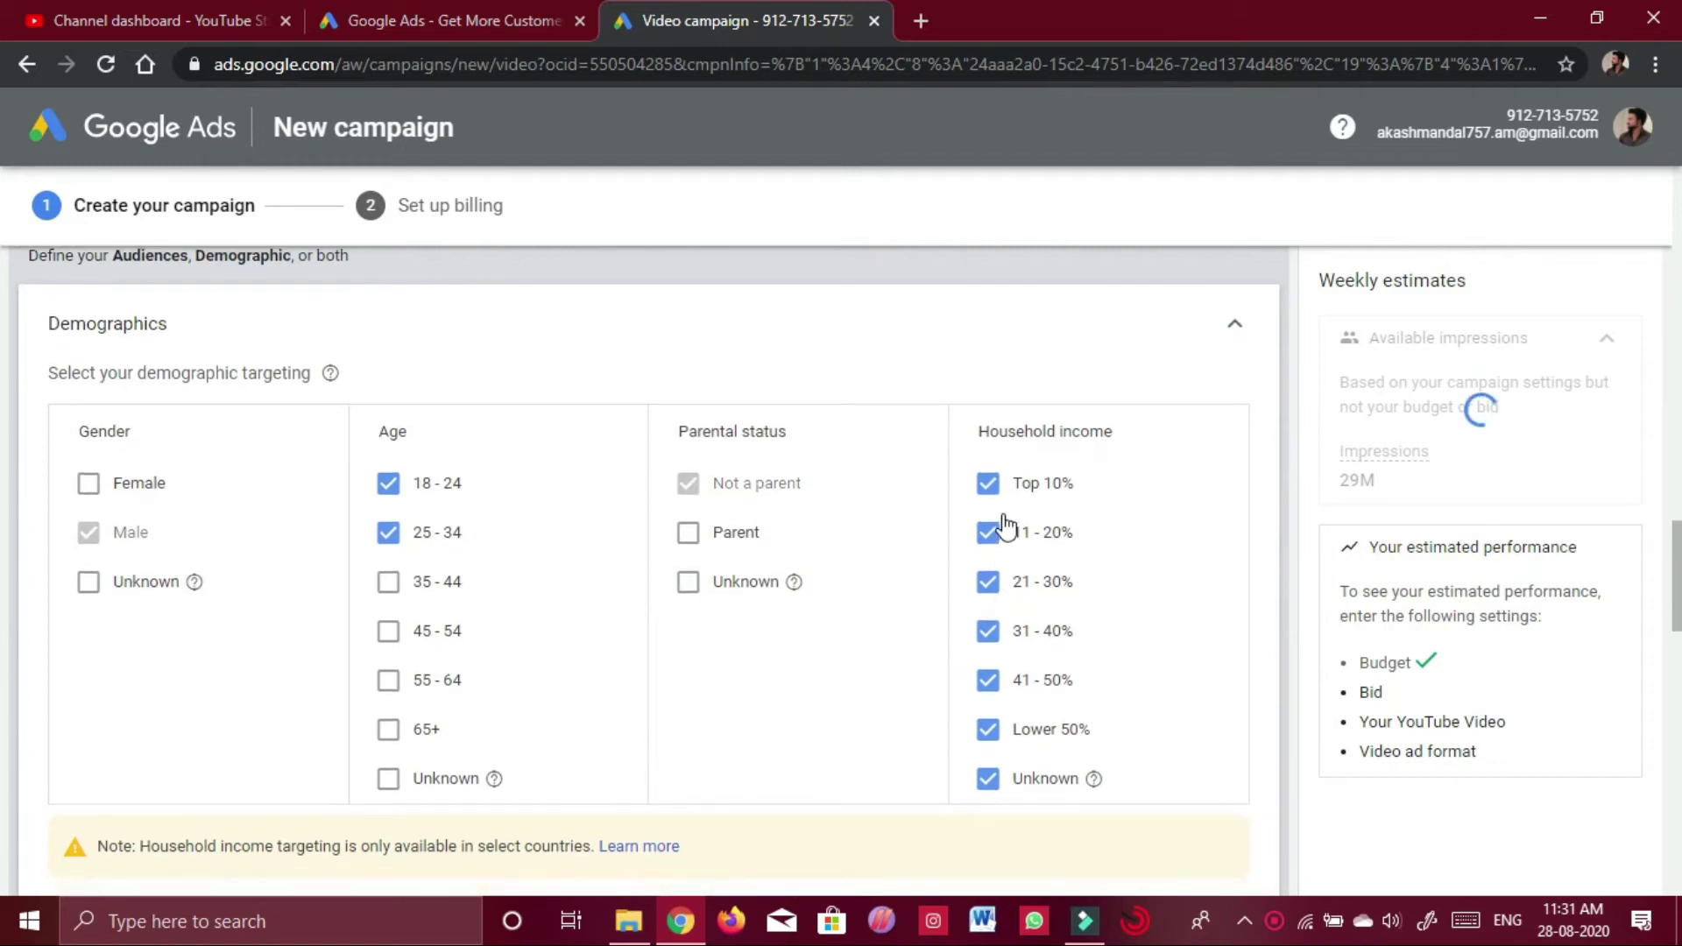
left_click(990, 491)
left_click(987, 536)
left_click(986, 581)
left_click(988, 647)
left_click(988, 683)
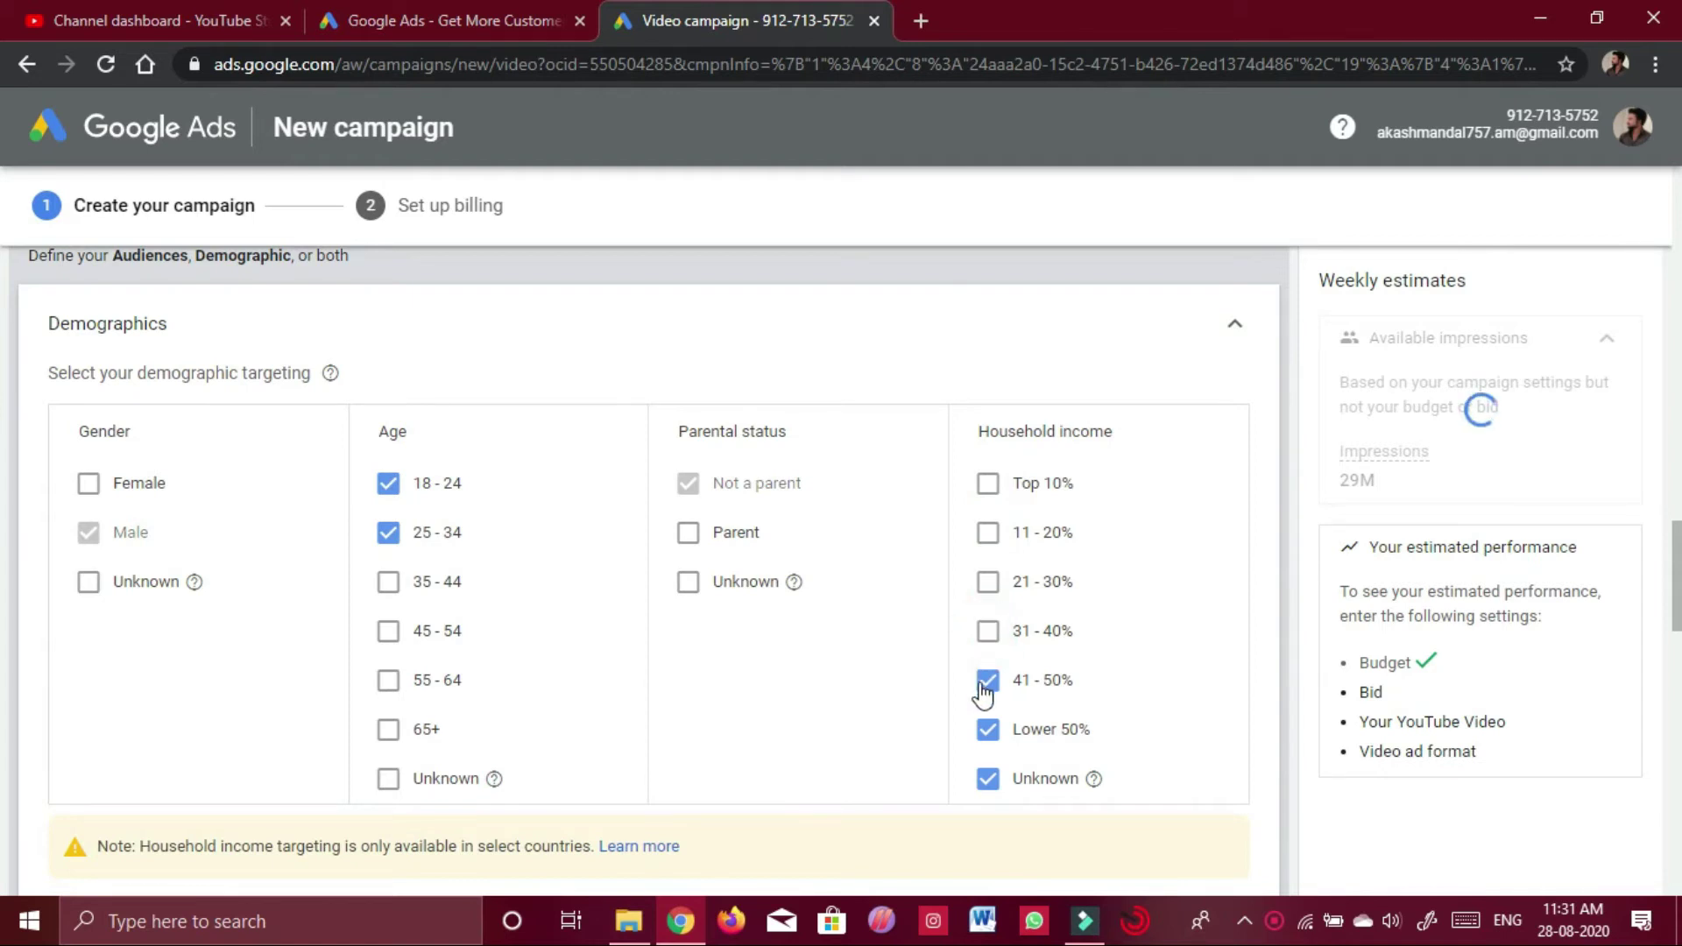
left_click(990, 734)
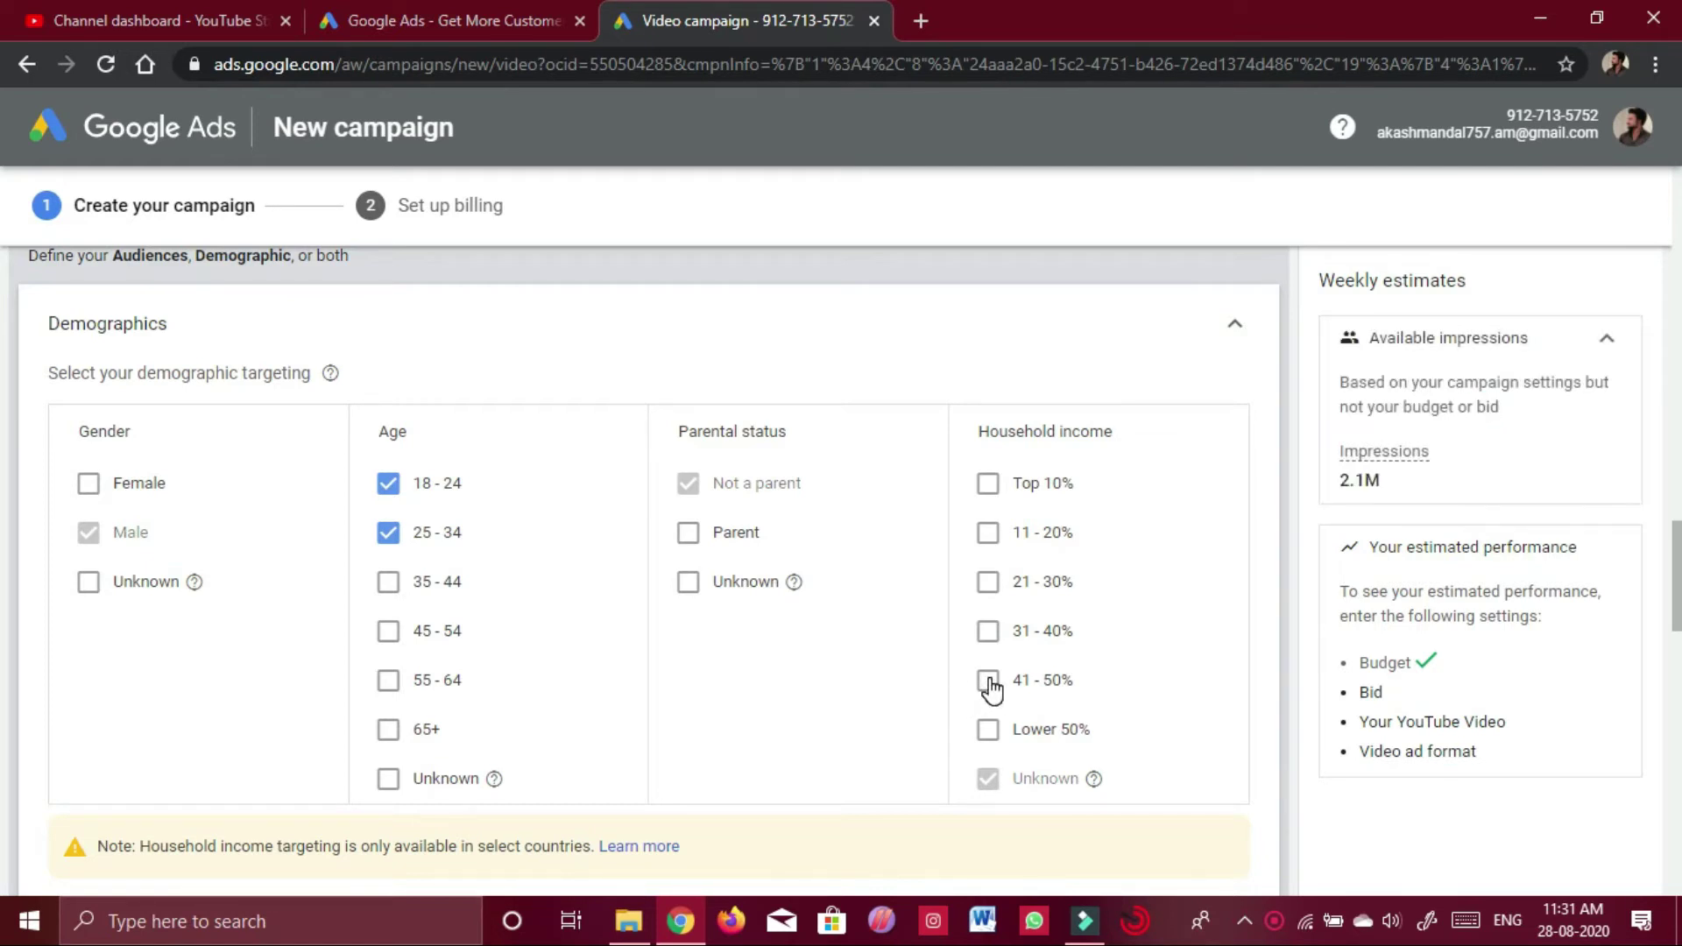
left_click(989, 634)
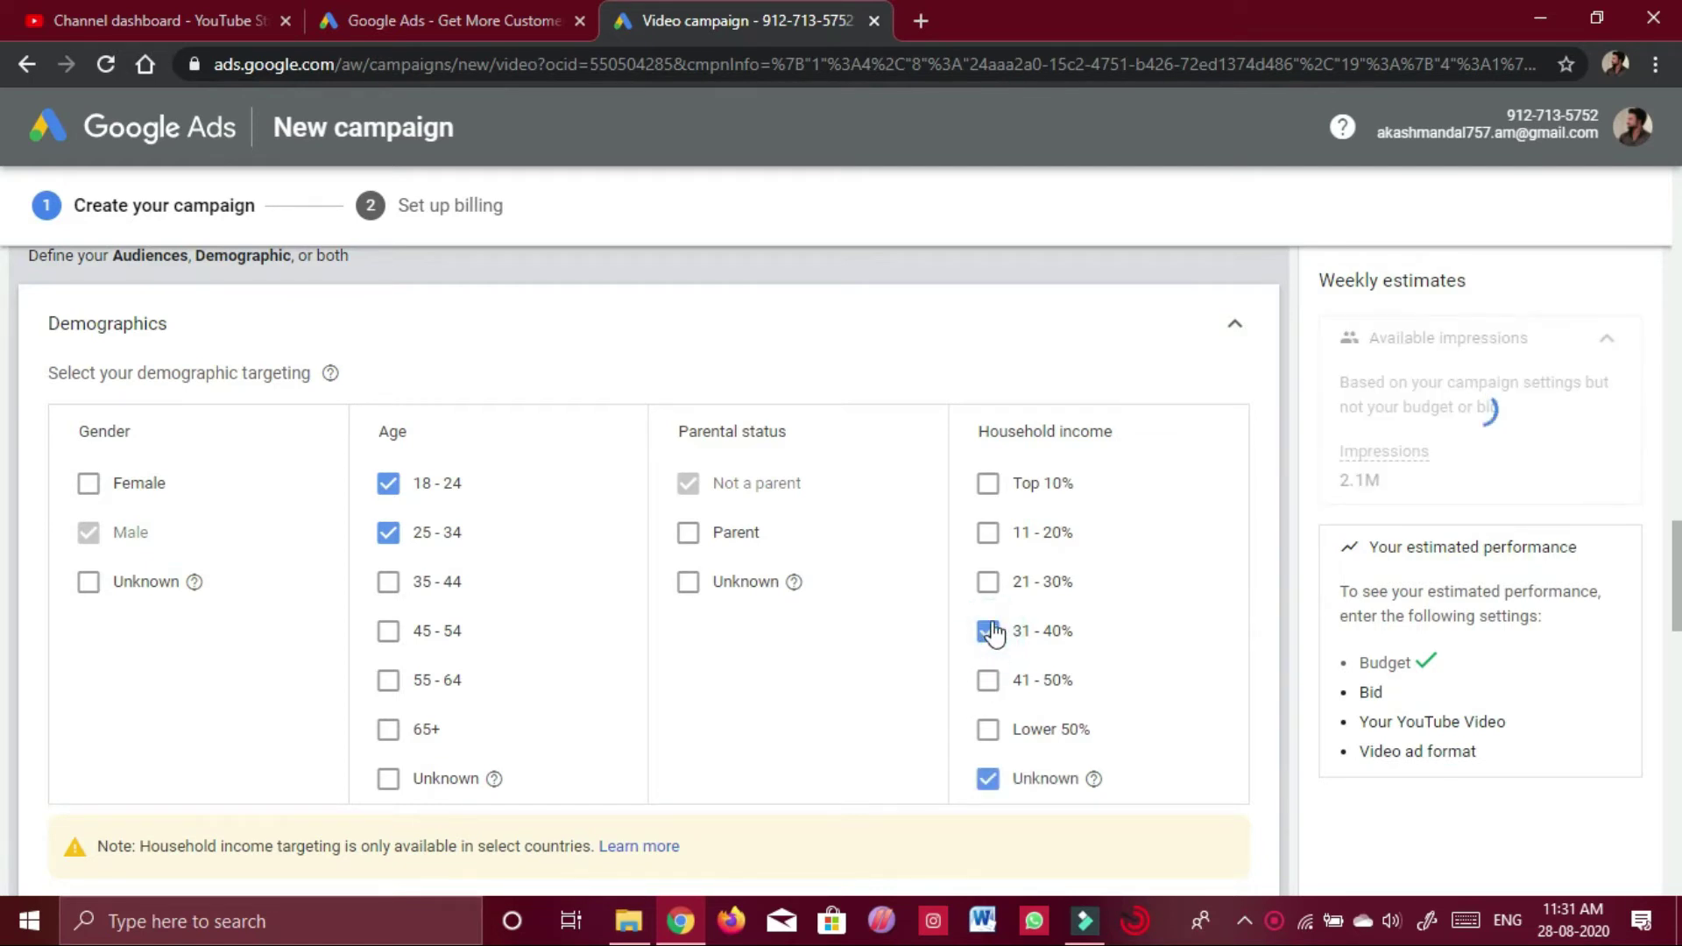
left_click(987, 781)
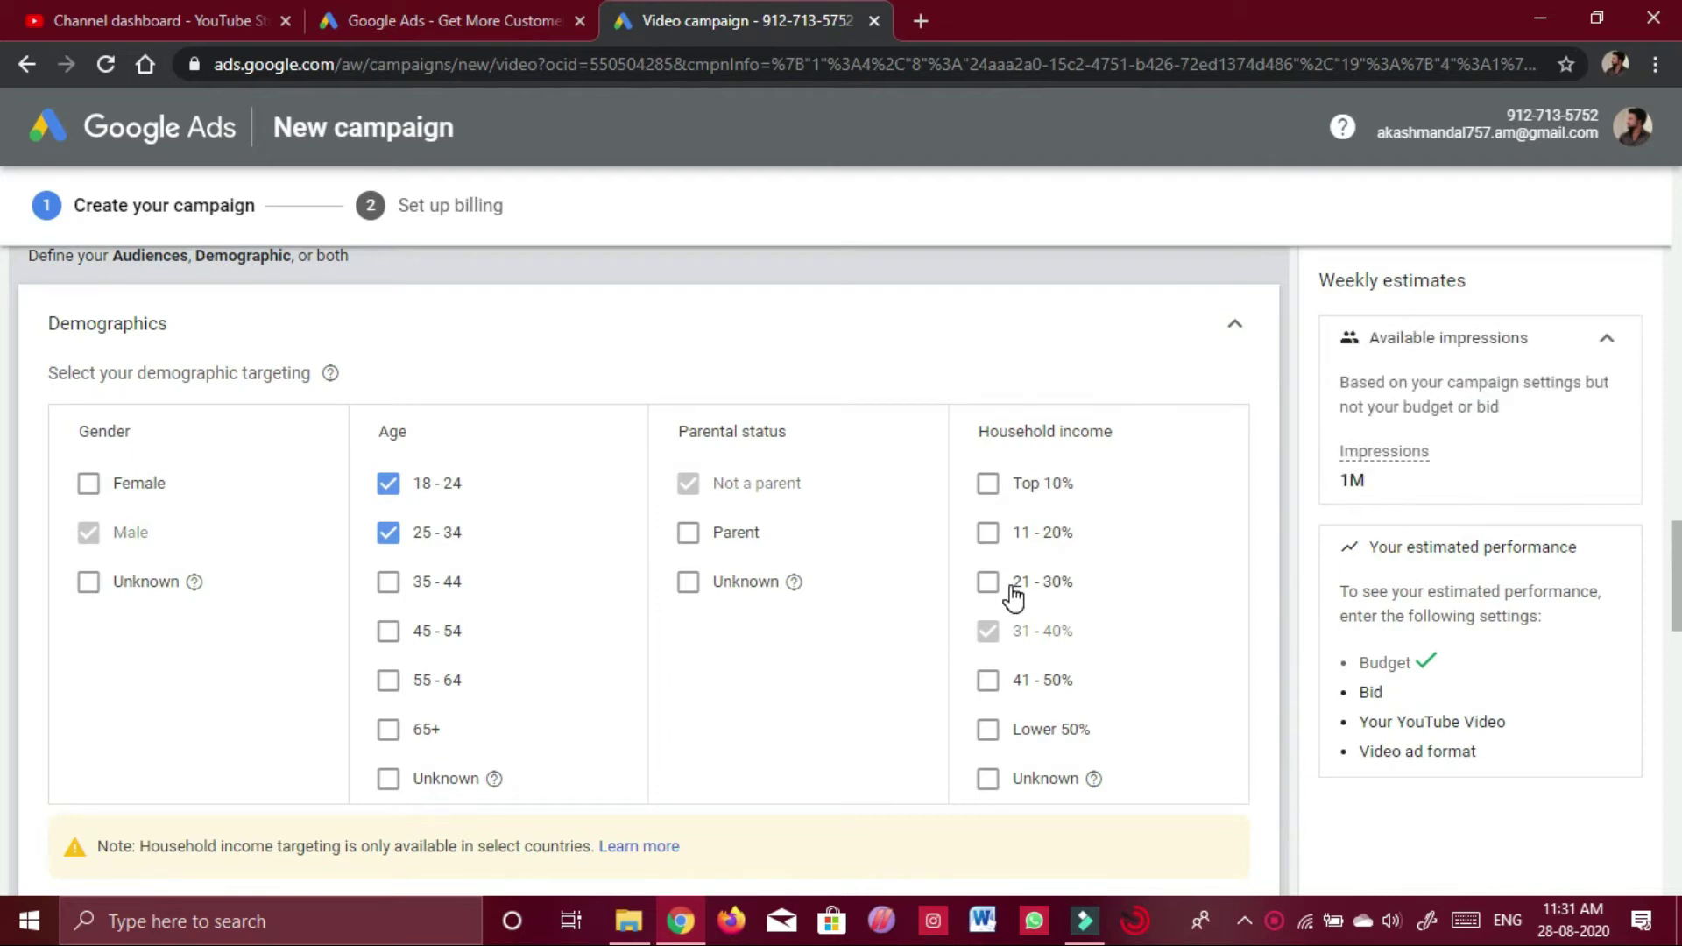
- Include all the remaining household income brackets and Unknown in the demographic targeting again
left_click(988, 685)
left_click(994, 550)
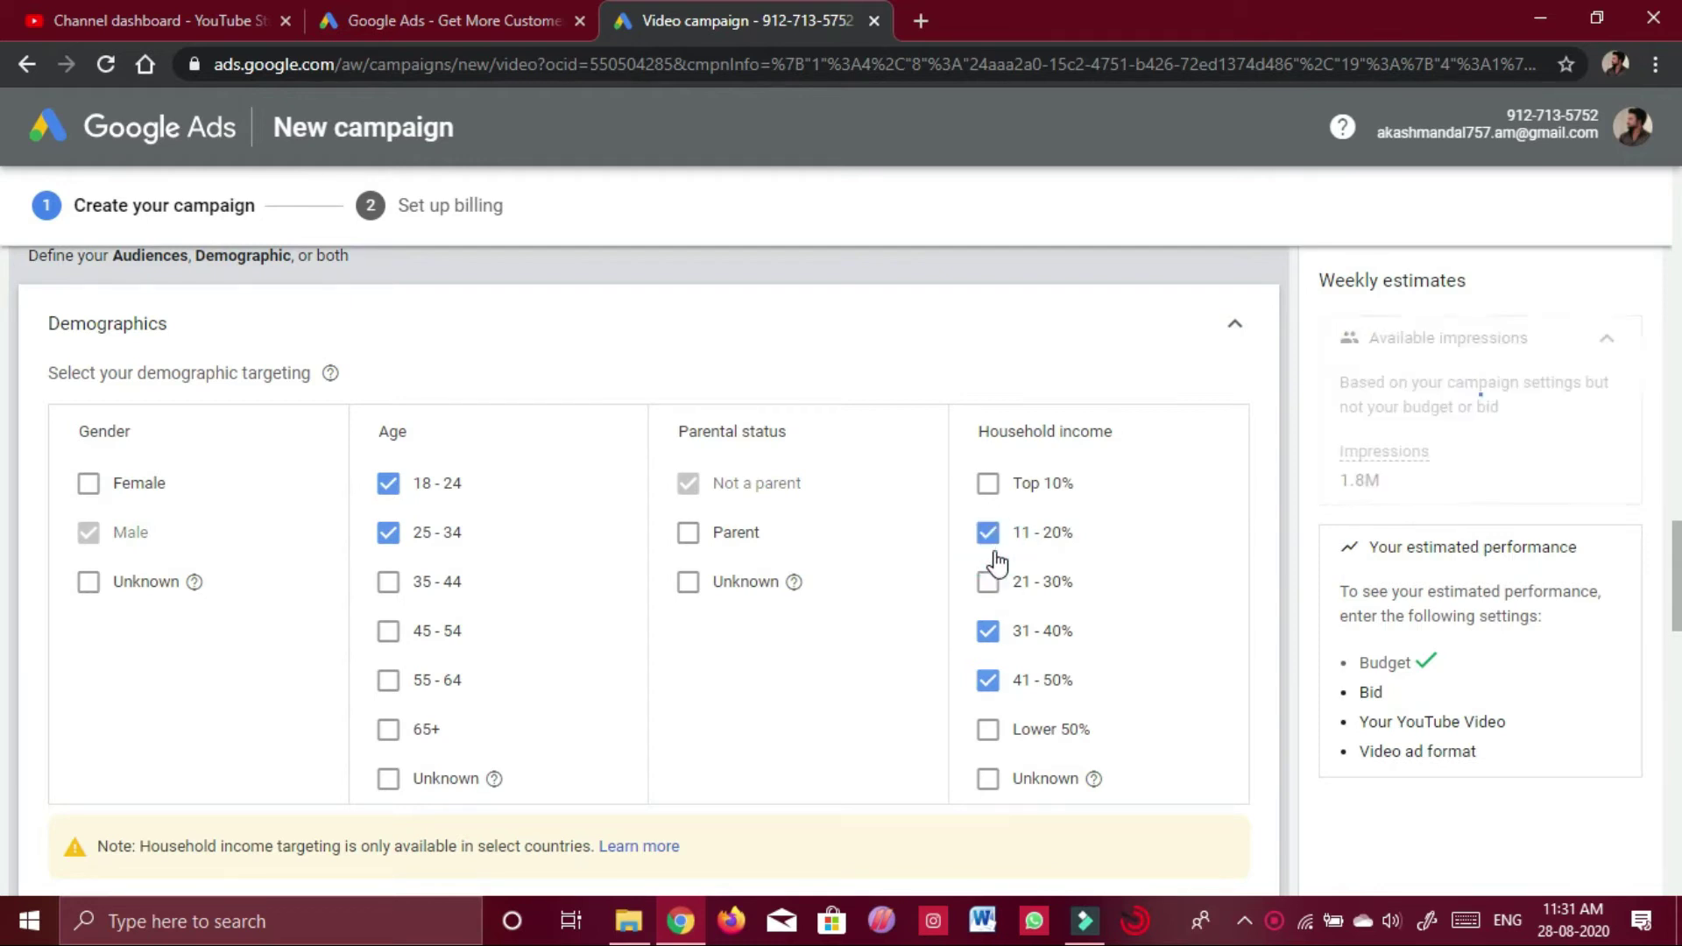
left_click(987, 585)
left_click(987, 736)
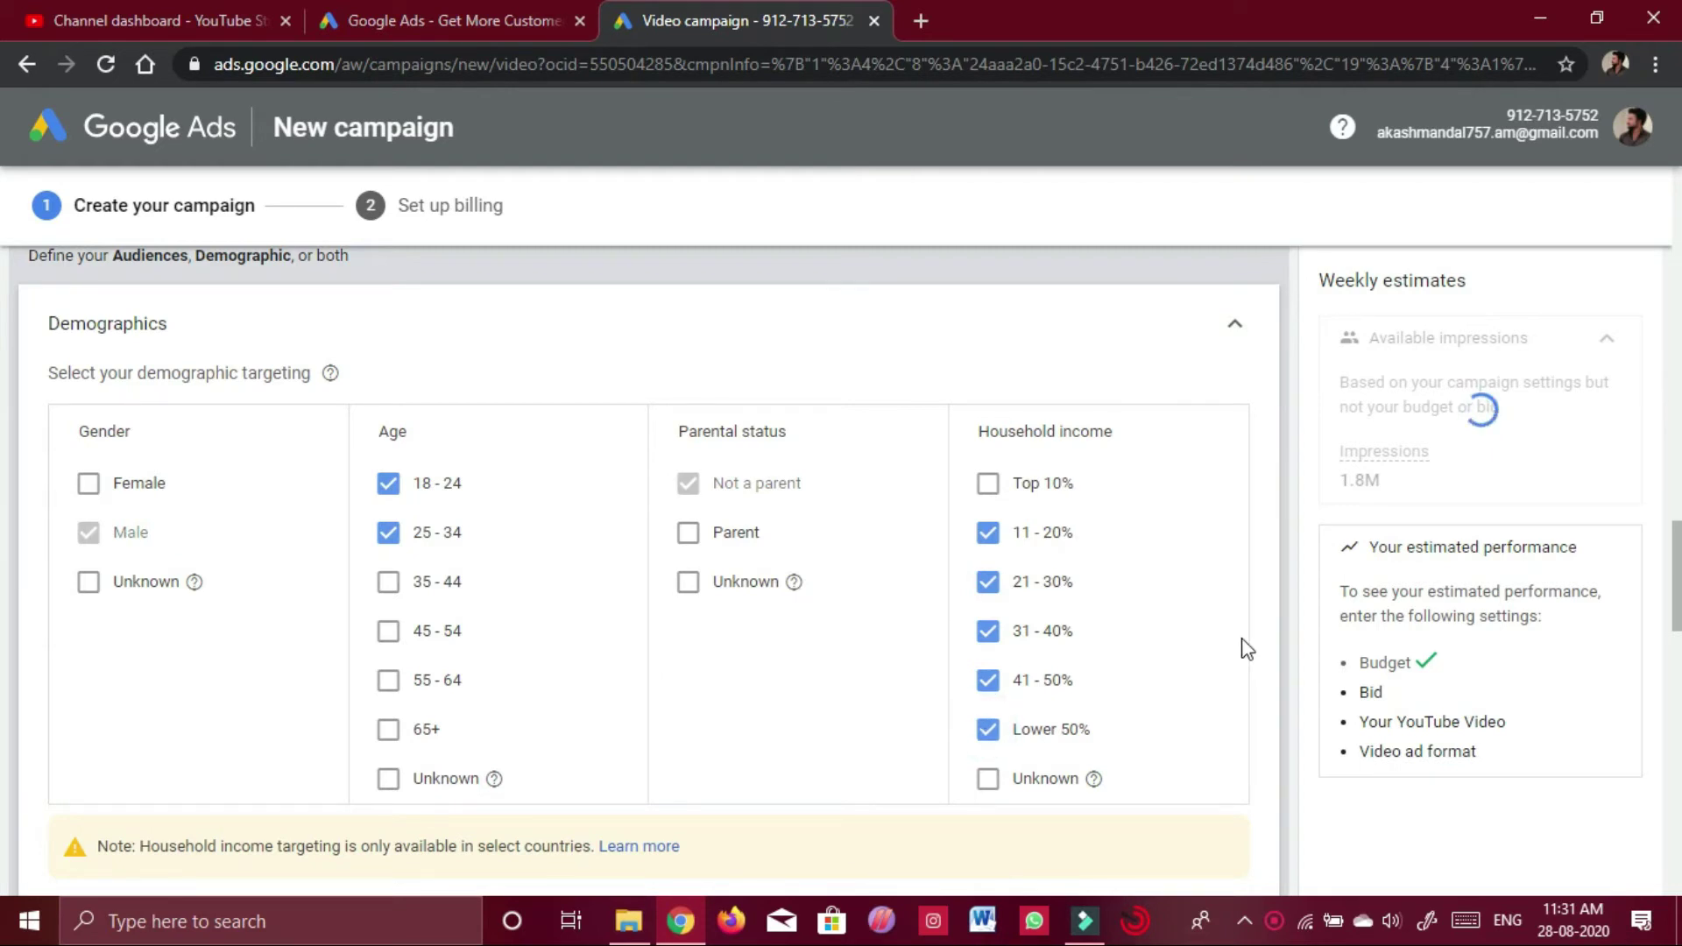
left_click(990, 487)
left_click(988, 780)
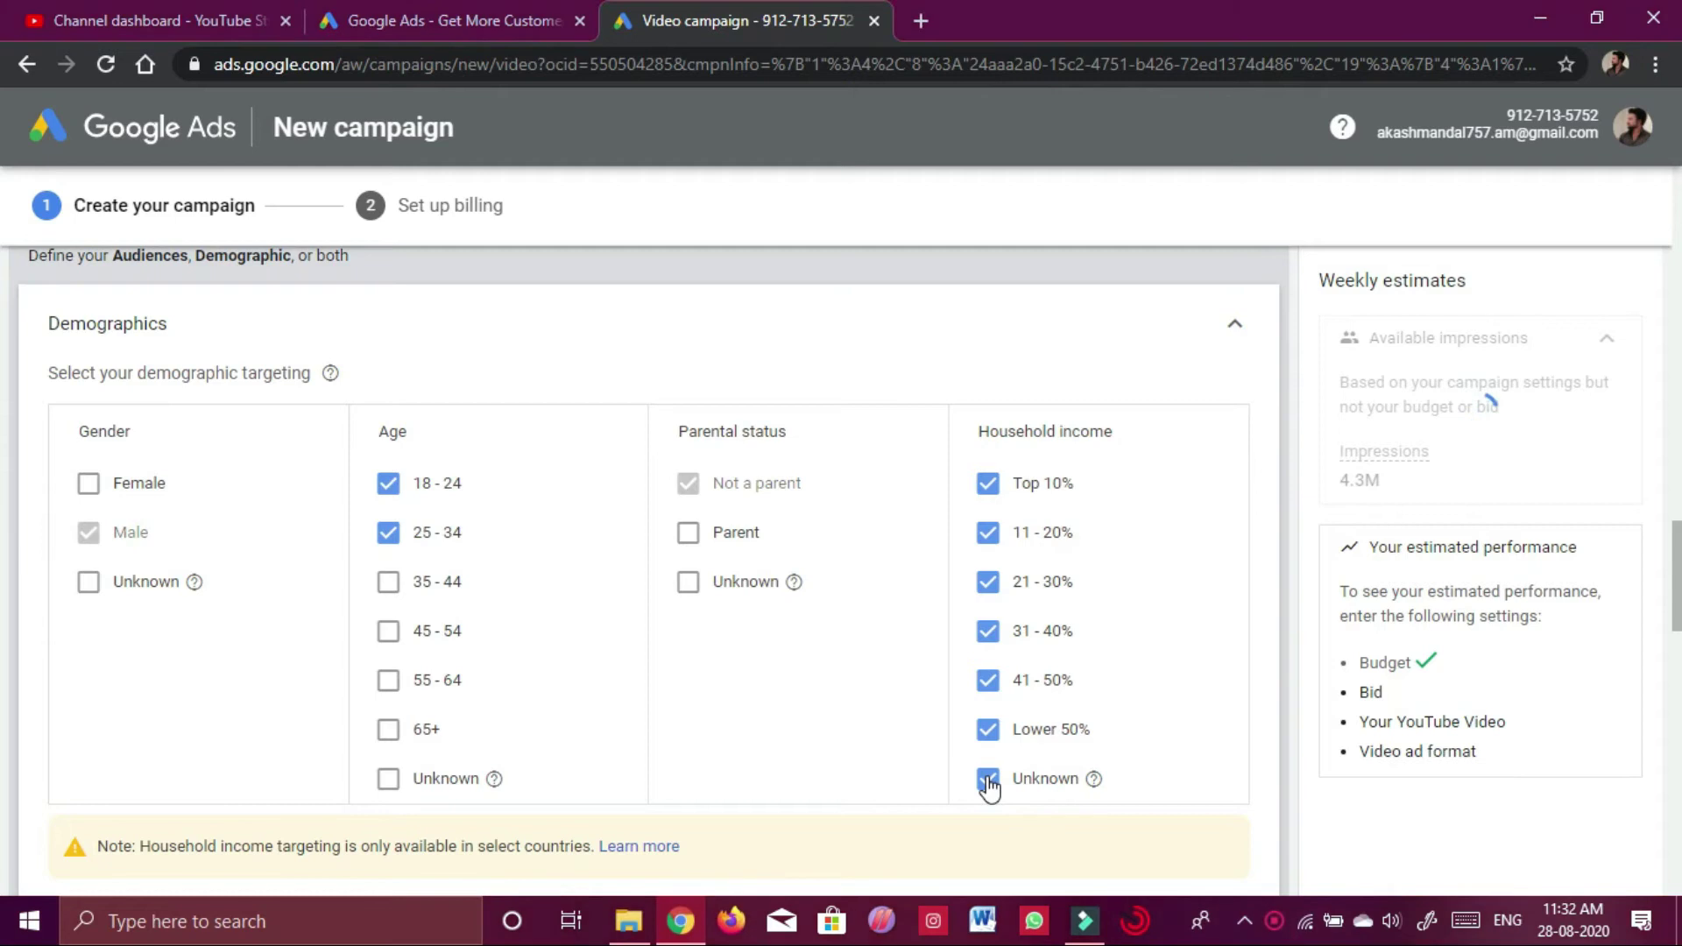
- Collapse the demographics and examine the audience ideas and the affinity categories for interests and habits, without selecting any audience
left_click(1235, 325)
scroll(858, 411, "down", 1)
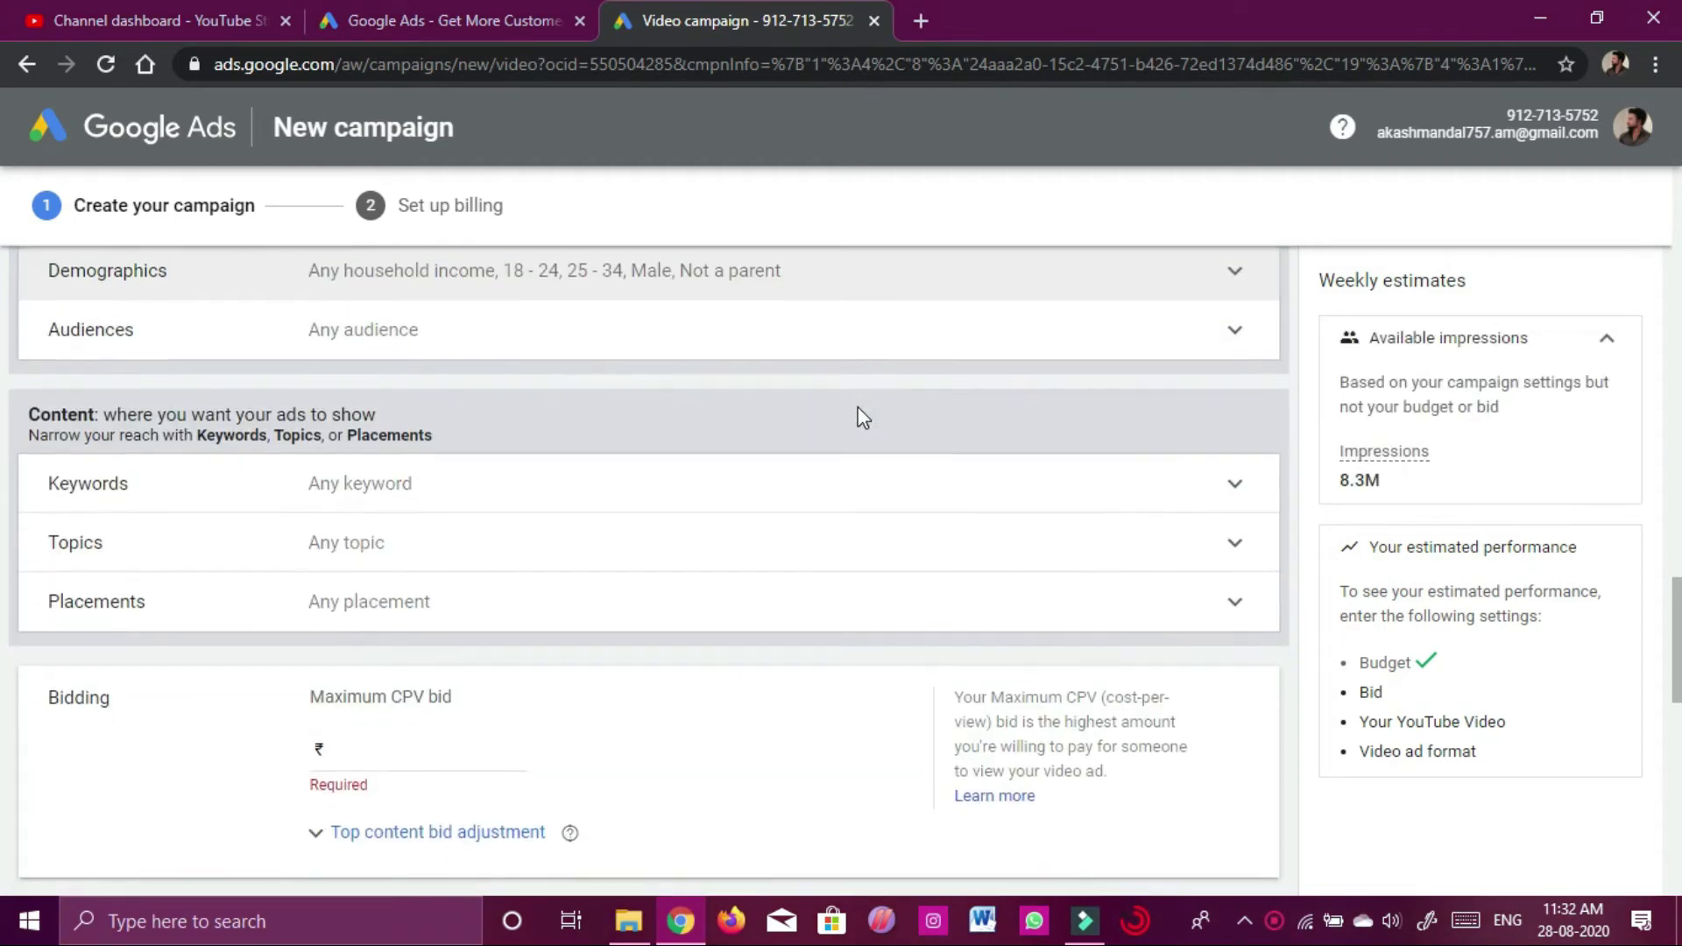
scroll(1051, 464, "down", 2)
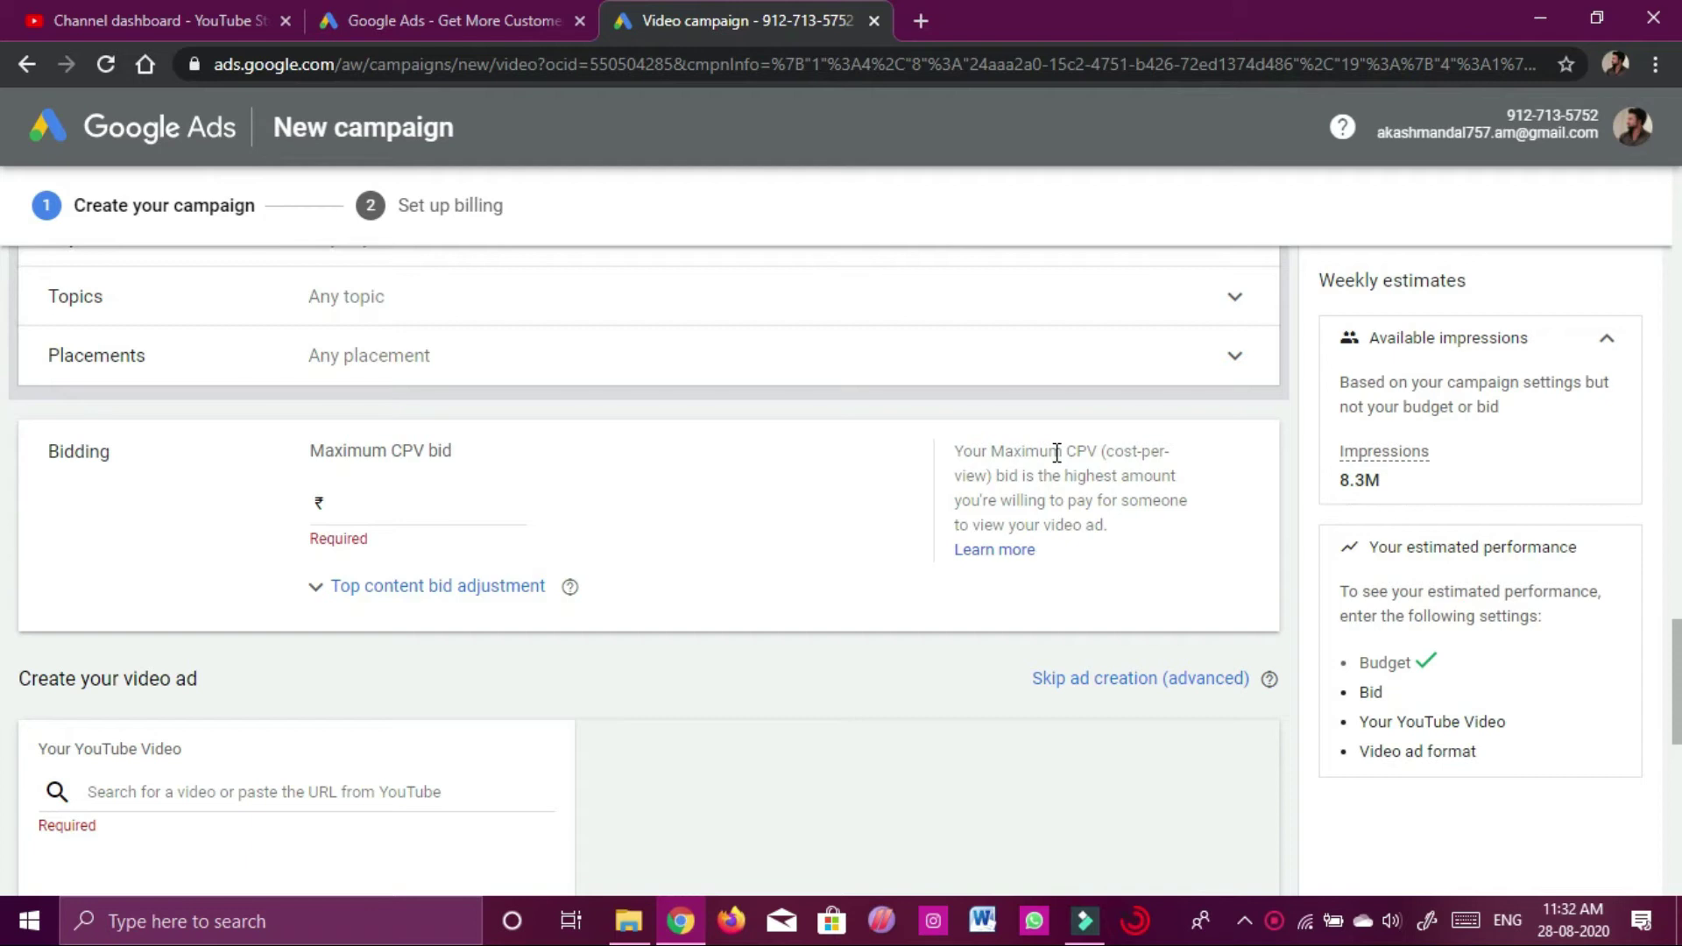
scroll(1056, 452, "up", 4)
left_click(1186, 518)
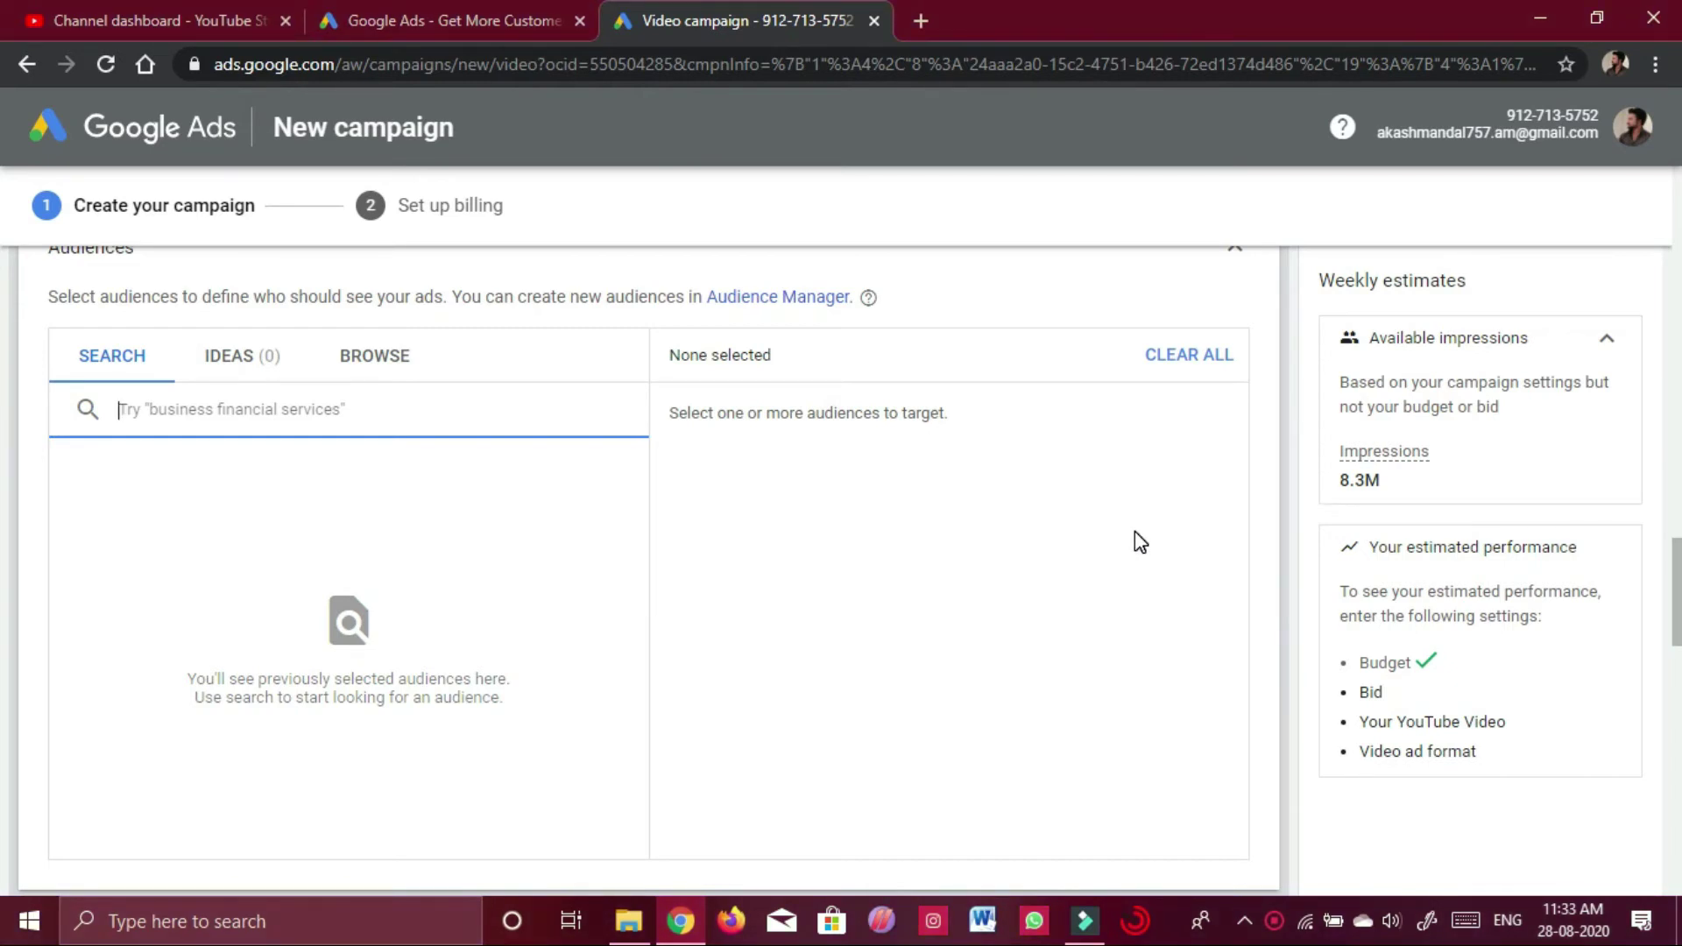
left_click(245, 369)
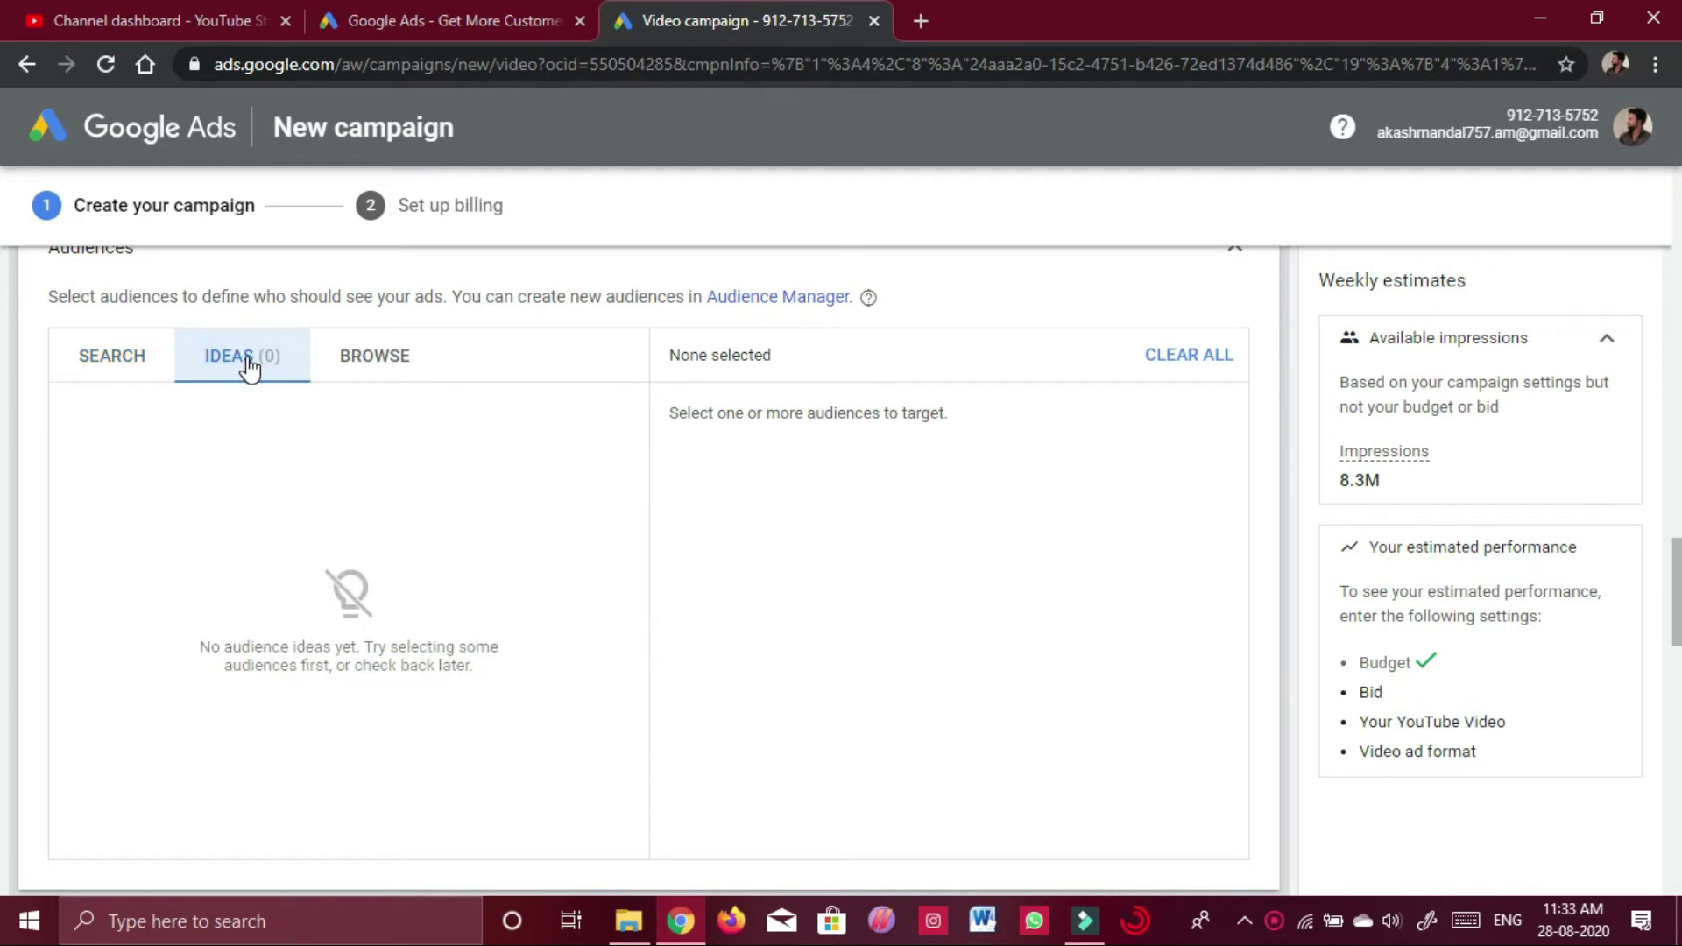
left_click(379, 381)
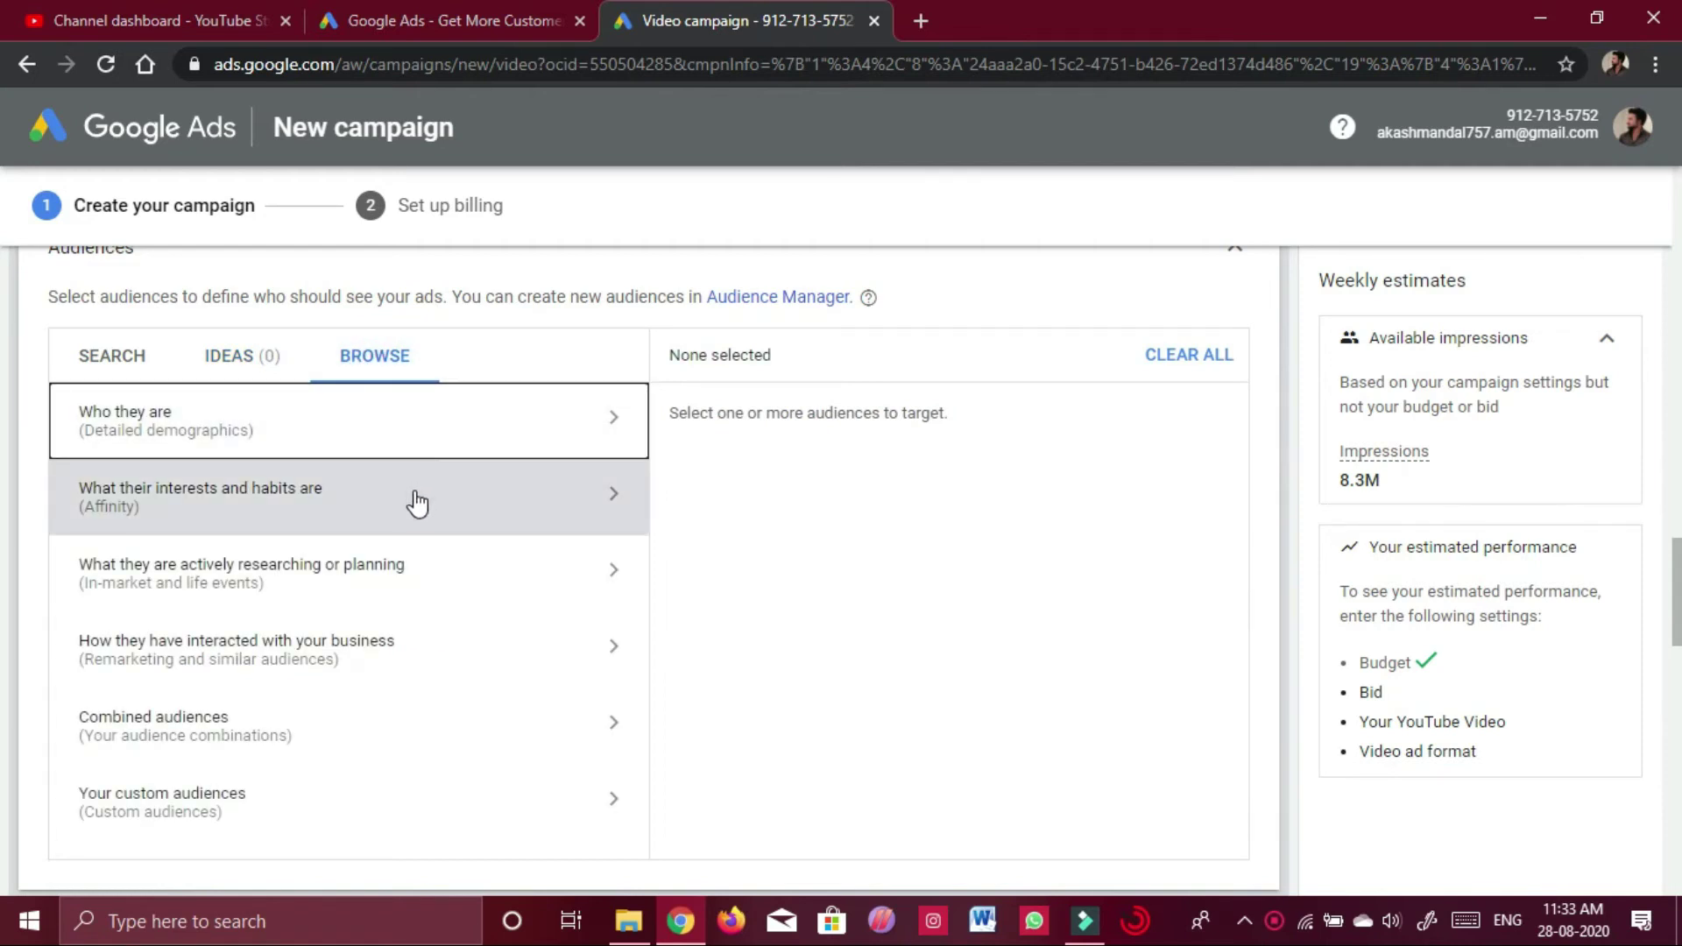
left_click(527, 515)
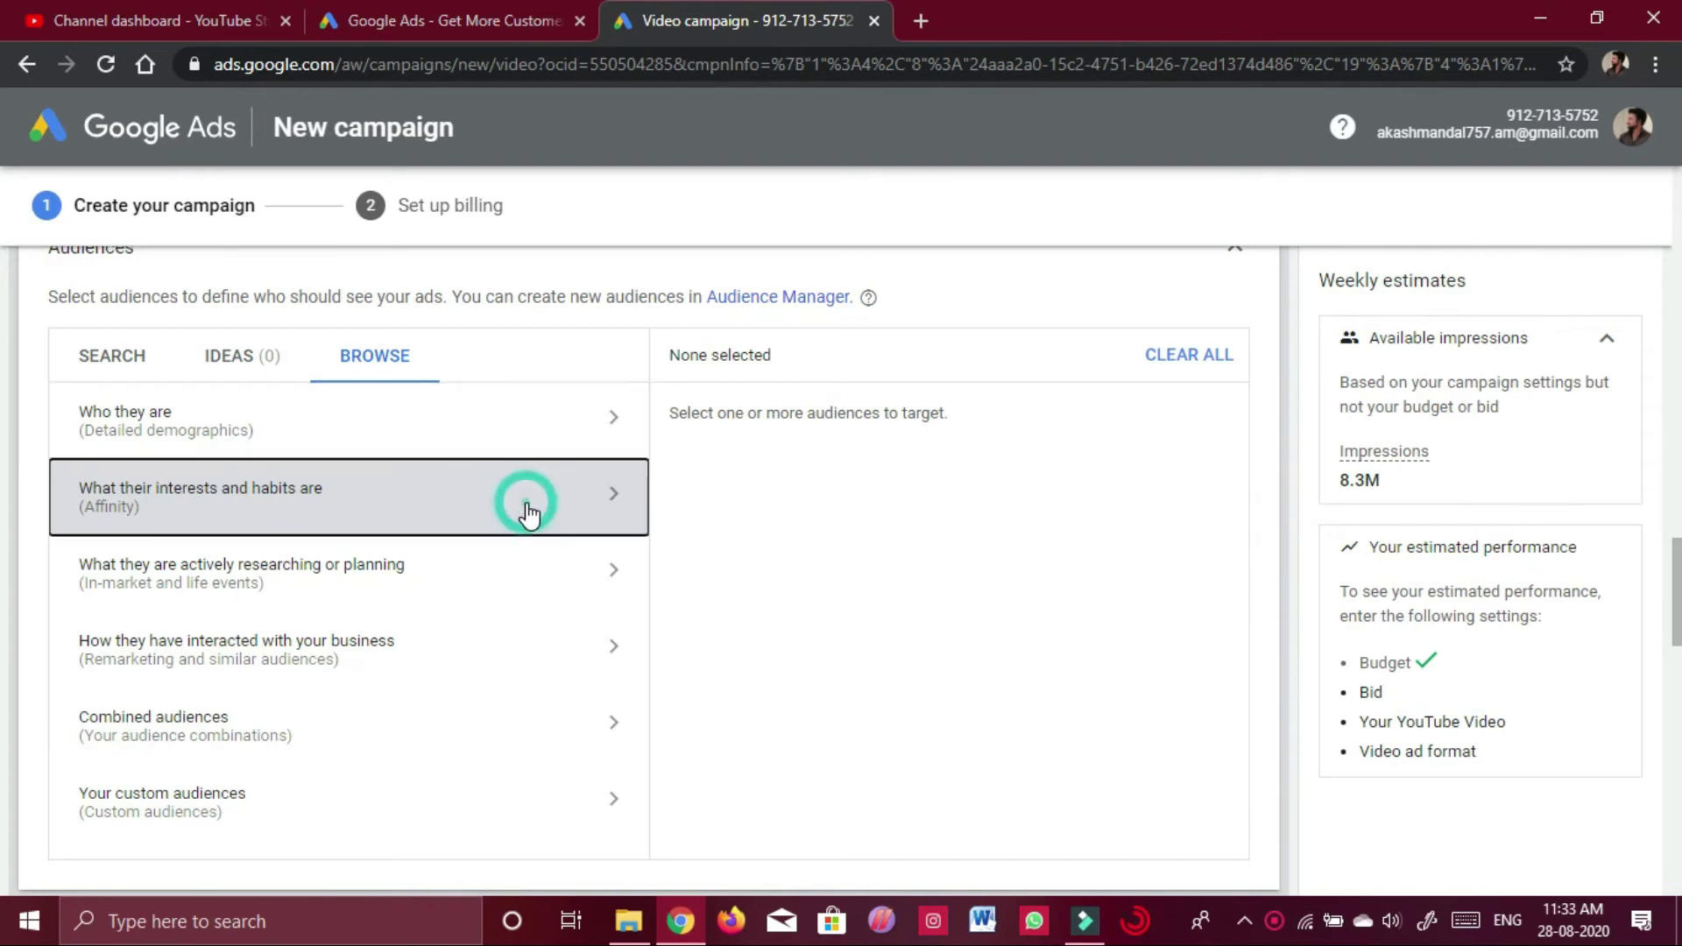
scroll(527, 515, "down", 5)
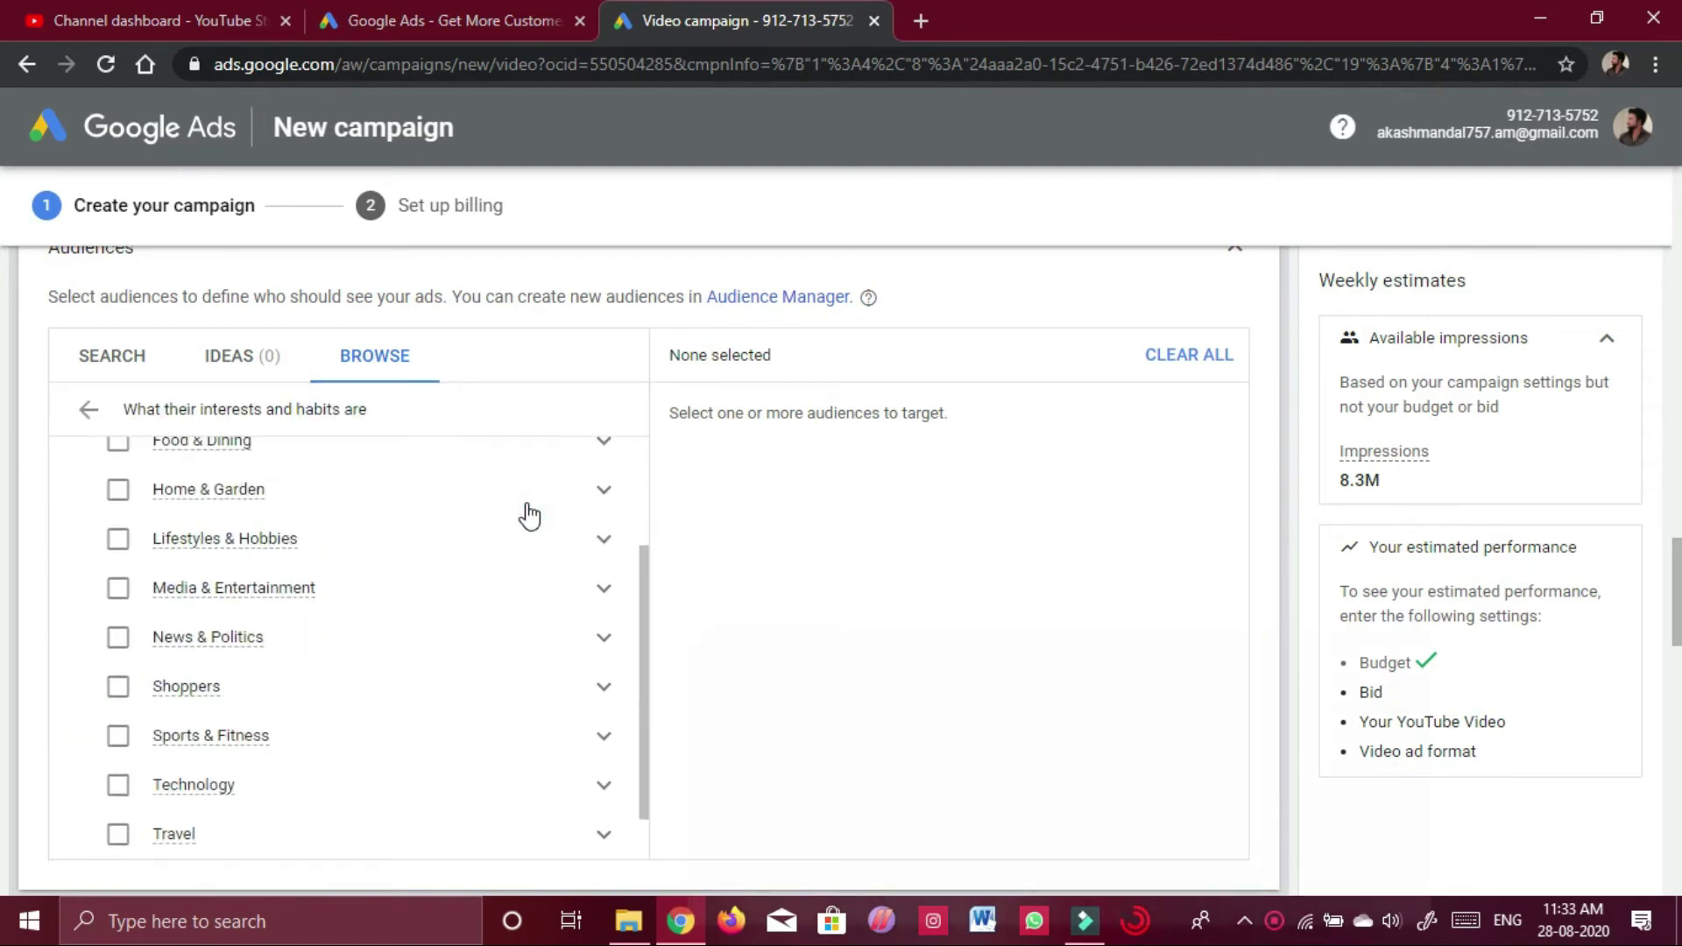
left_click(408, 663)
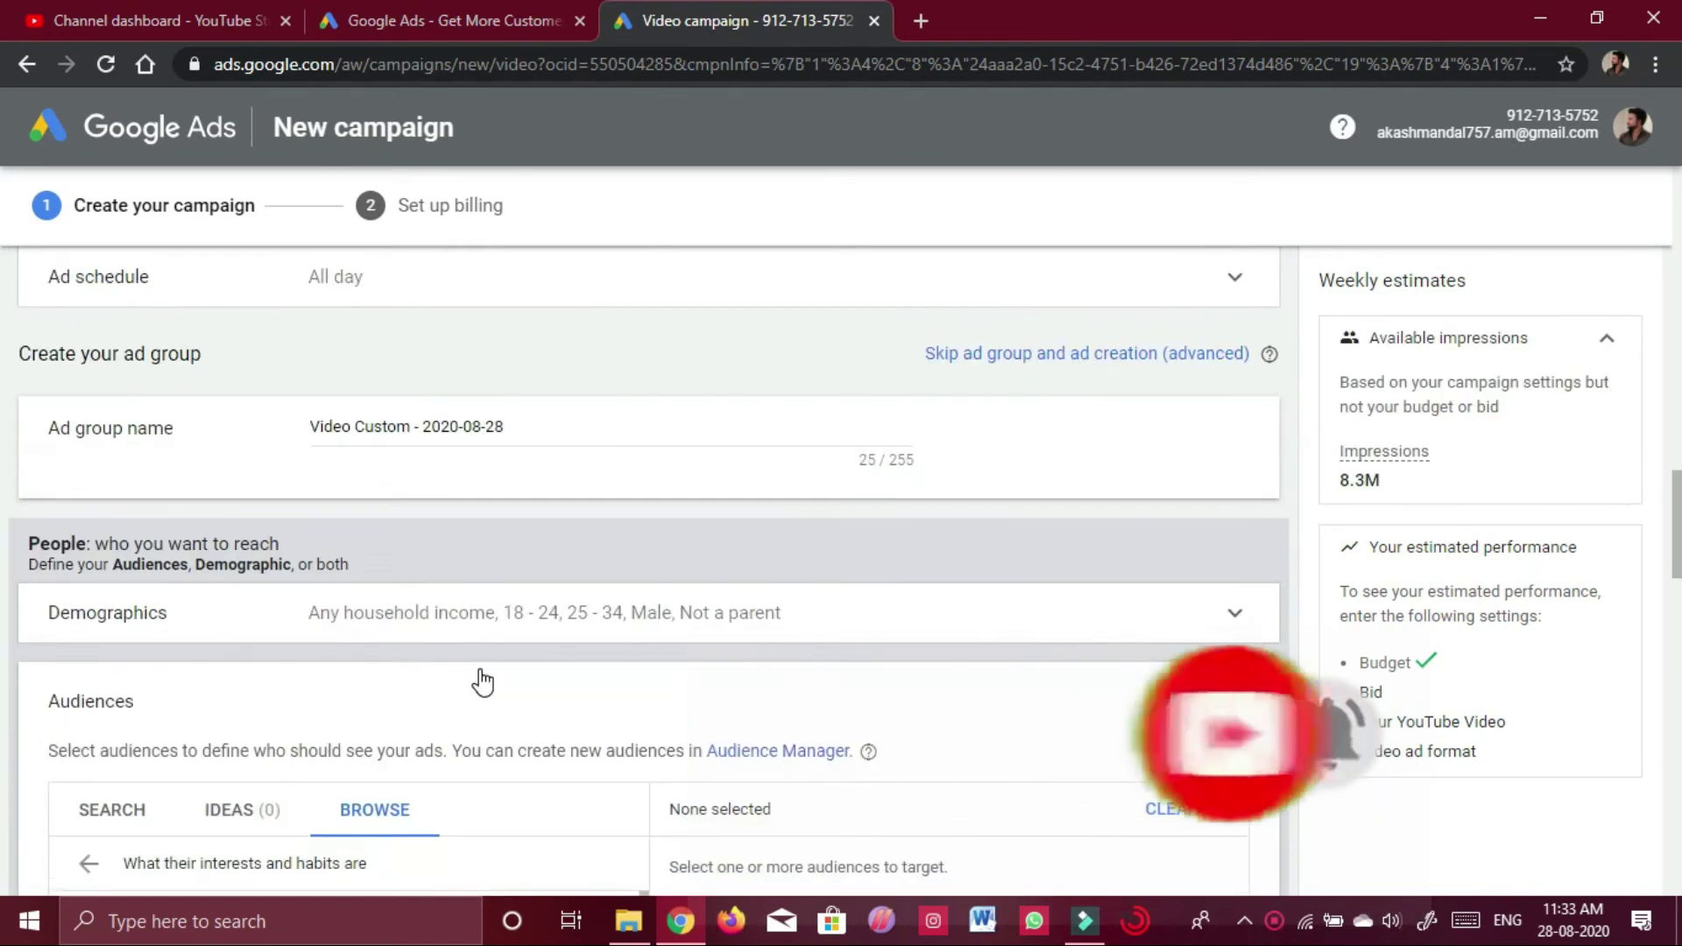
scroll(480, 679, "down", 2)
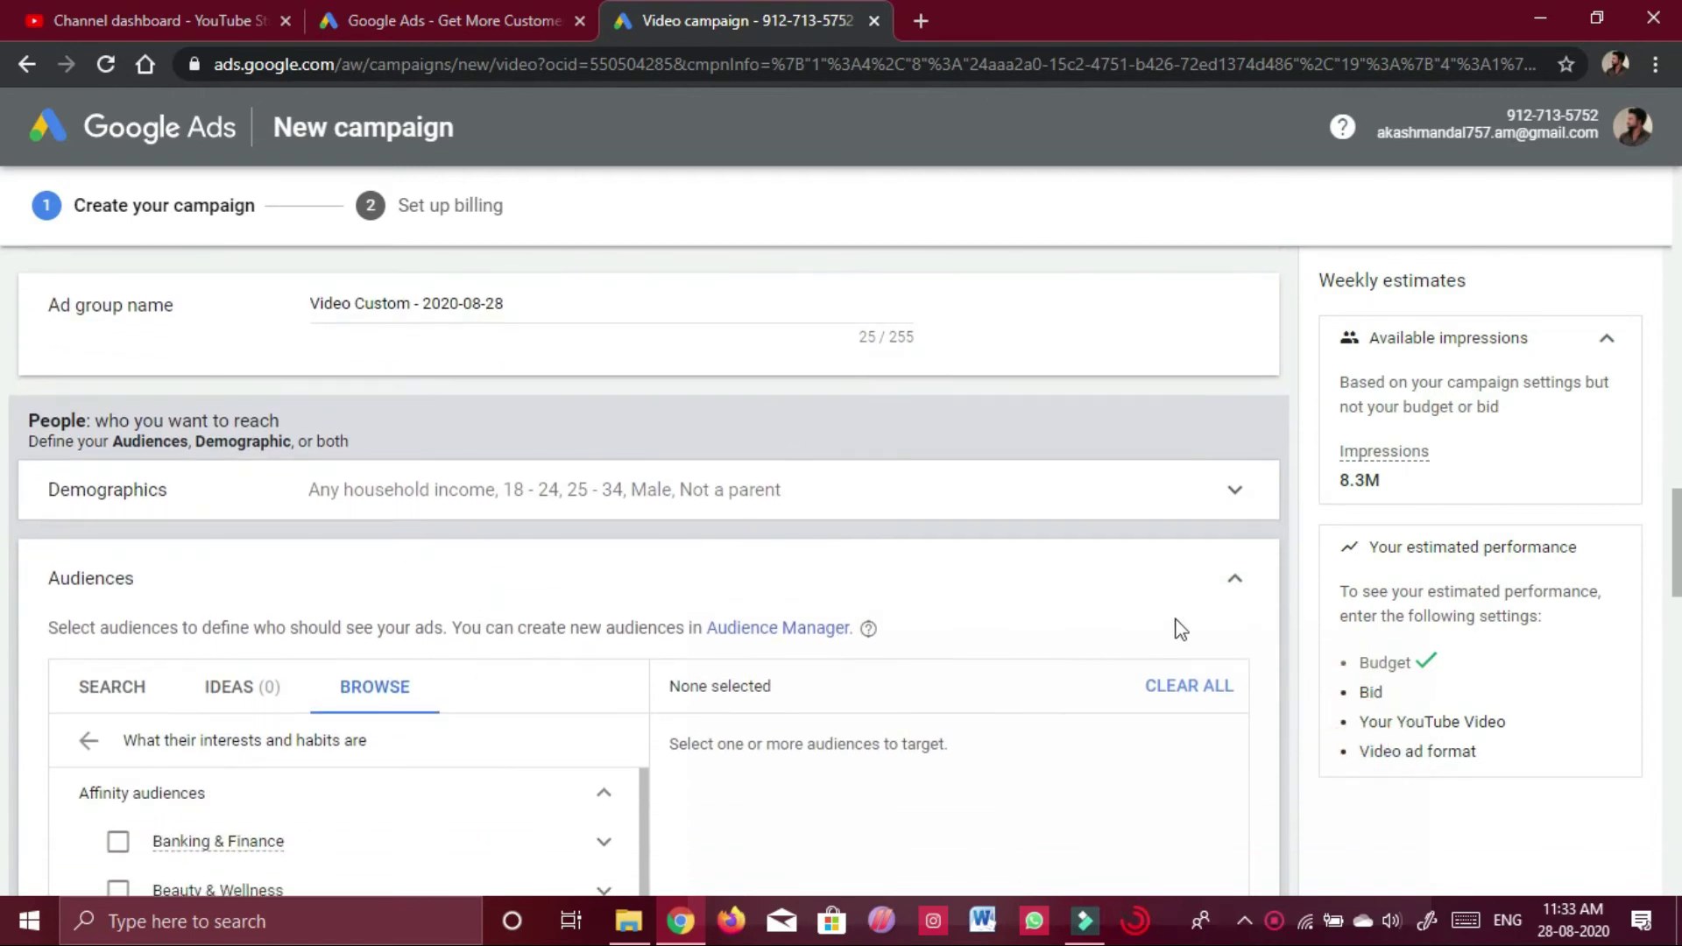
left_click(1235, 578)
- Enter a maximum CPV bid of ₹0.10 for the ad group and check the weekly estimates
scroll(986, 648, "down", 4)
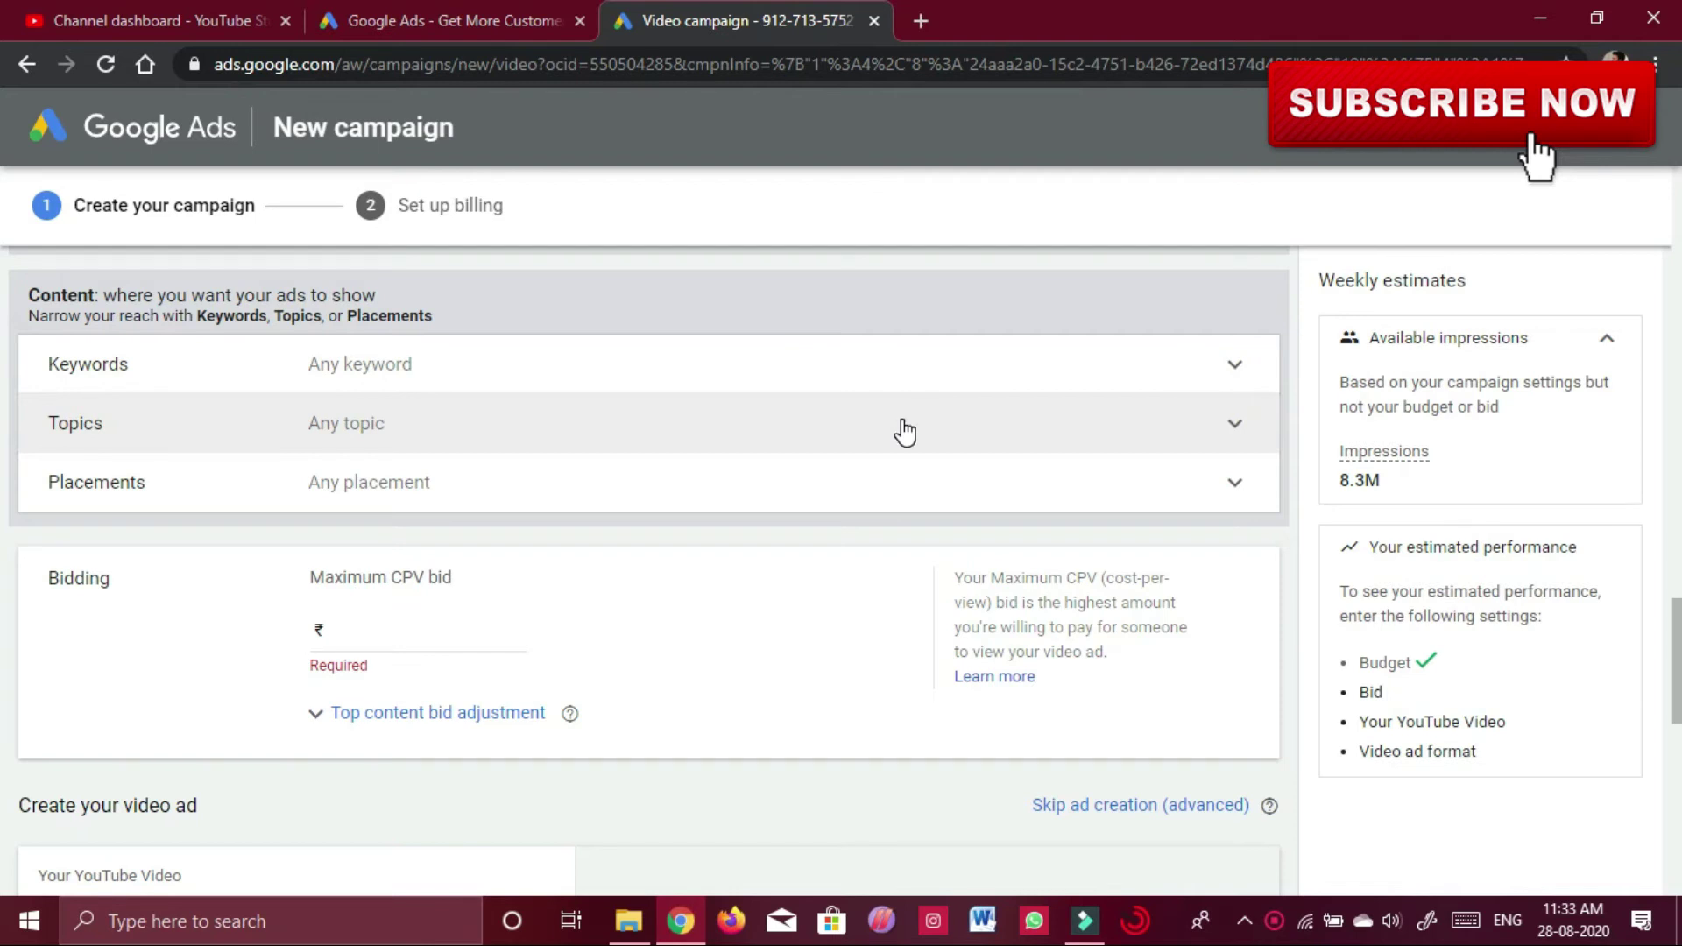
left_click(372, 631)
type("0.10")
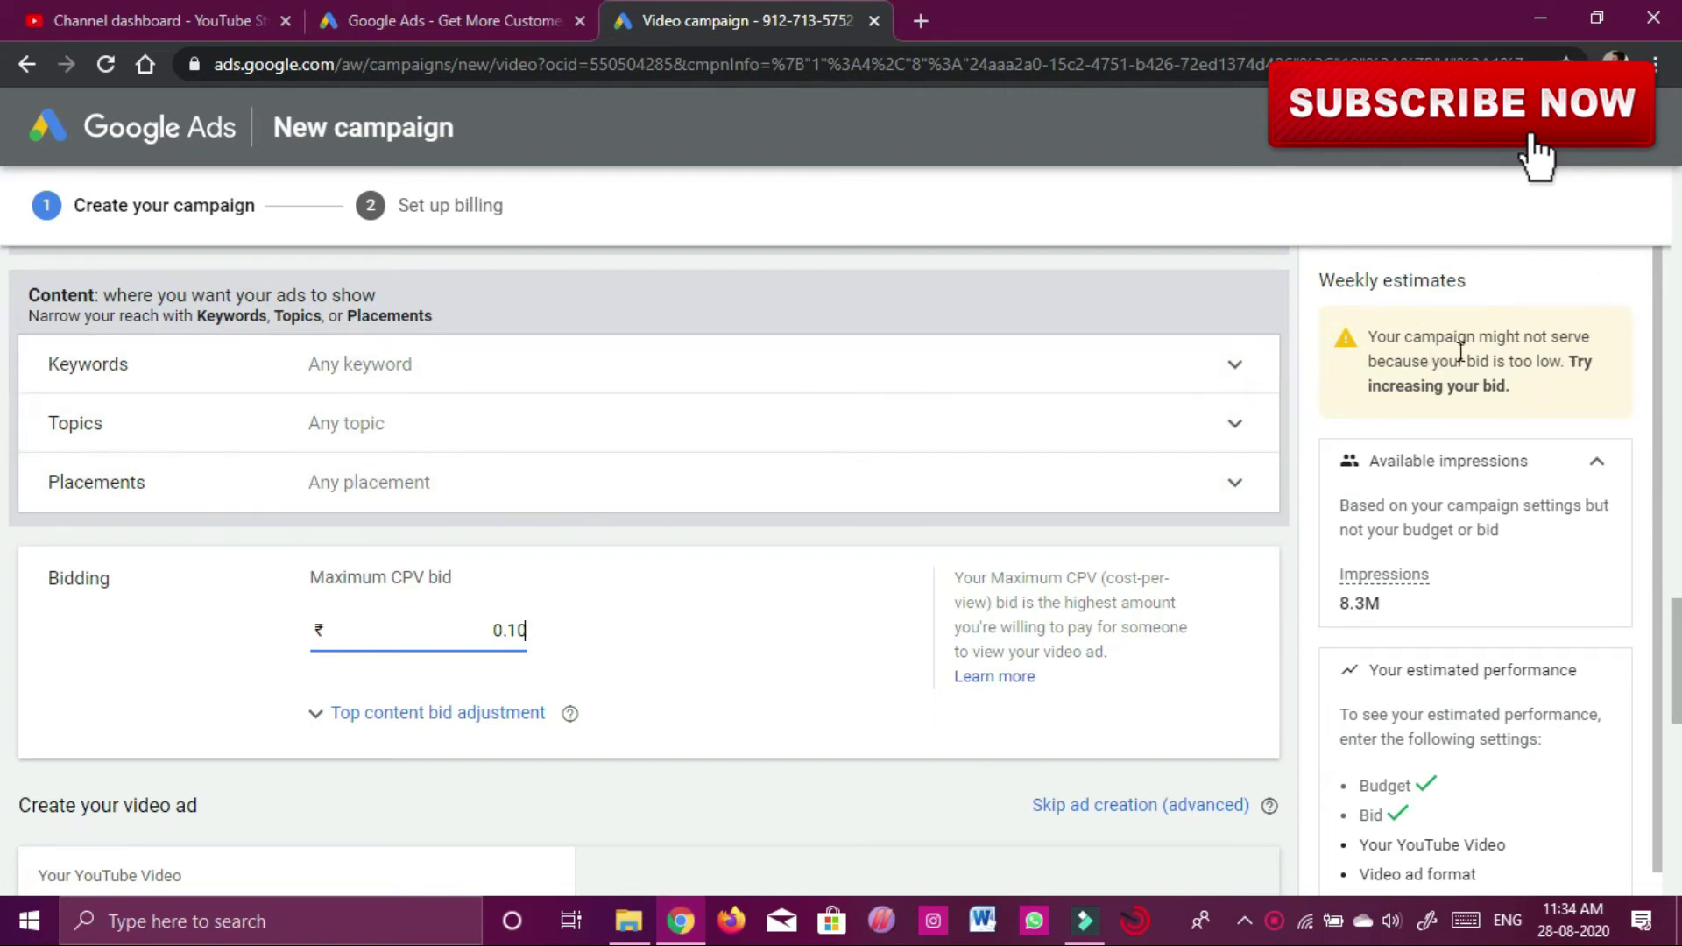
left_click_drag(1375, 339, 1518, 401)
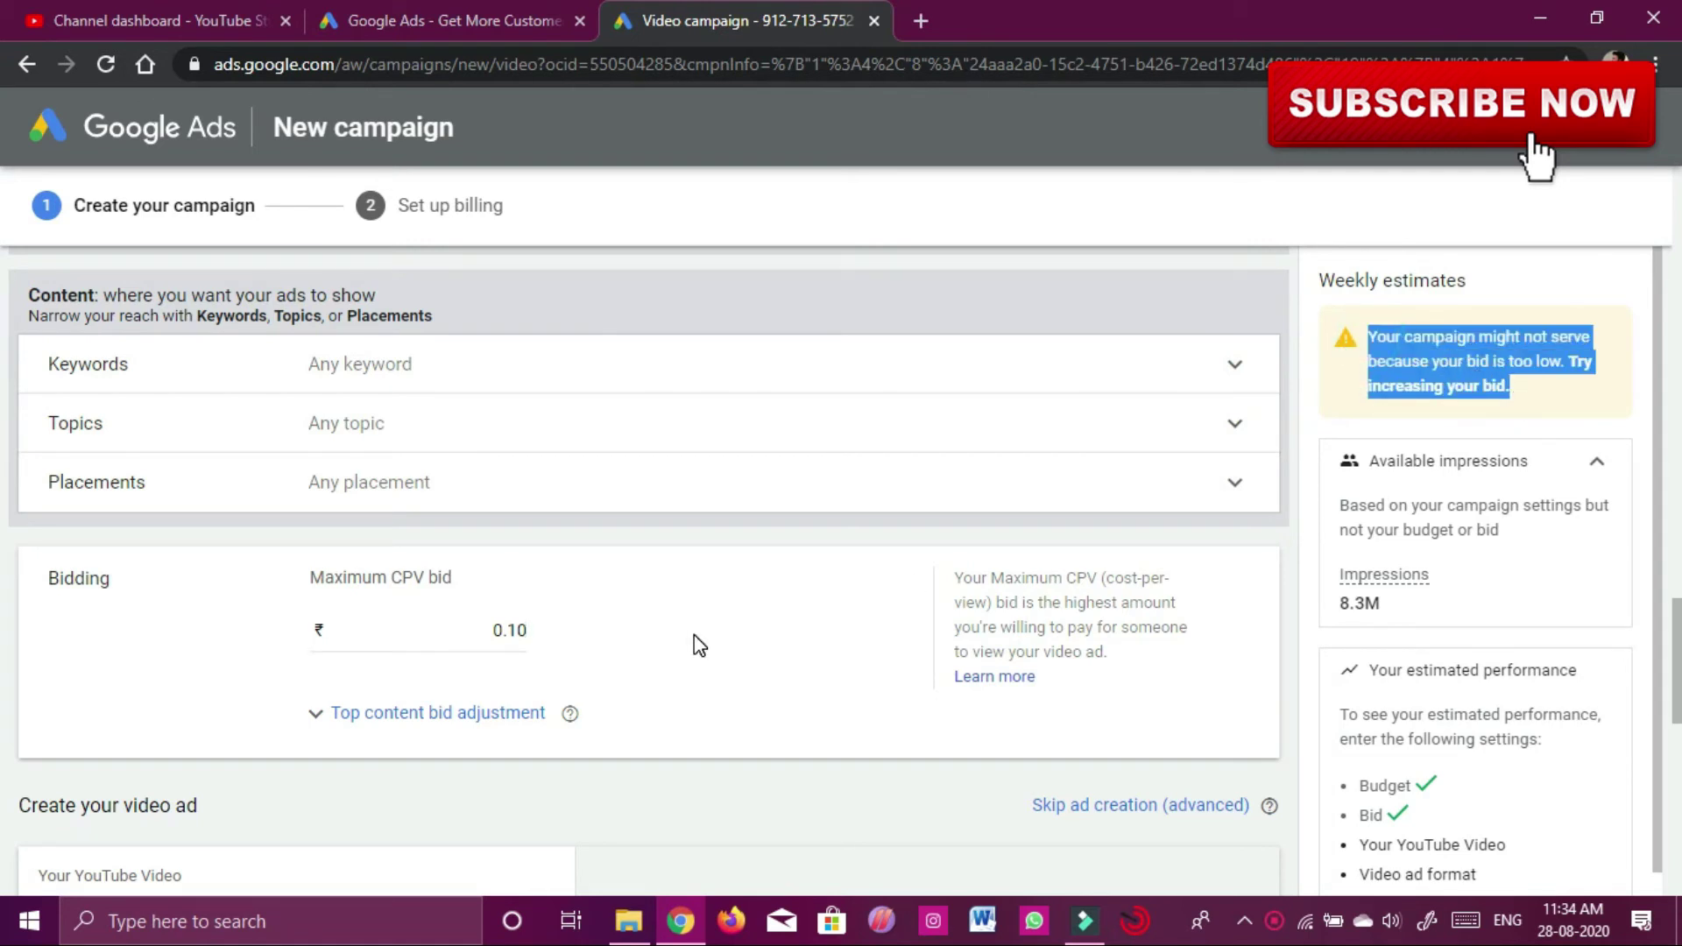
- Raise the maximum CPV bid first to ₹0.20 and finally to ₹0.50
left_click(521, 632)
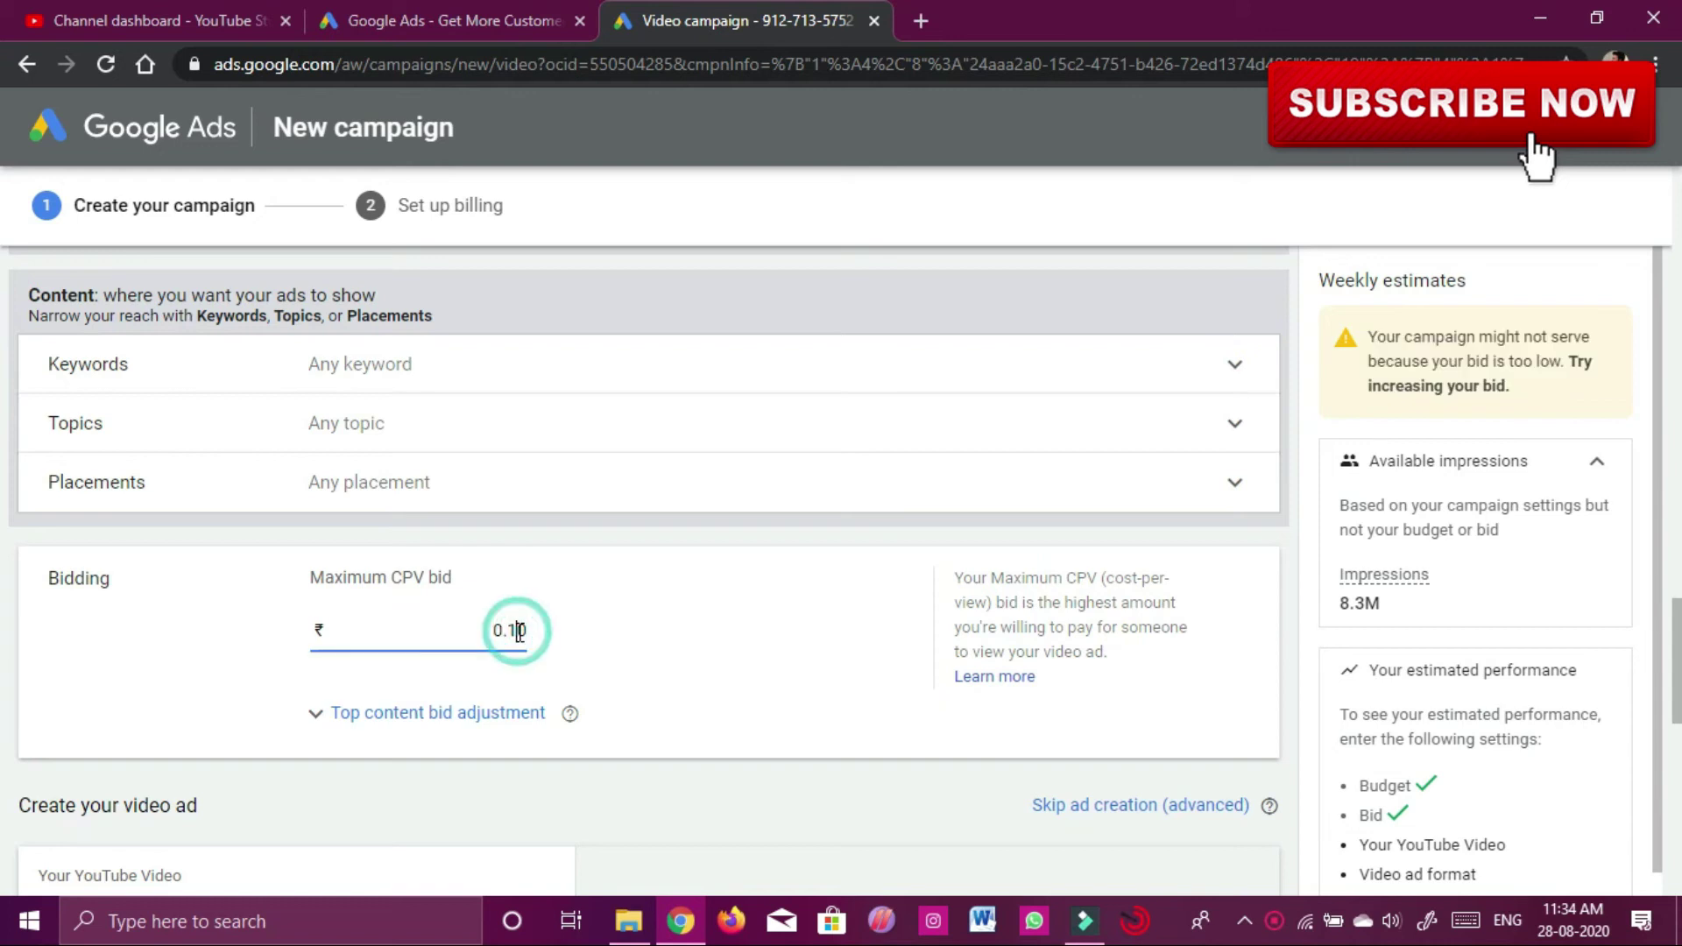
key("BackSpace")
type("2")
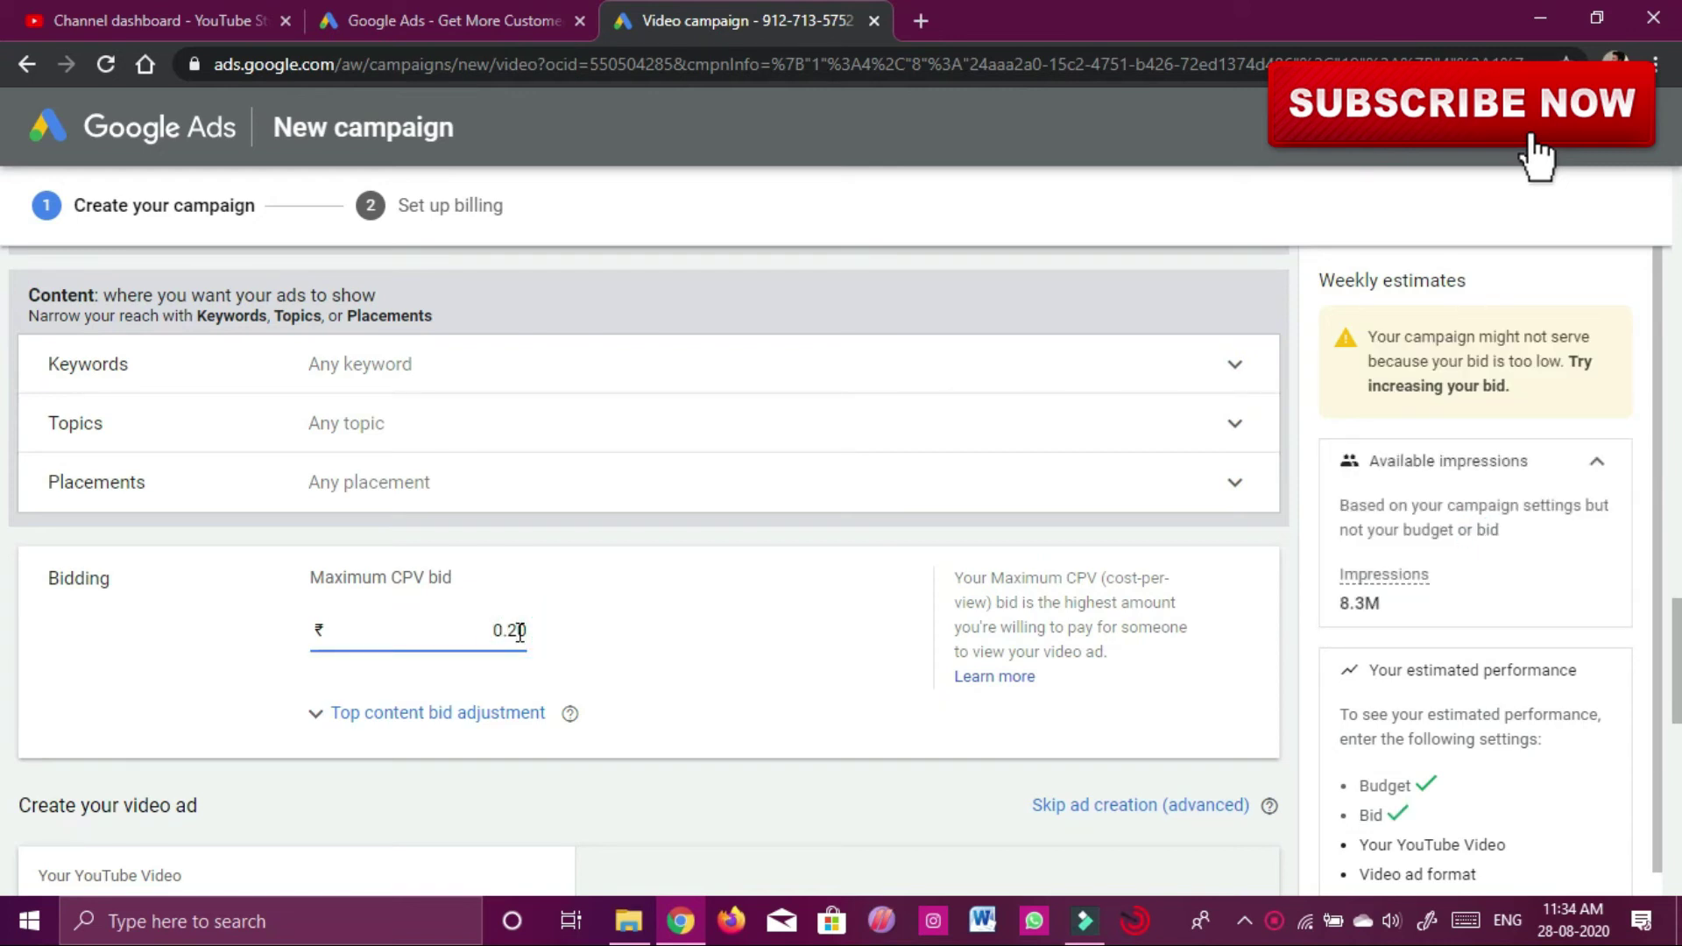
key("BackSpace")
type("5")
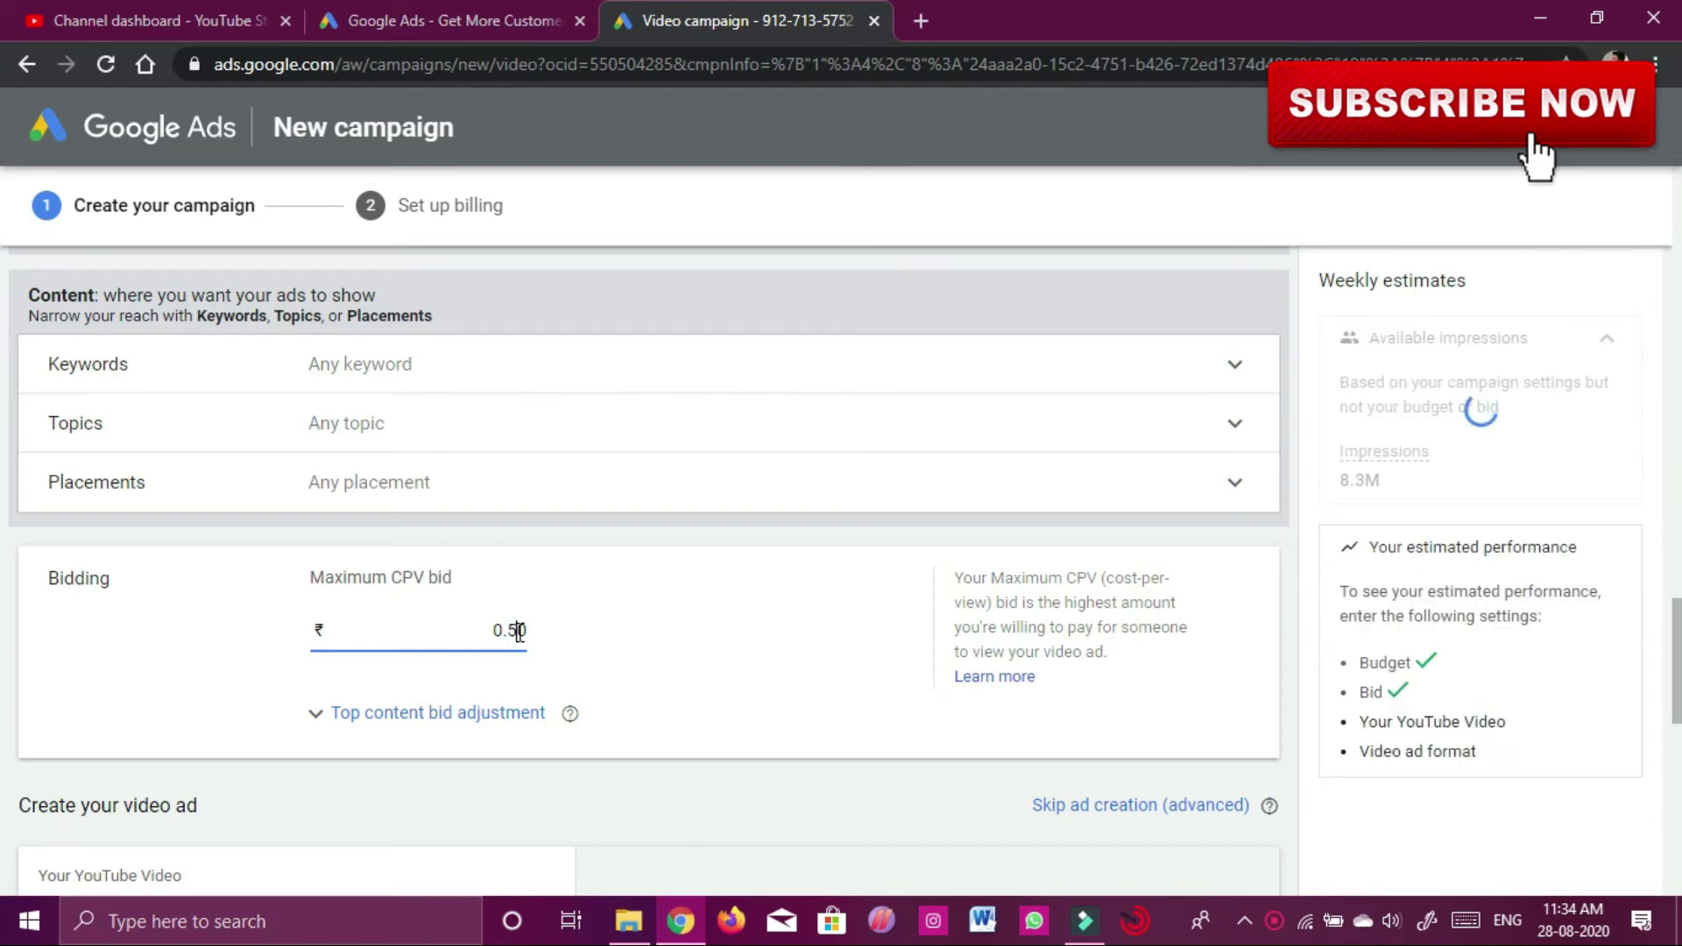
scroll(454, 631, "down", 3)
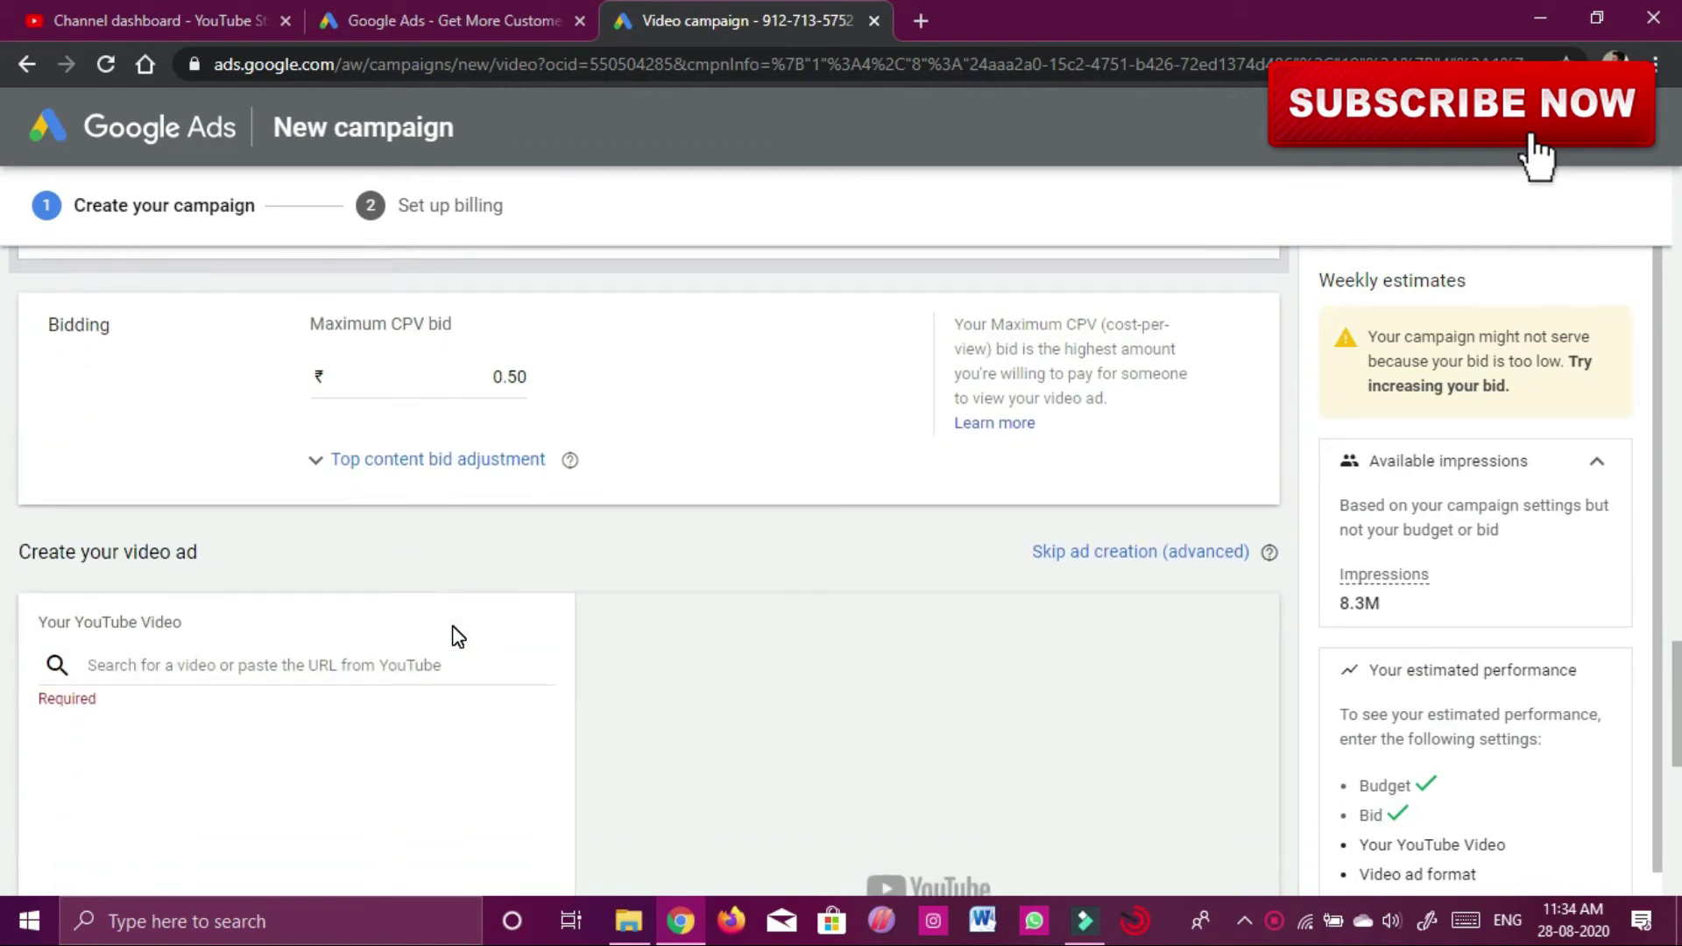
left_click(149, 20)
left_click(915, 520)
left_click(822, 575)
key("ctrl+3")
left_click(251, 664)
type("https://youtu.be/KJcmS10QQic")
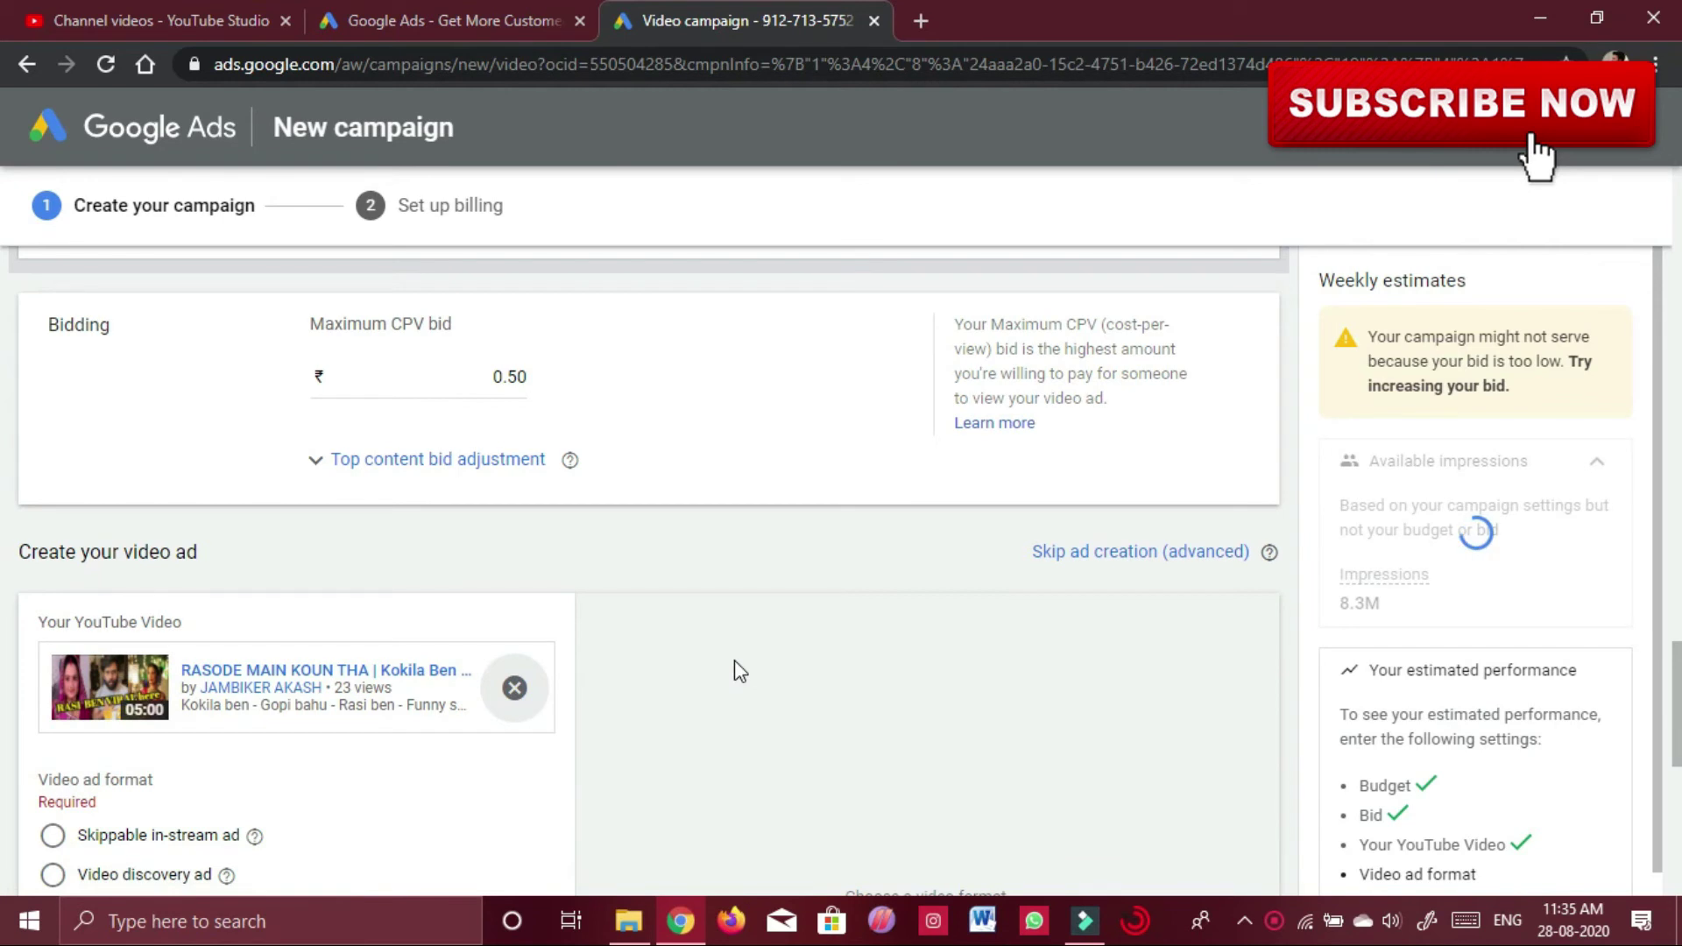
- Choose the video discovery ad format for the RASODE MAIN KOUN THA video
scroll(735, 662, "down", 2)
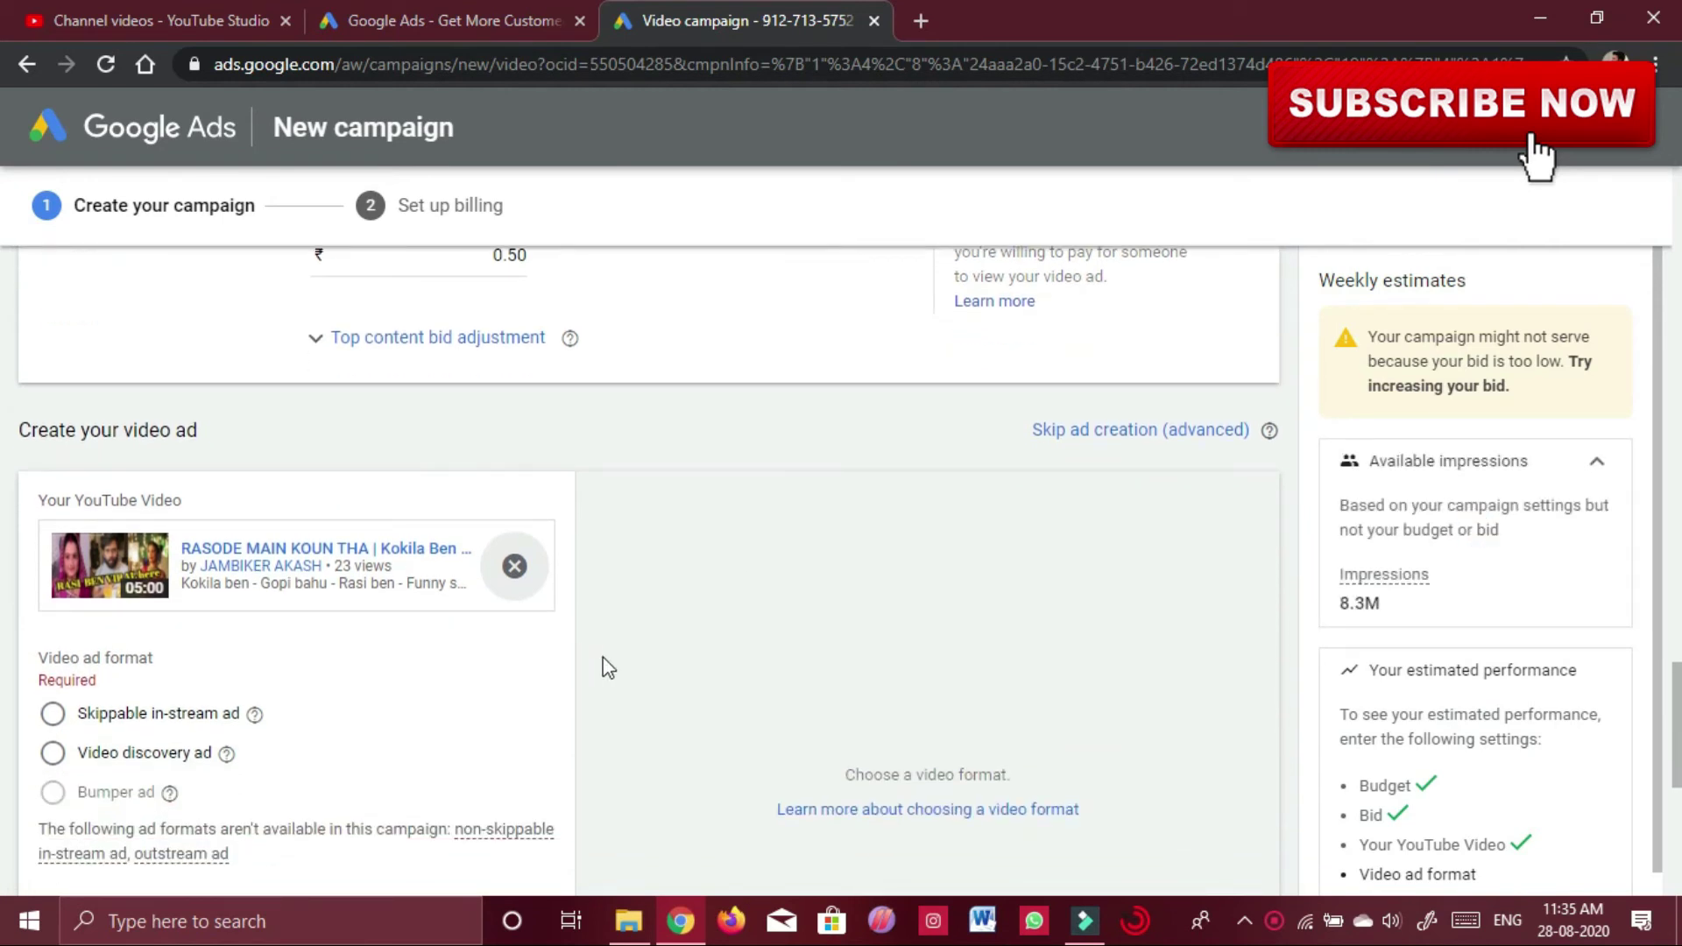
scroll(605, 657, "up", 2)
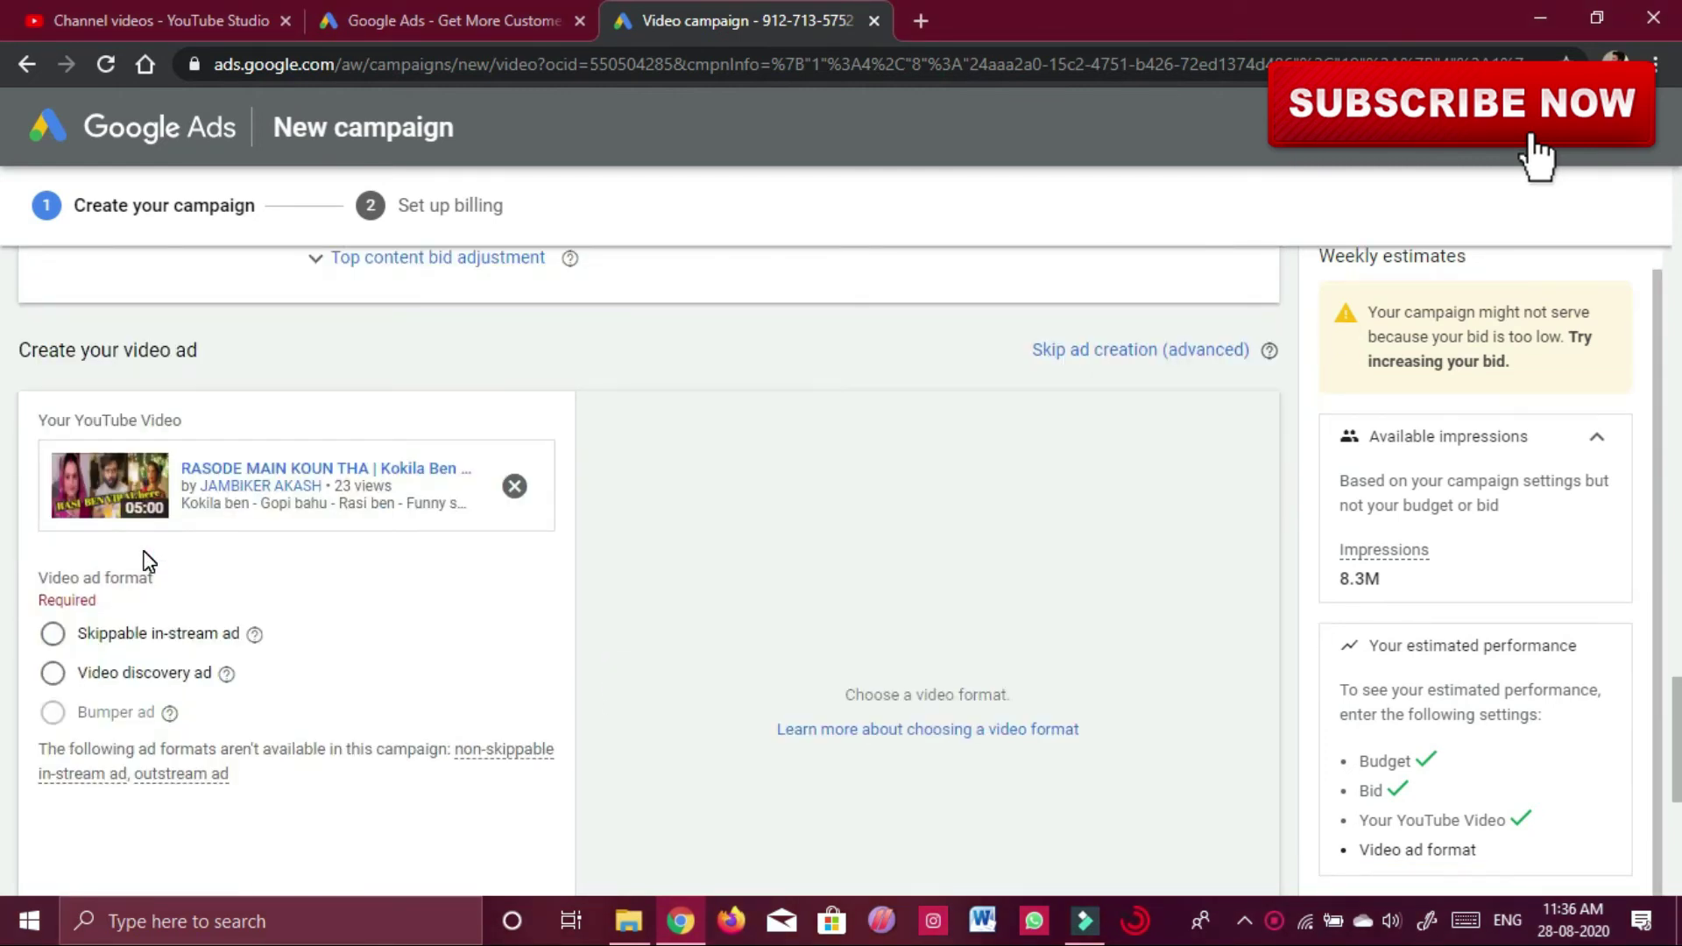
scroll(66, 648, "down", 1)
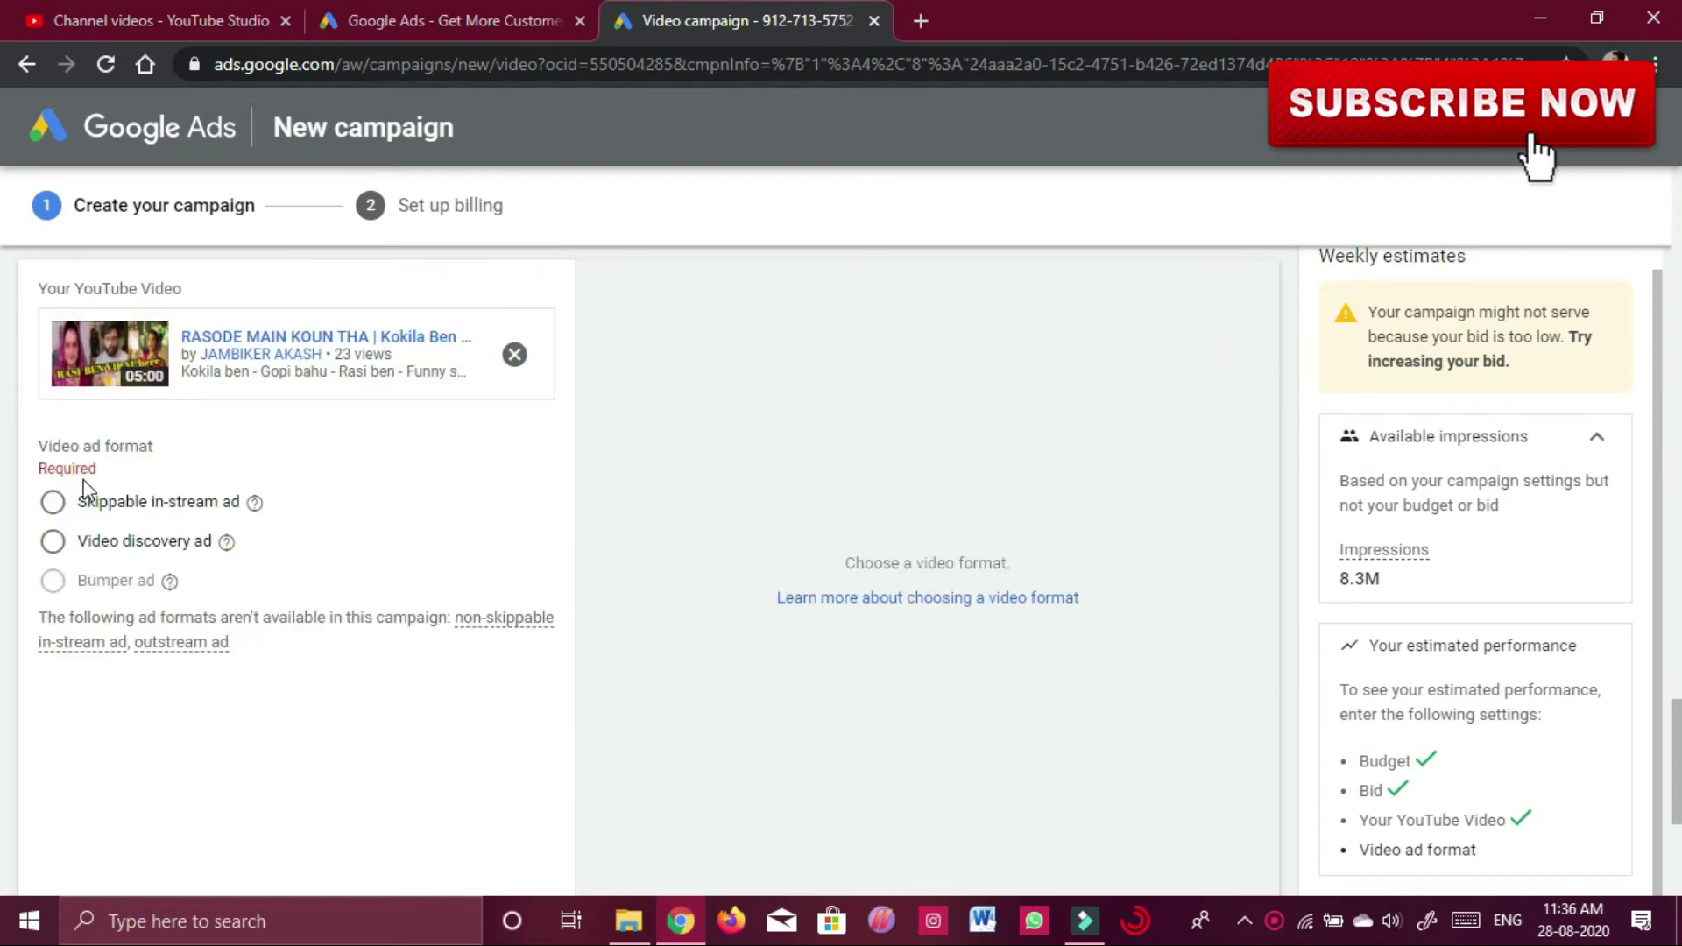
left_click(52, 543)
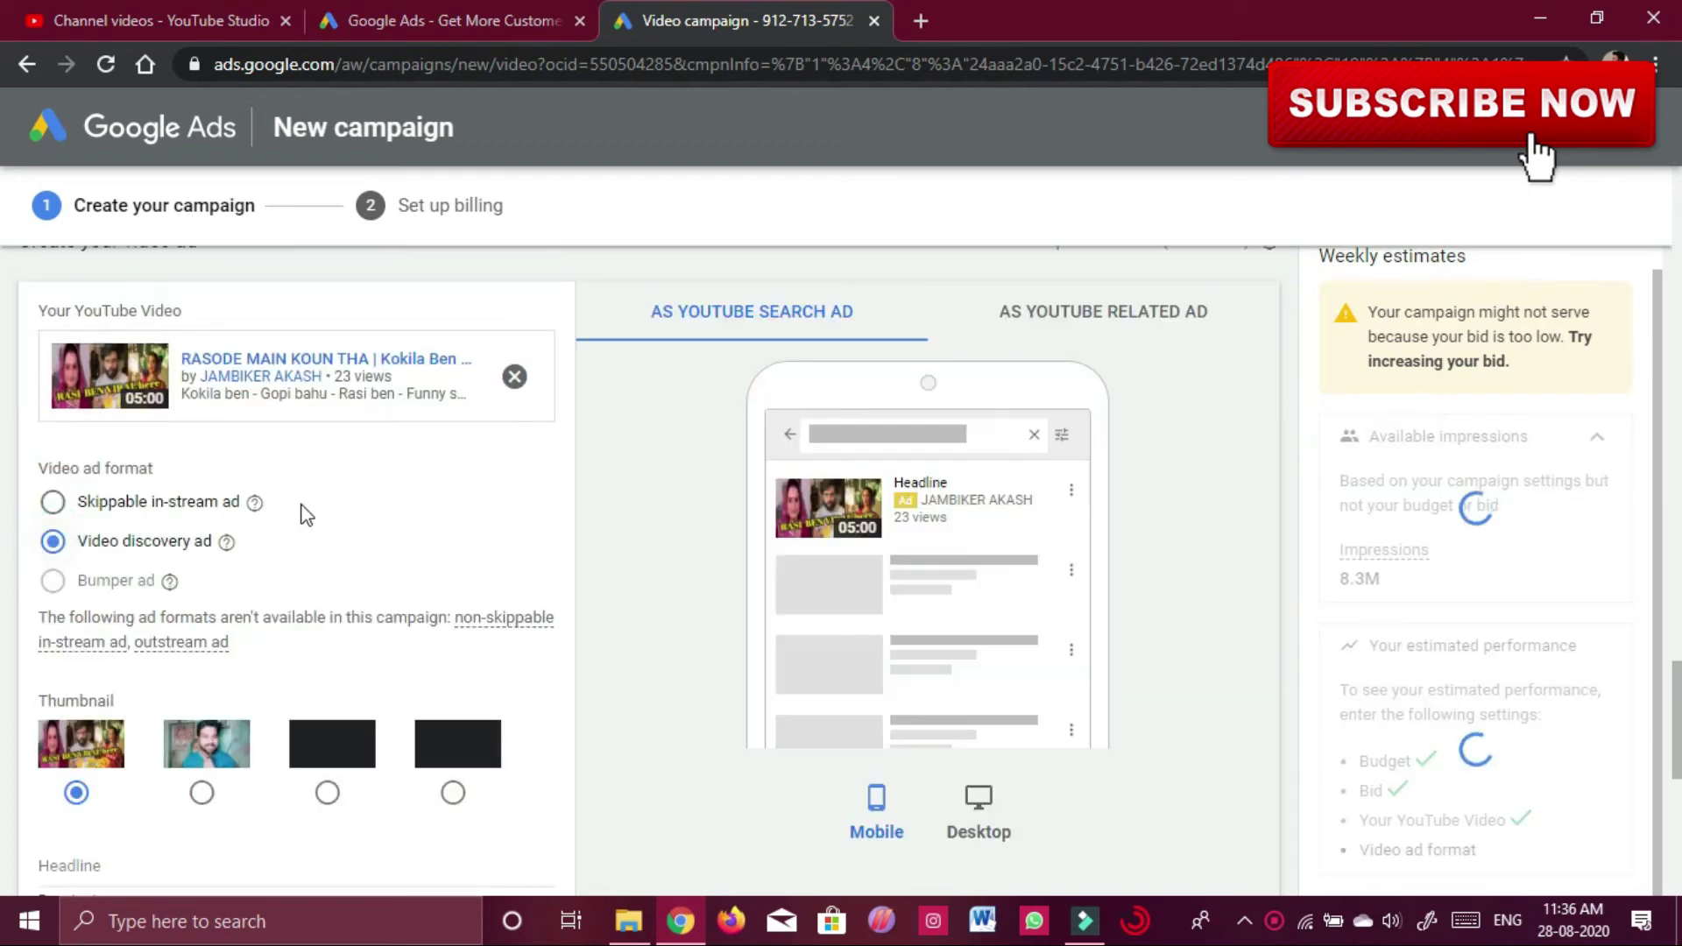
- Keep the first thumbnail for the discovery ad and enter the headline "rasi ben viral video"
scroll(488, 495, "down", 1)
scroll(494, 490, "down", 1)
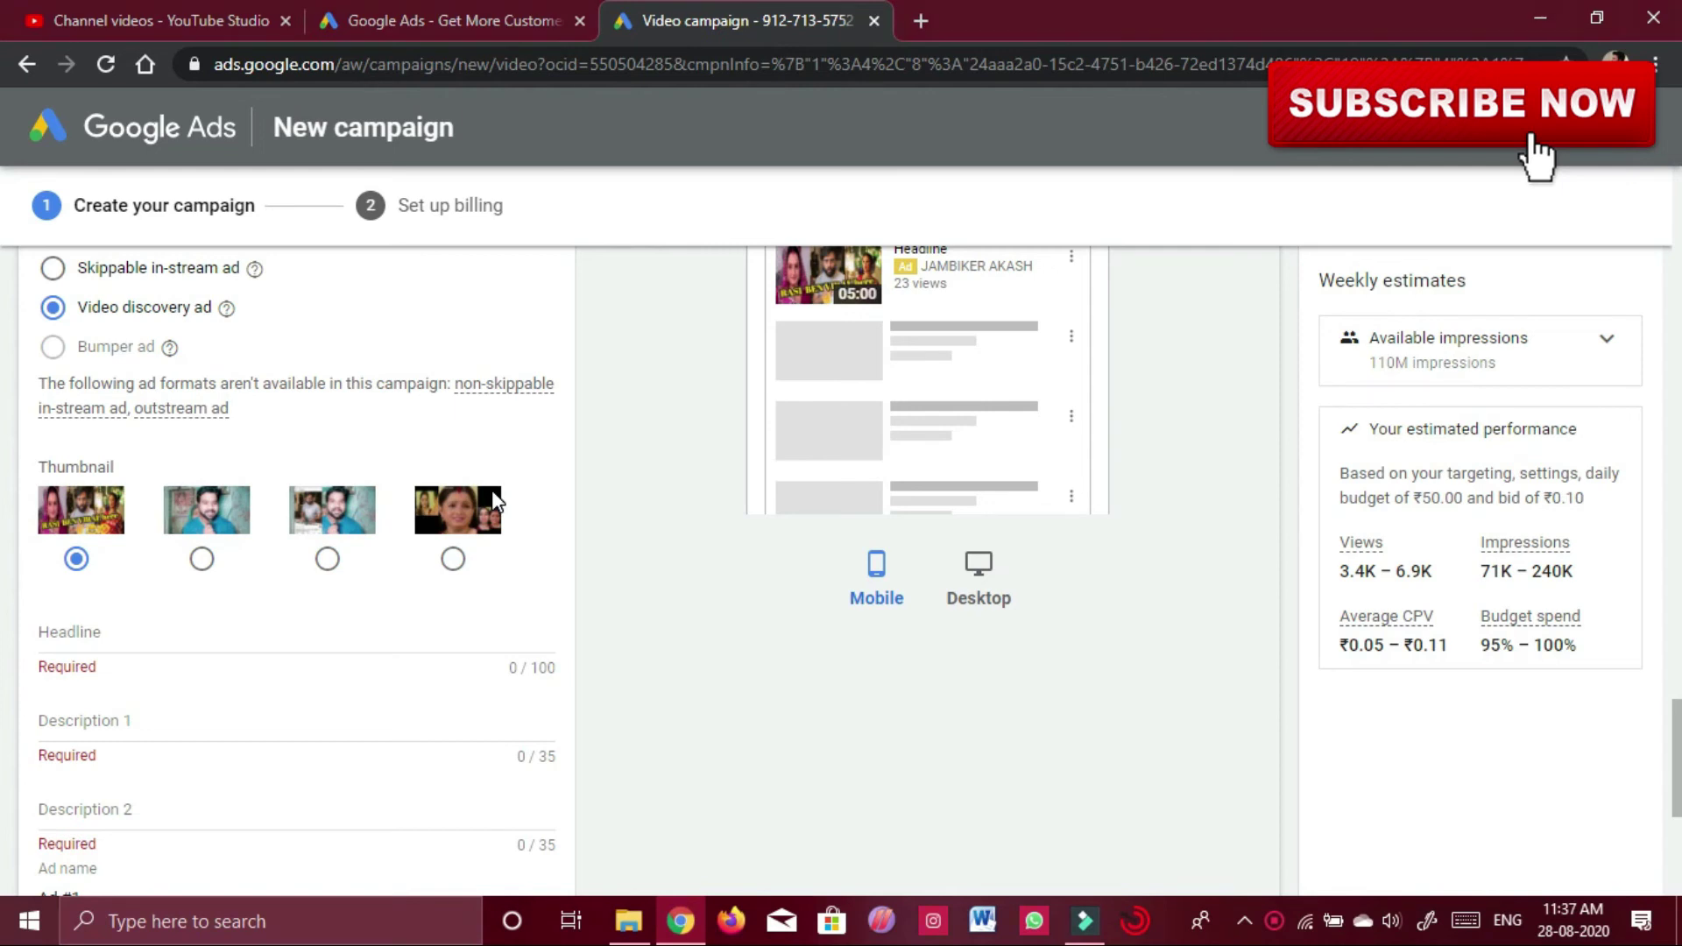
scroll(448, 507, "up", 6)
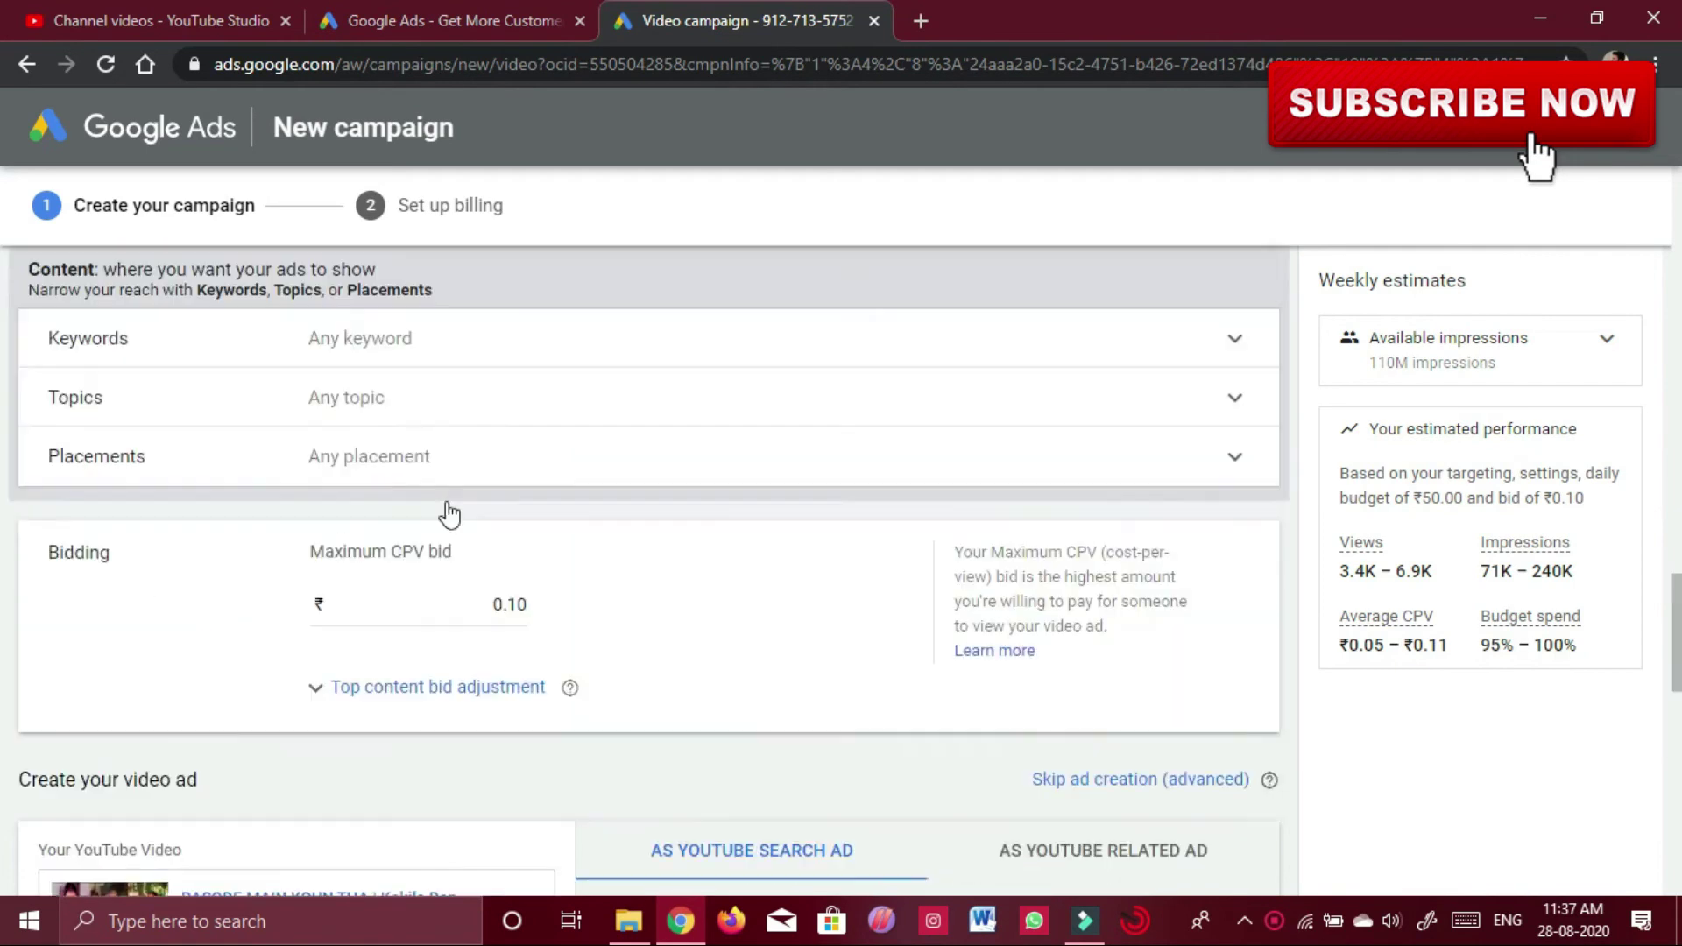
scroll(449, 510, "down", 6)
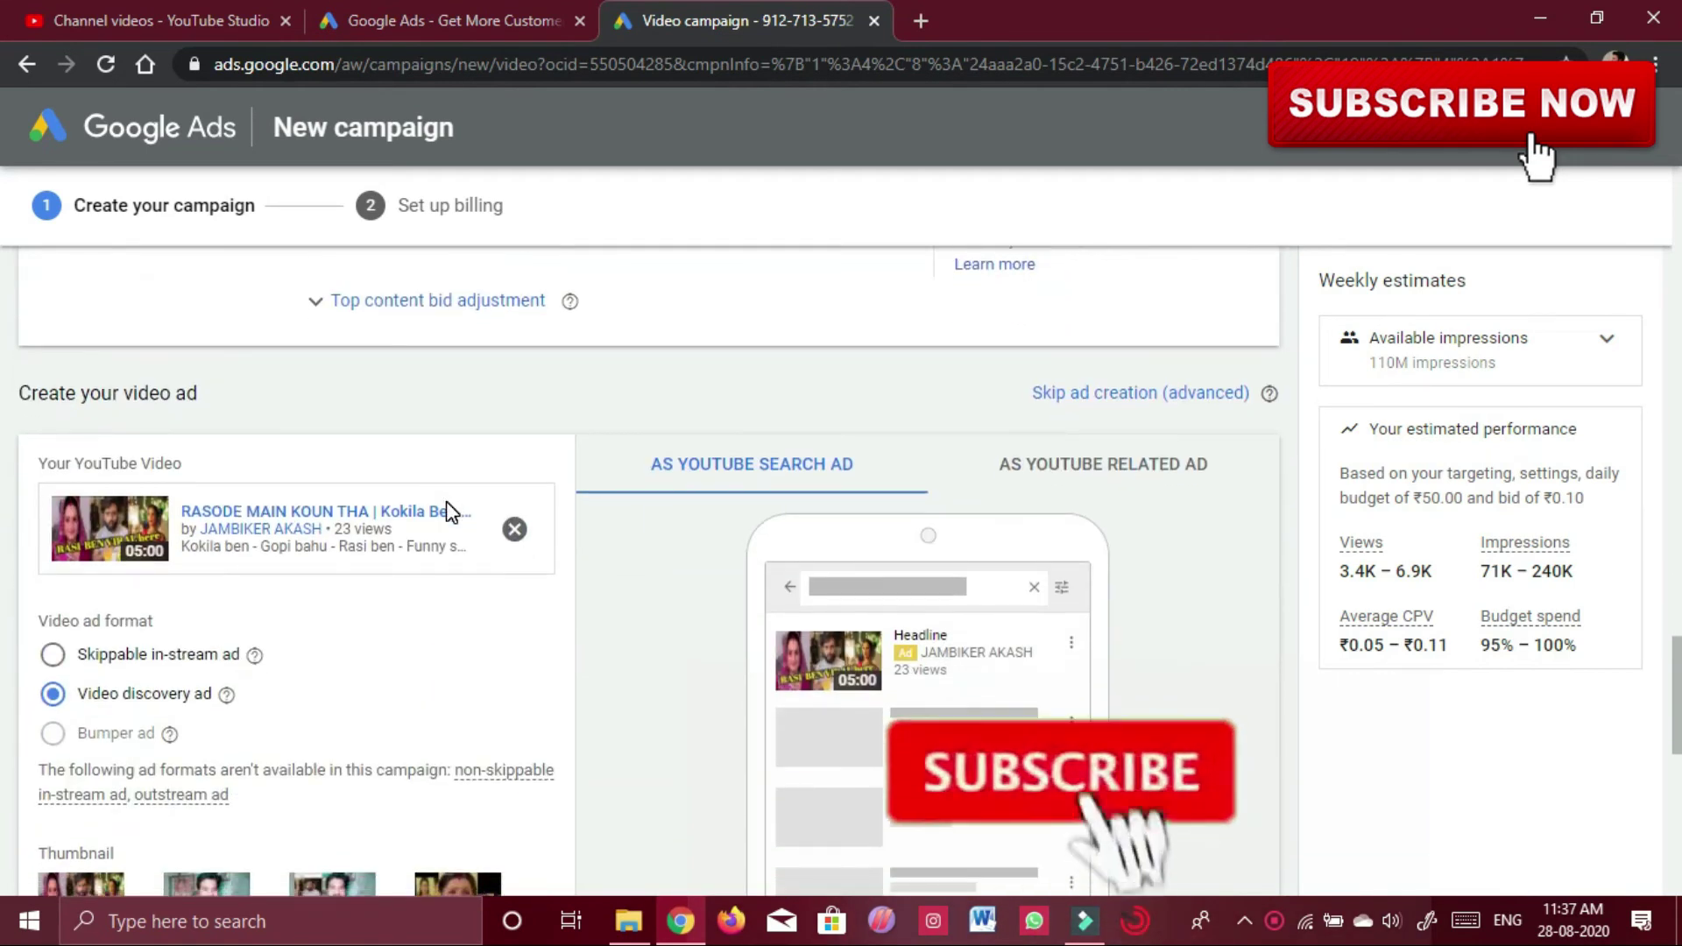
scroll(452, 513, "down", 1)
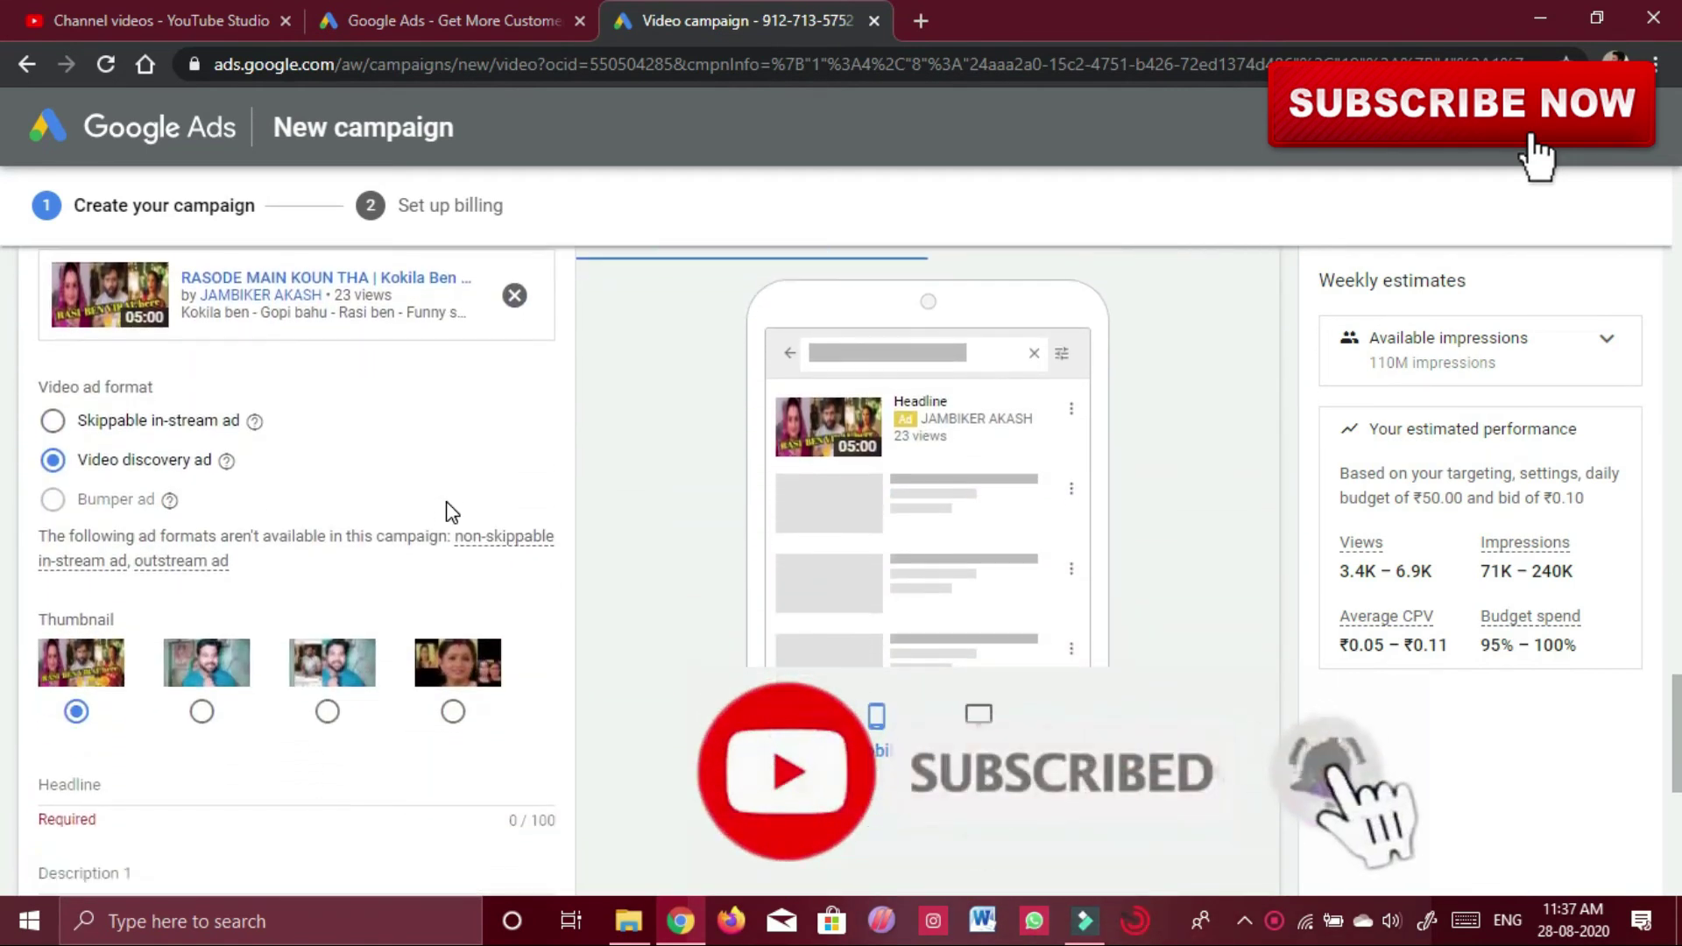
scroll(450, 512, "down", 2)
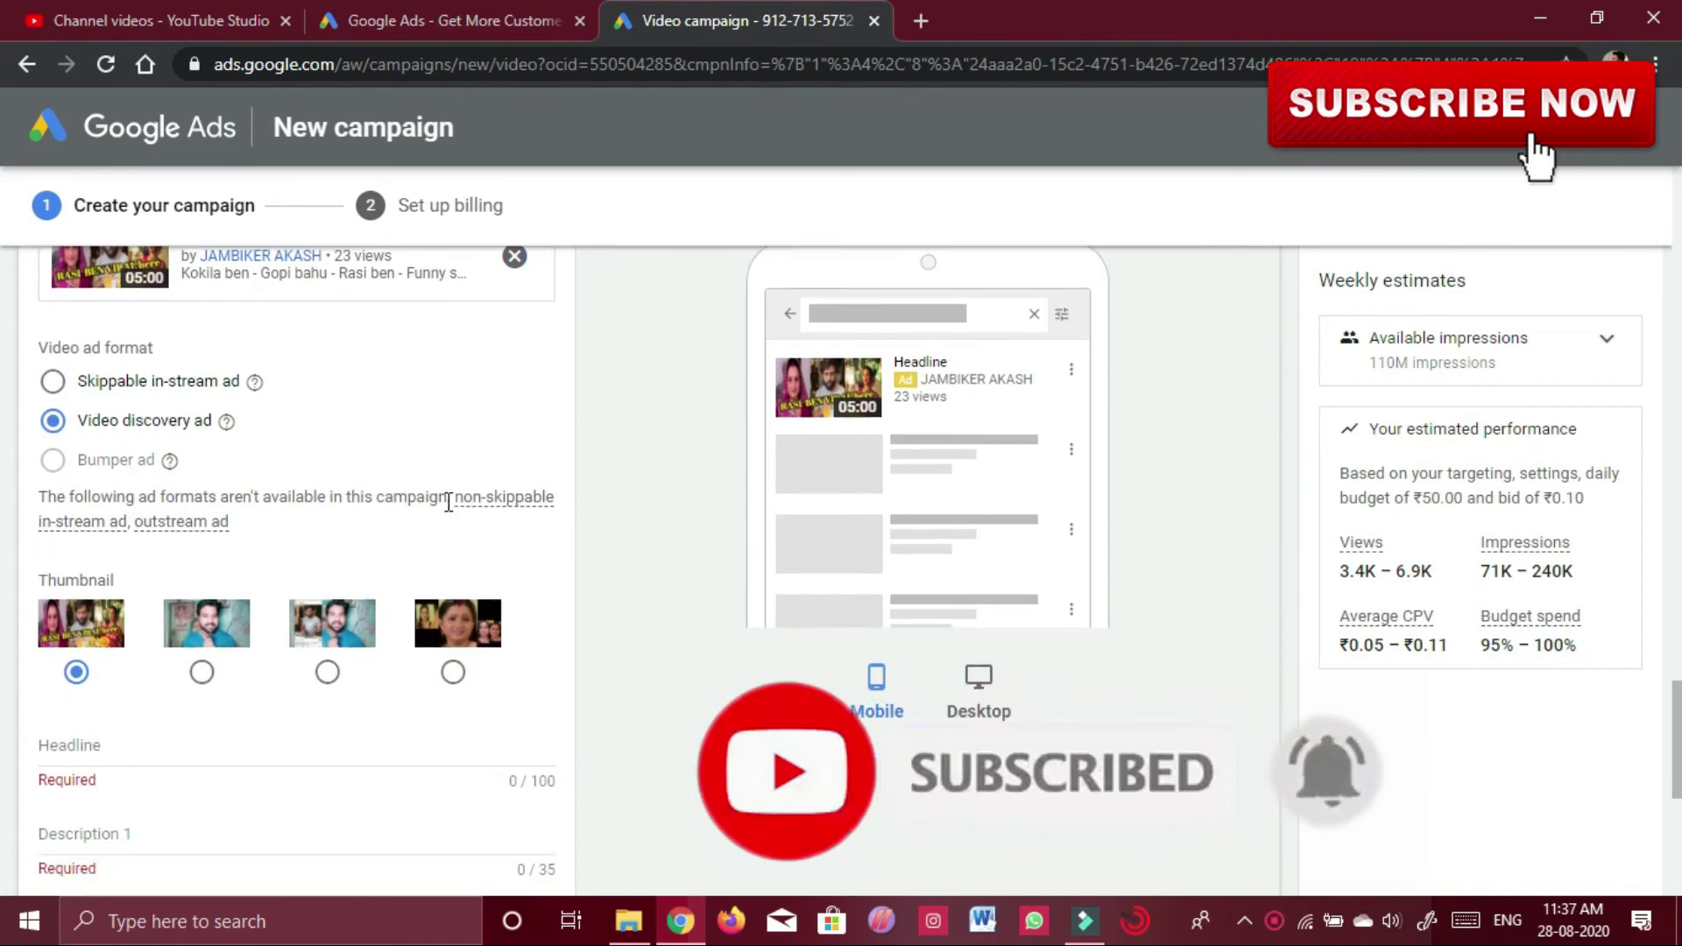
scroll(447, 507, "down", 2)
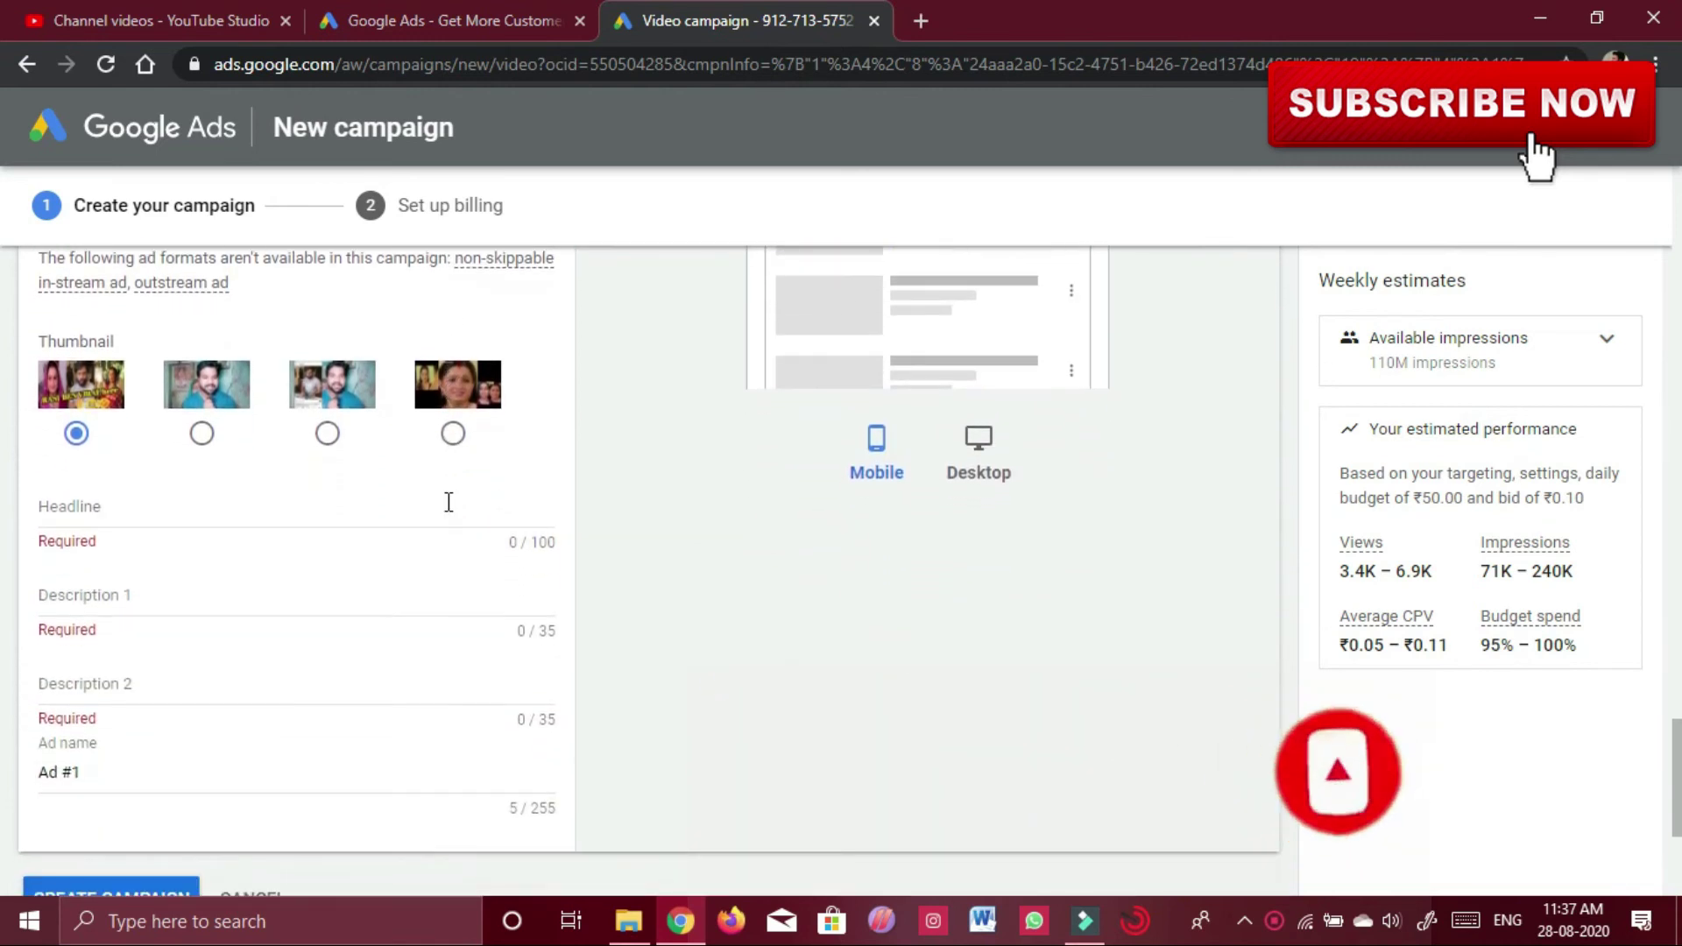
left_click(403, 489)
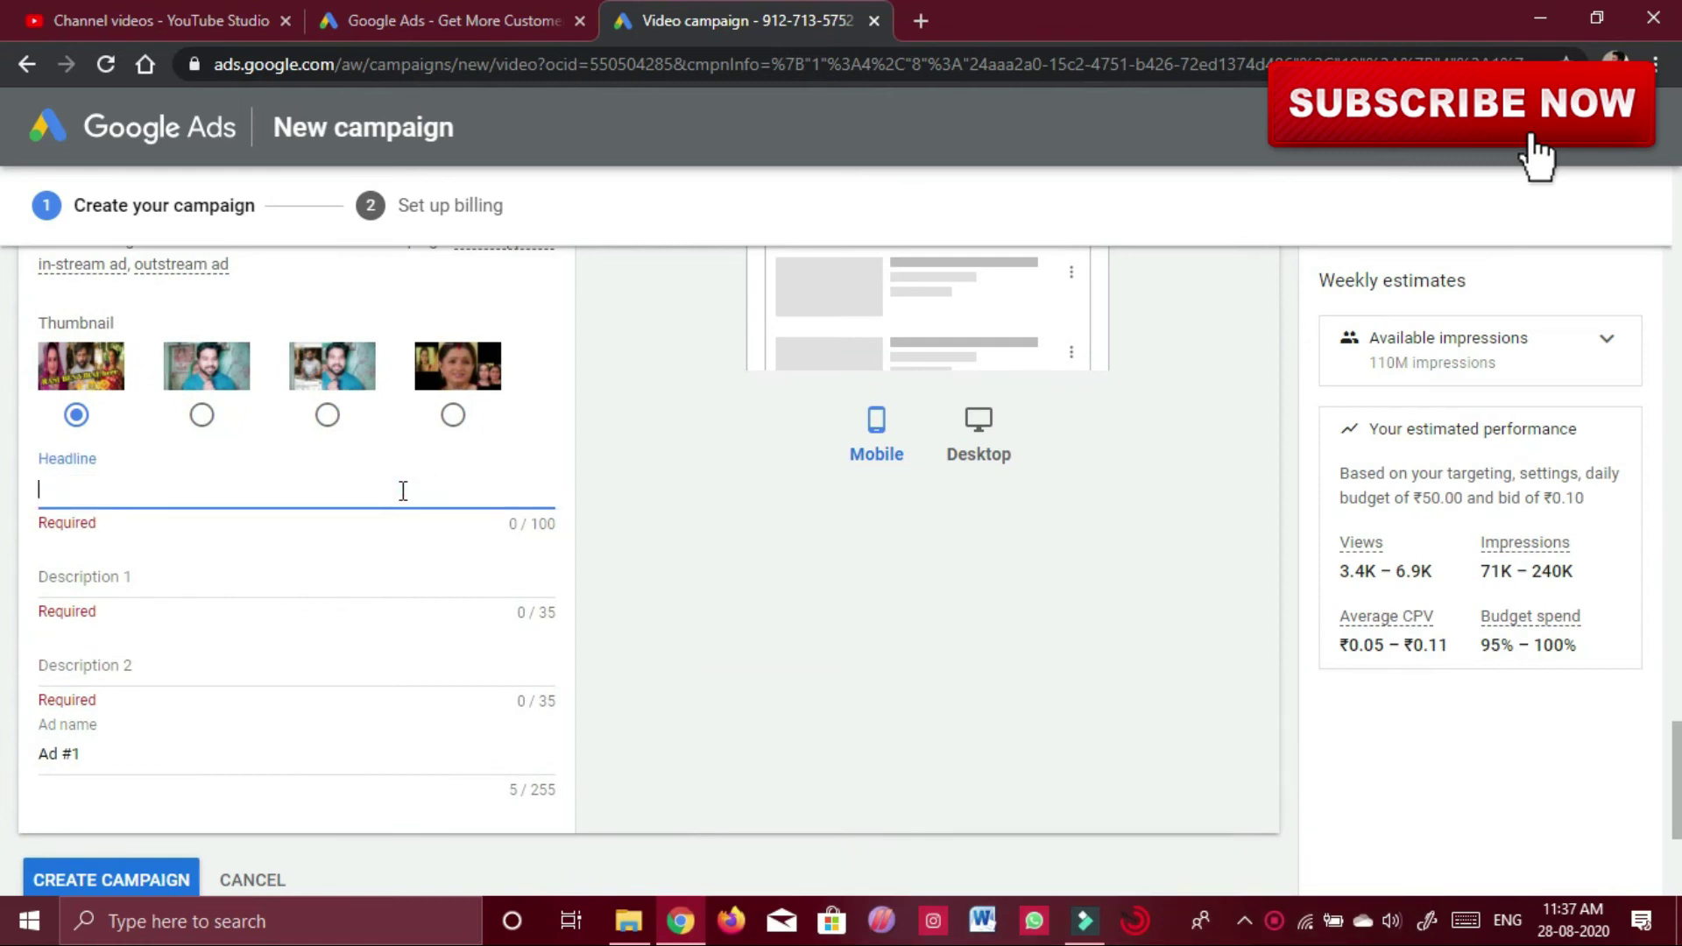
type("rasi ben")
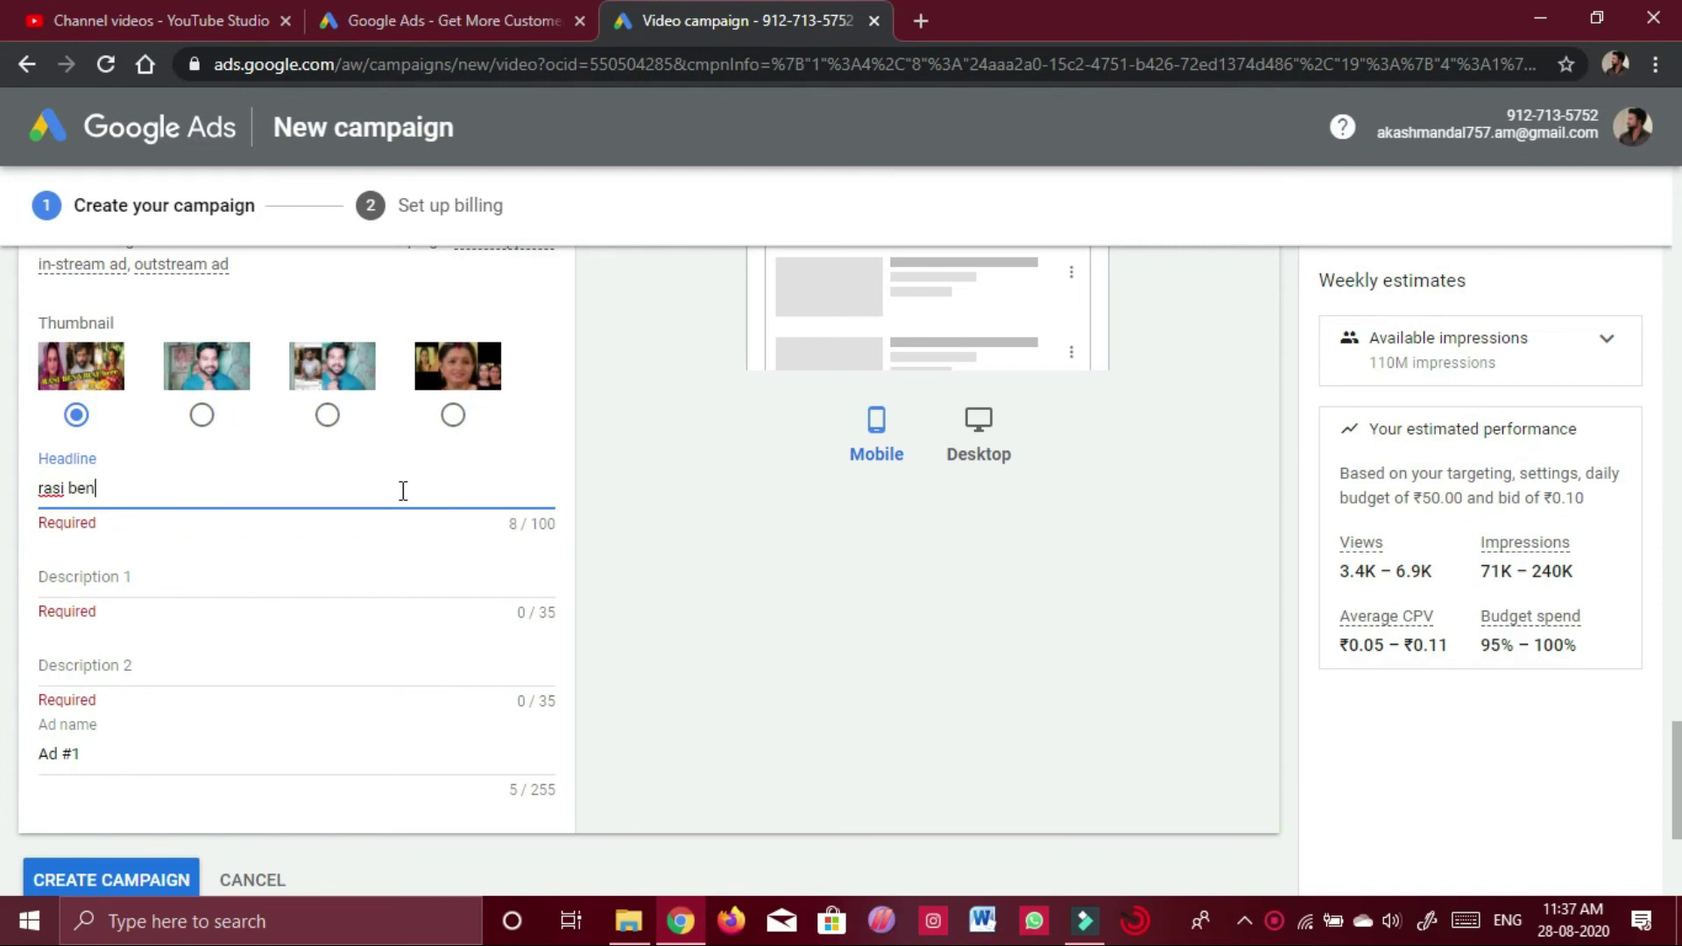
type(" viral video")
- Fill in the descriptions "see how she got viral at one night" and "how RASHI got viral at one night", and name the ad "rasi ben viral video"
left_click(333, 580)
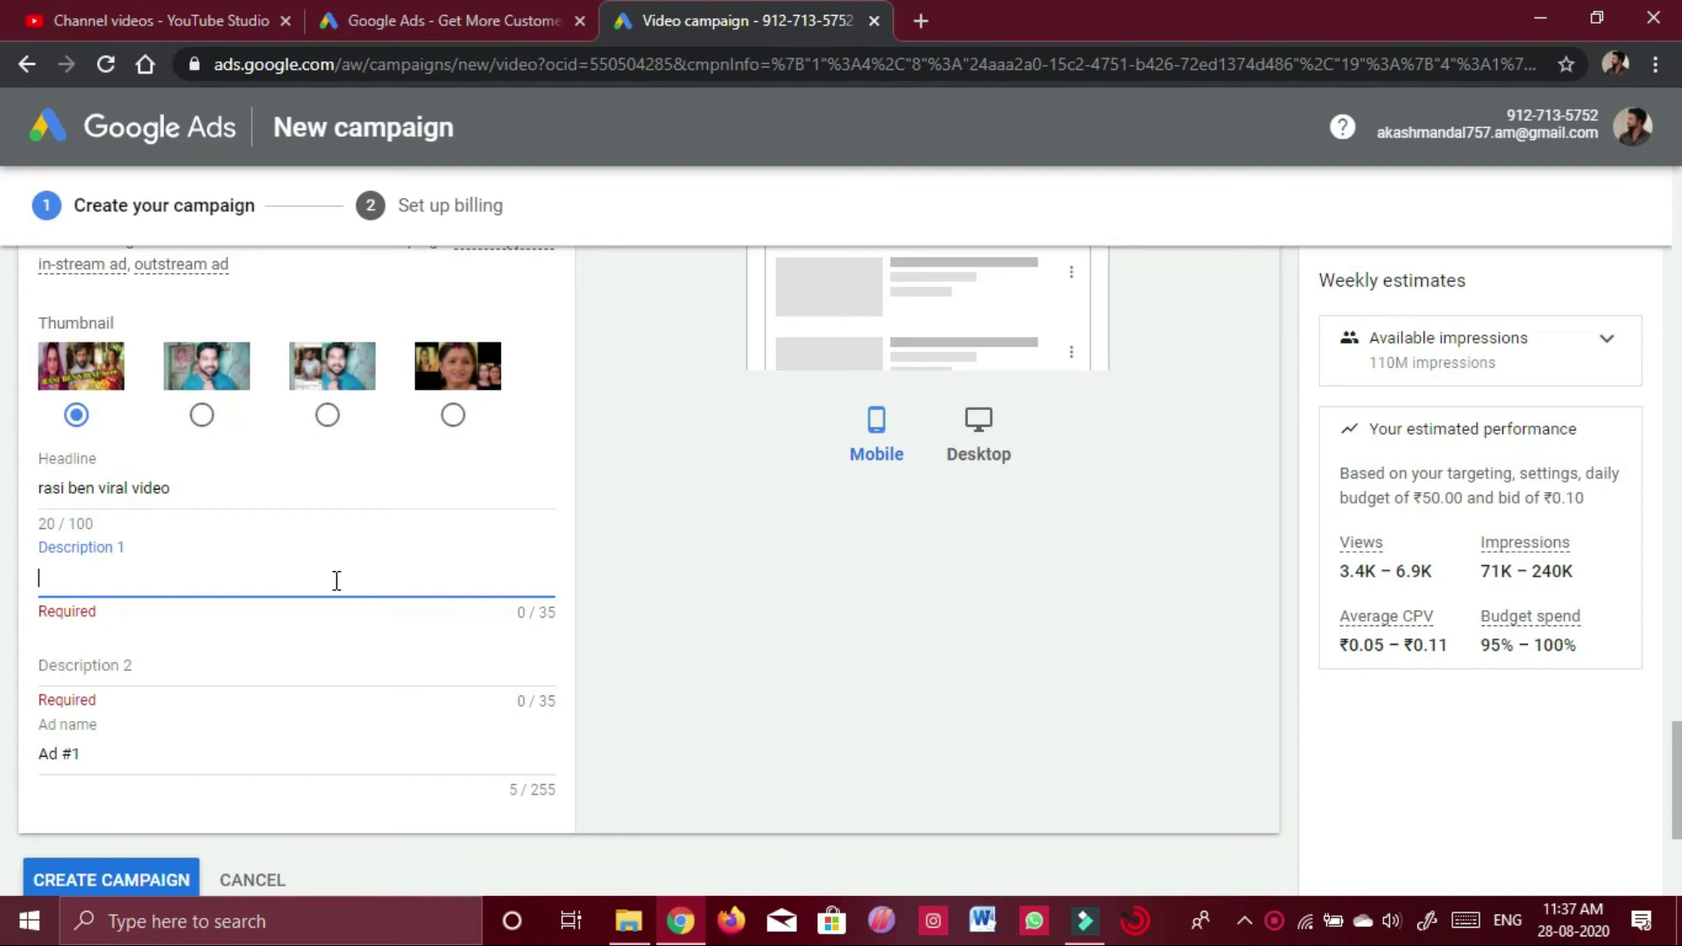
type("g")
type("e ")
type("e hp")
type("w see")
type(" got vi")
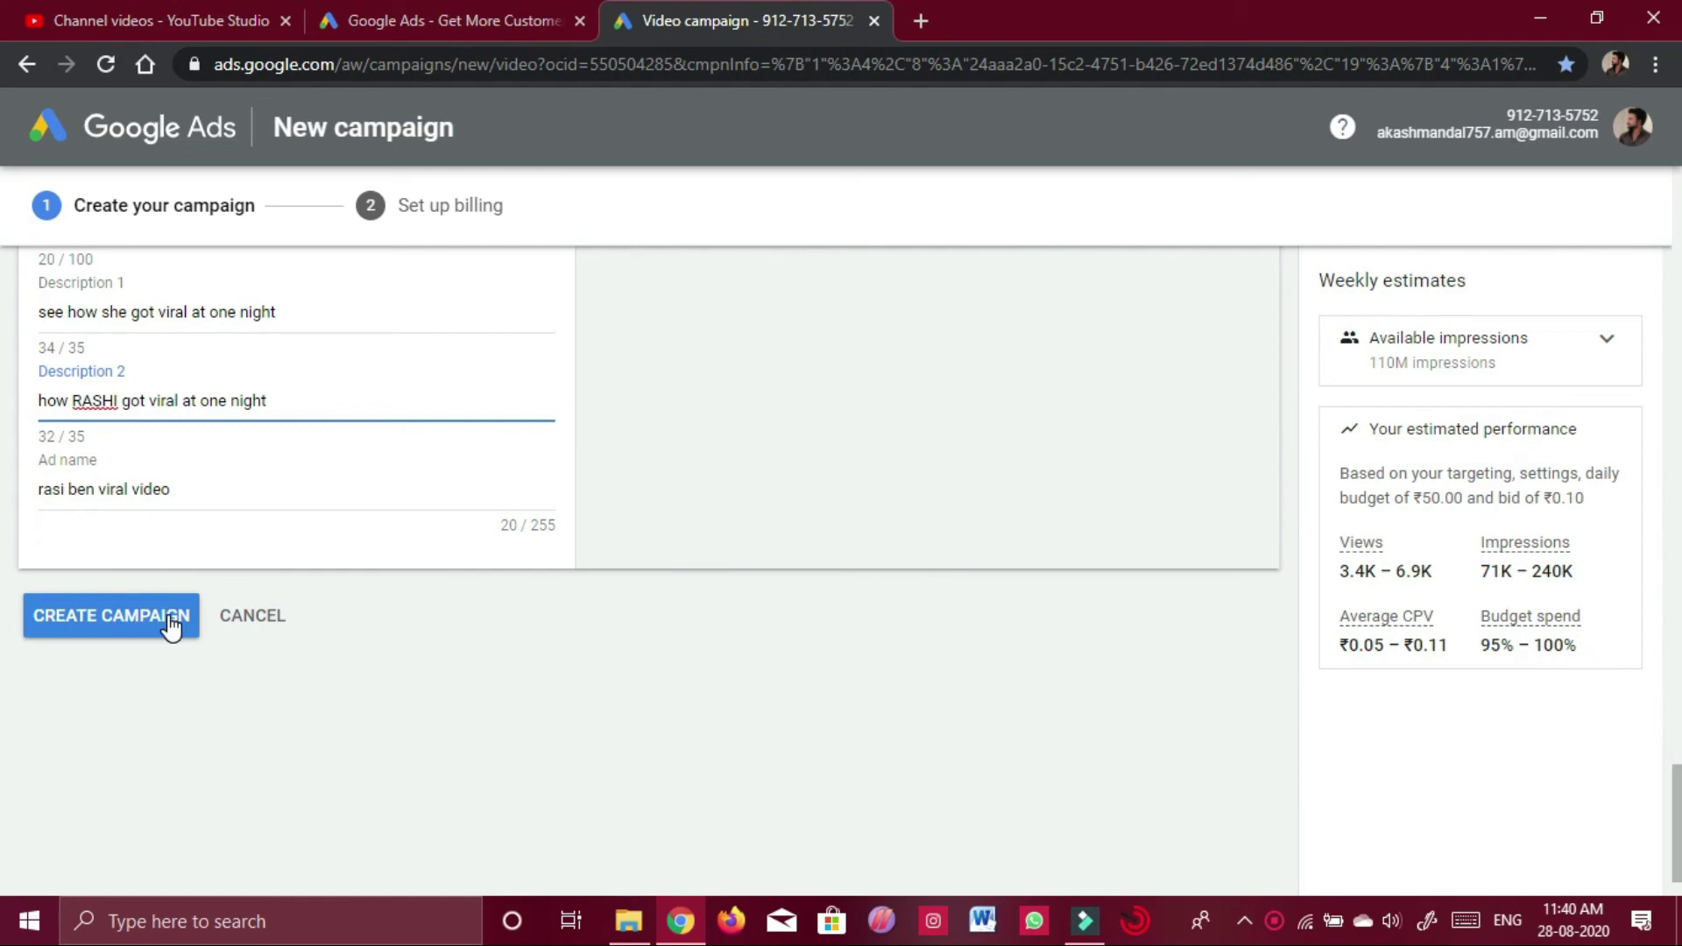
- Review the ad's thumbnail, headline, descriptions and name, and submit the campaign for creation
left_click(171, 627)
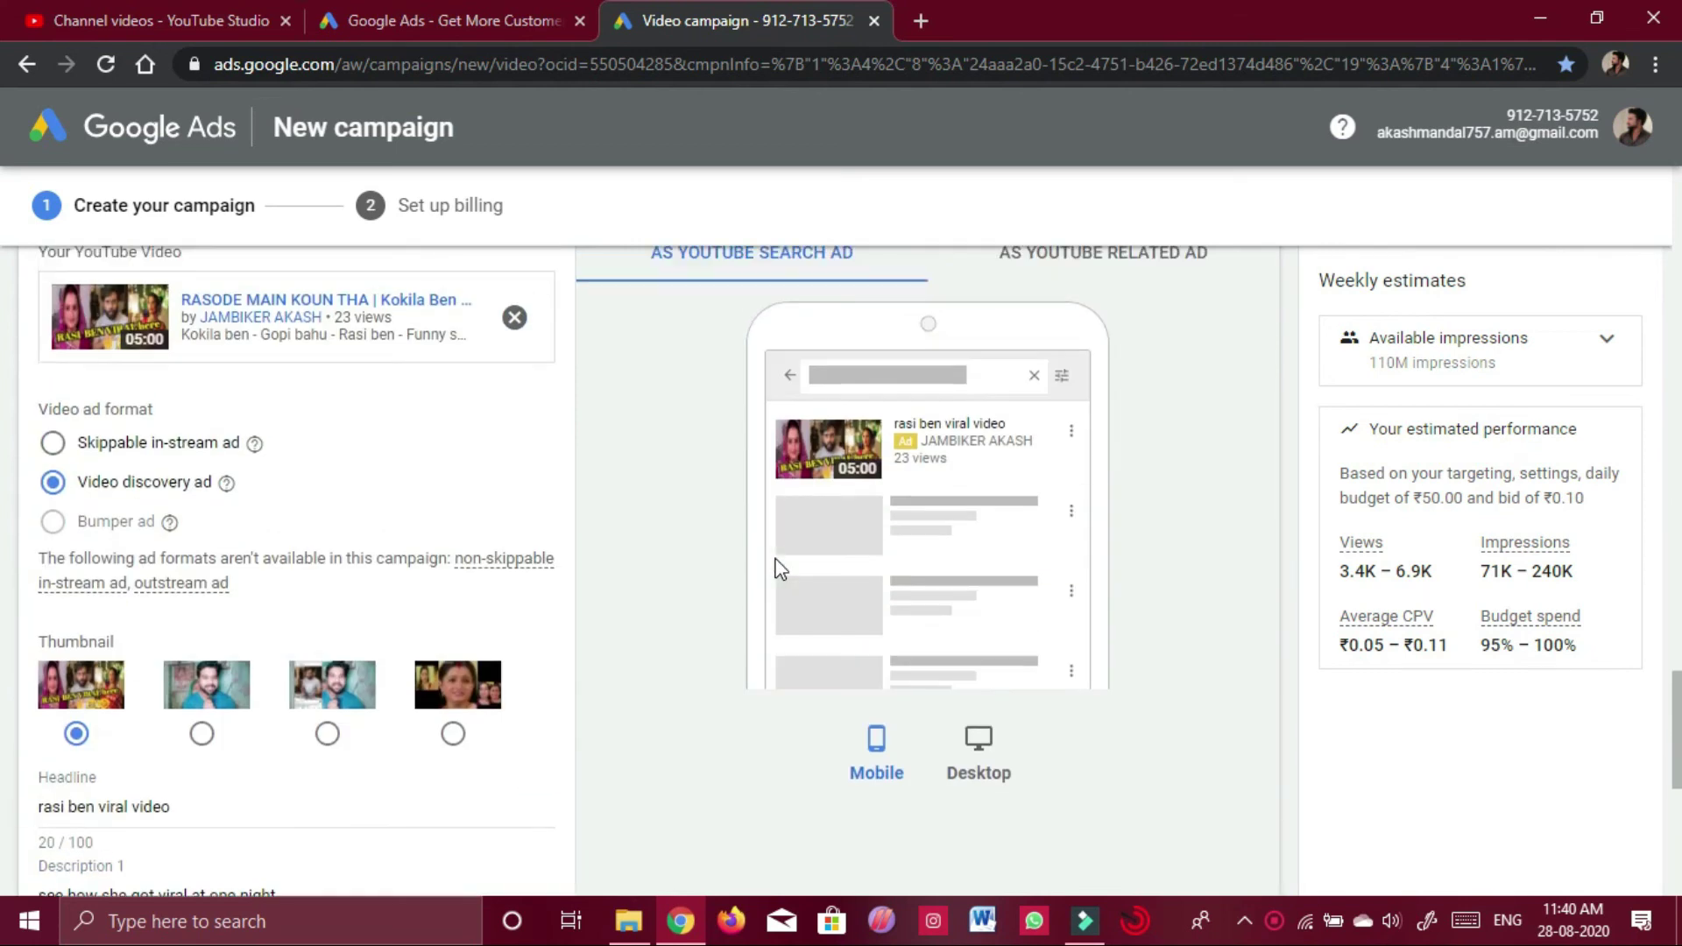
scroll(781, 569, "down", 1)
scroll(781, 569, "down", 4)
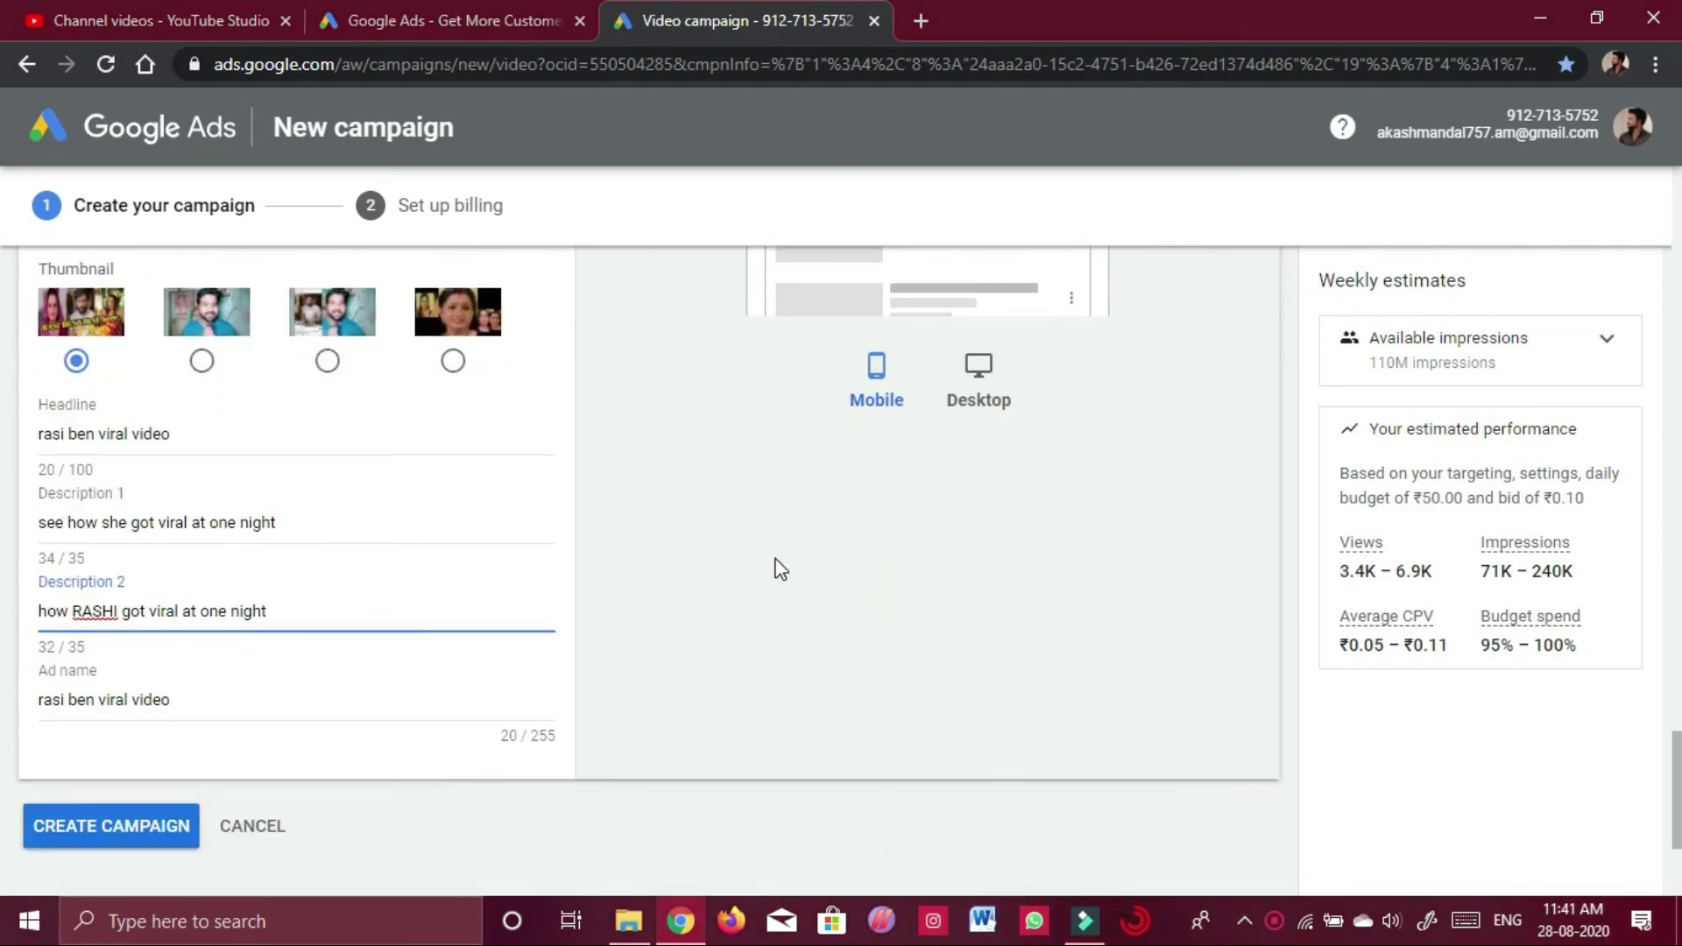
scroll(781, 570, "down", 1)
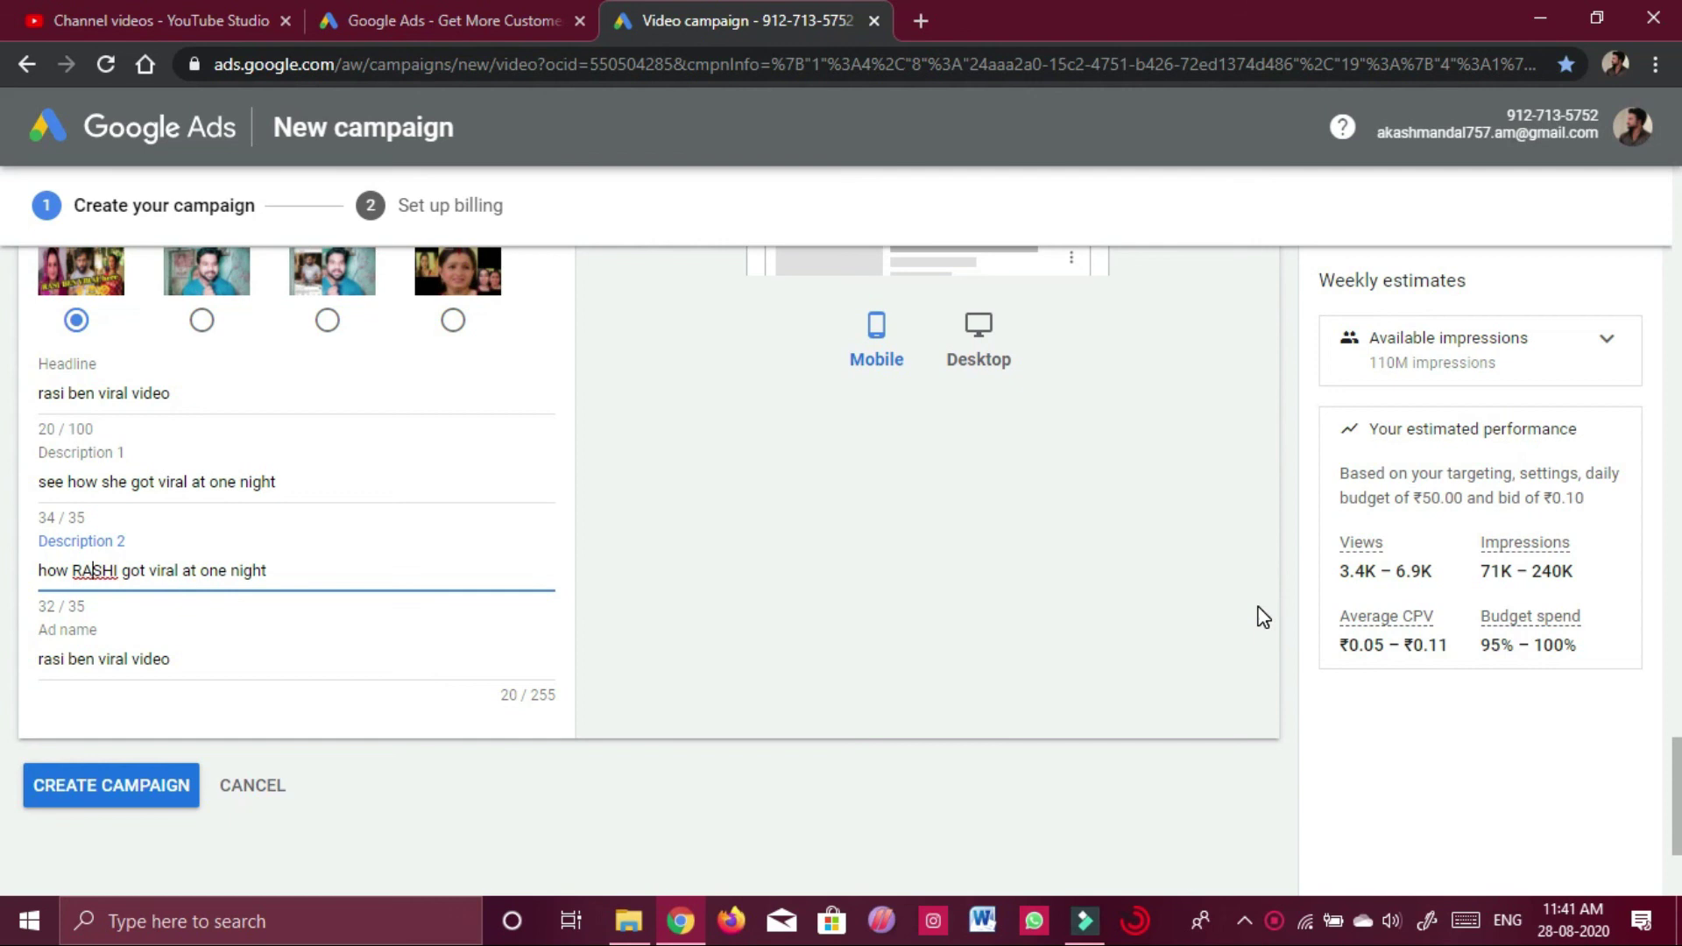
left_click(183, 793)
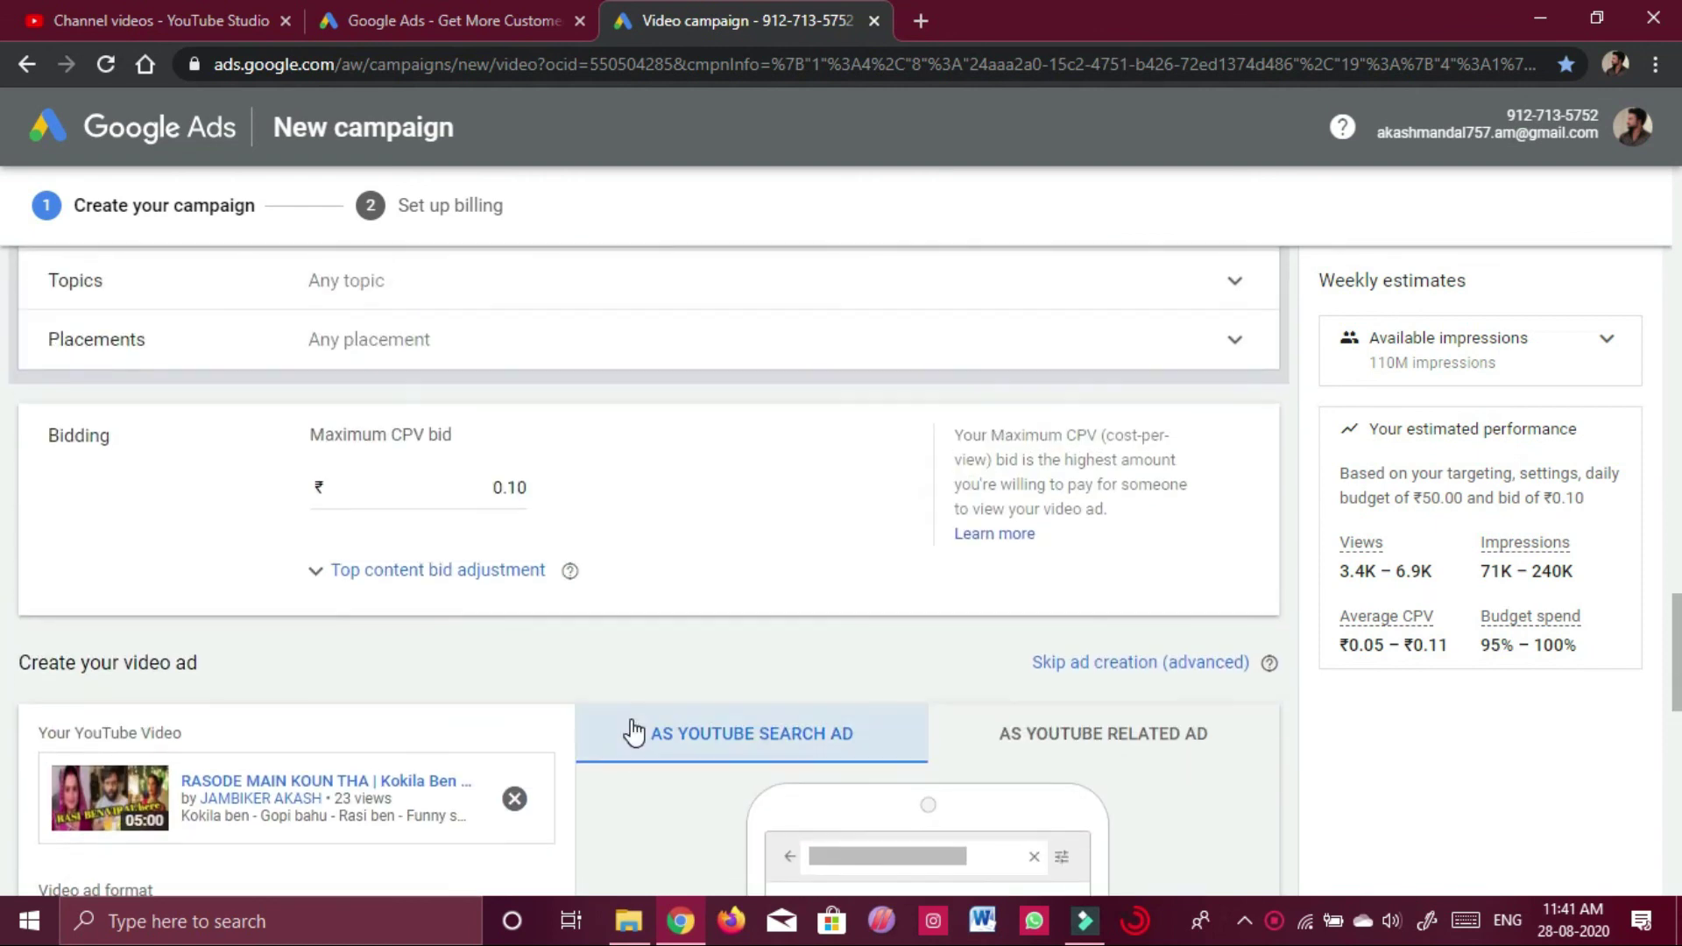